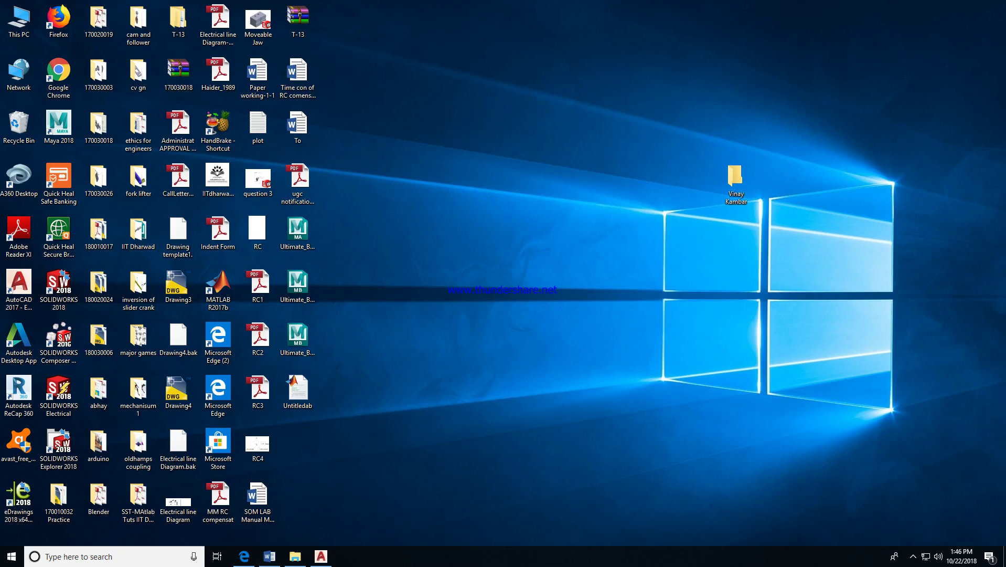
- Switch to AutoCAD and set the drawing's insertion scale units to Millimeters
{"action": "left_click", "coordinate": [321, 556]}
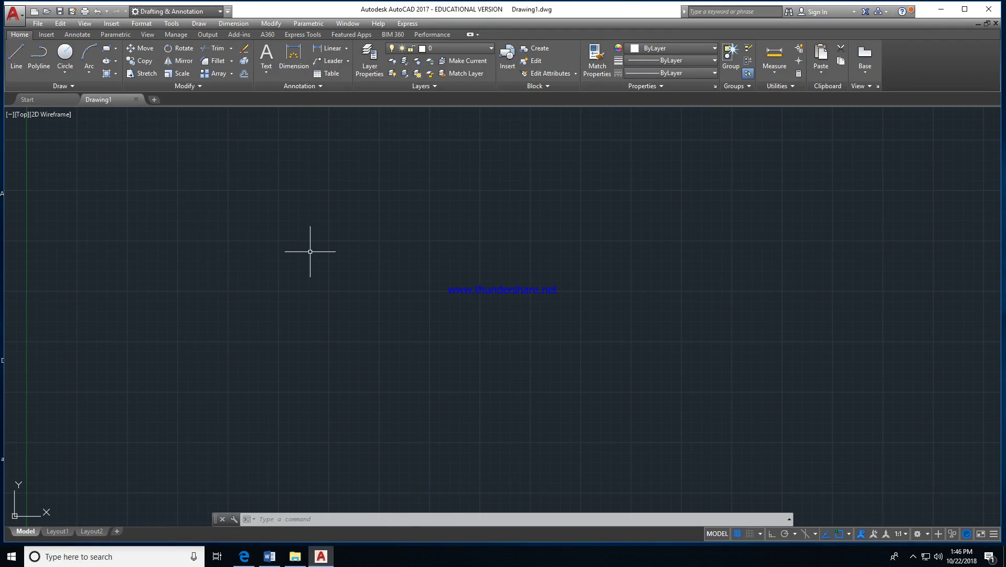
{"action": "type", "text": "units"}
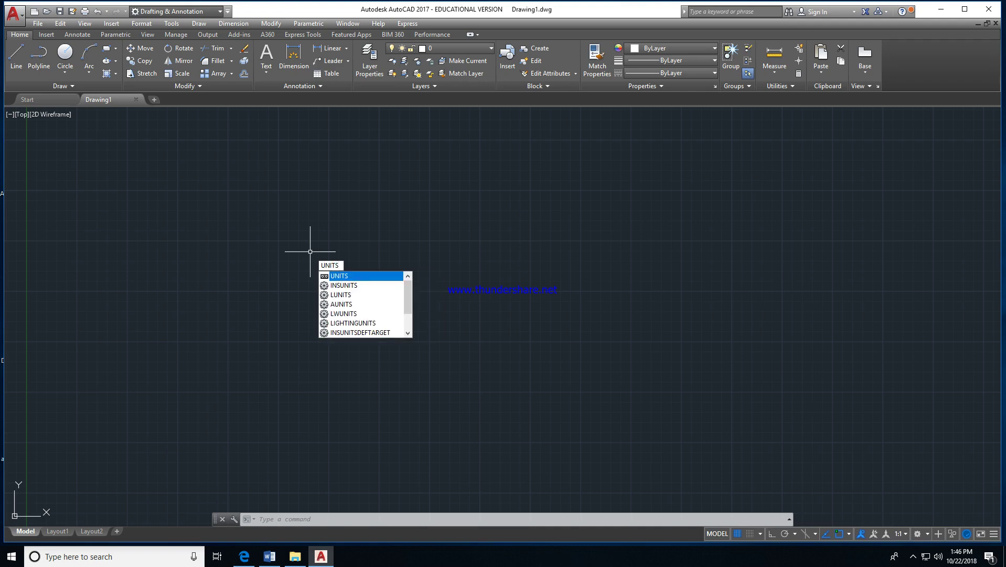
{"action": "key", "text": "Return"}
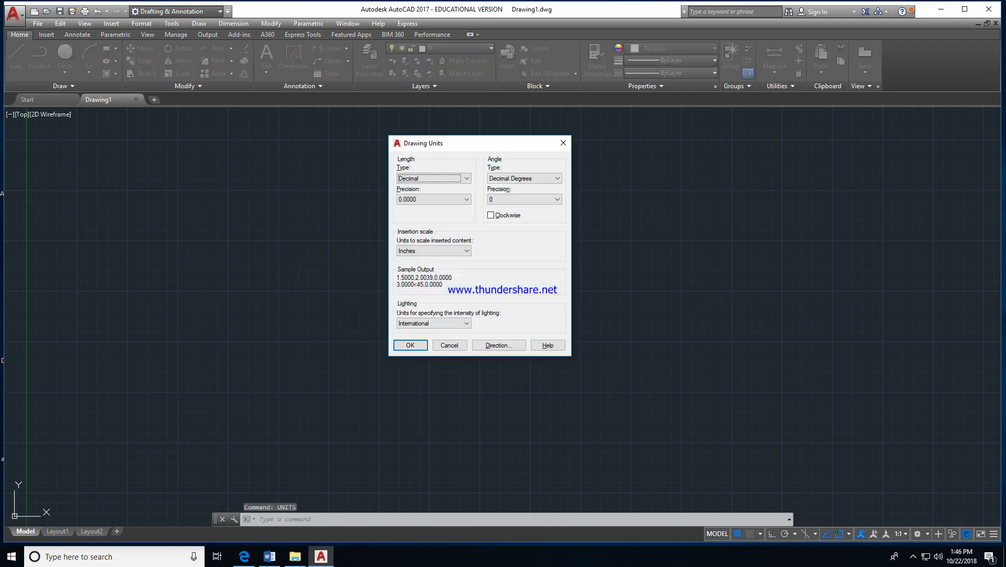
{"action": "left_click", "coordinate": [433, 250]}
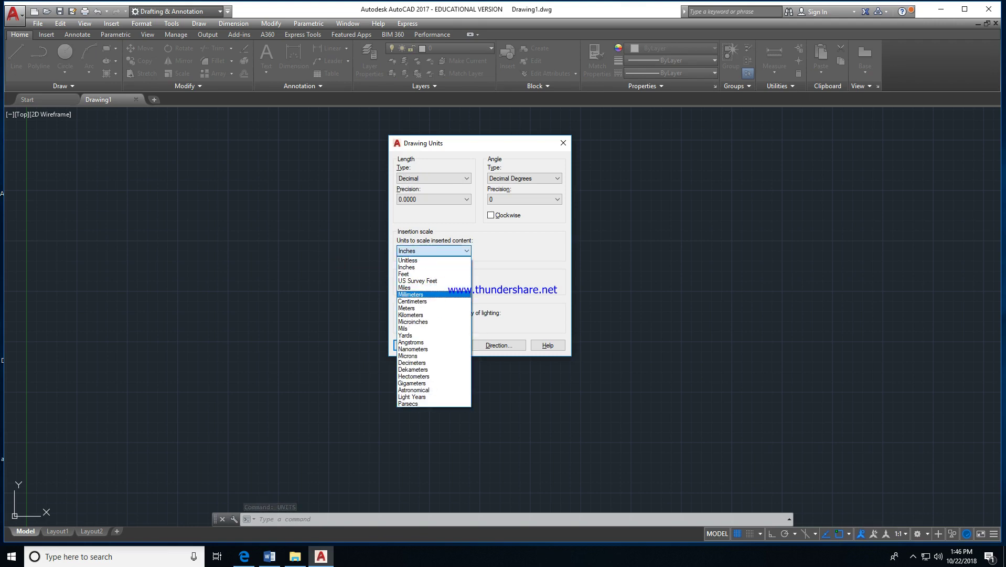
{"action": "left_click", "coordinate": [416, 294]}
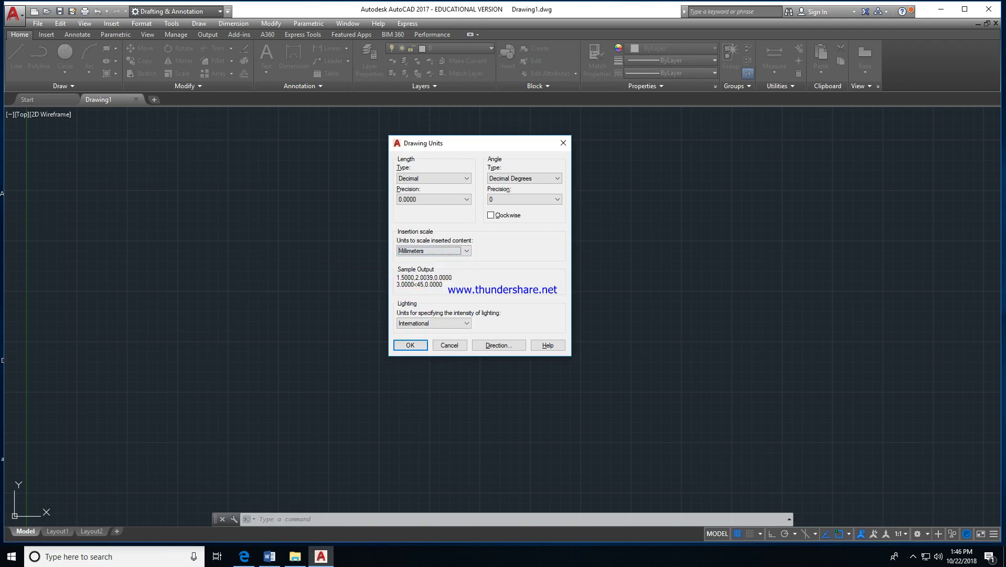
{"action": "left_click", "coordinate": [410, 345]}
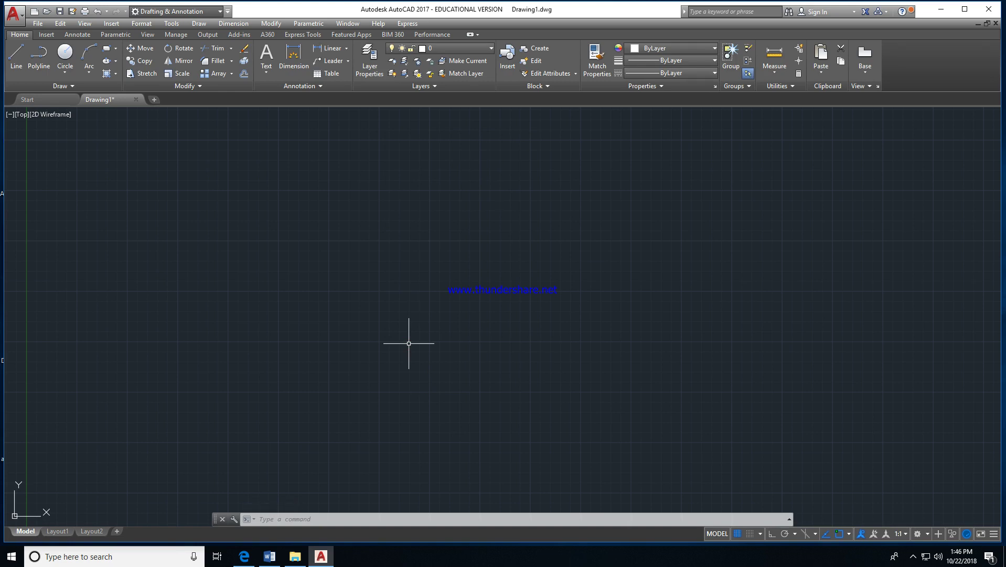
- Set the model space limits from 0,0 to 297,210 and fit the whole limits area in the view
{"action": "type", "text": "LIMITs"}
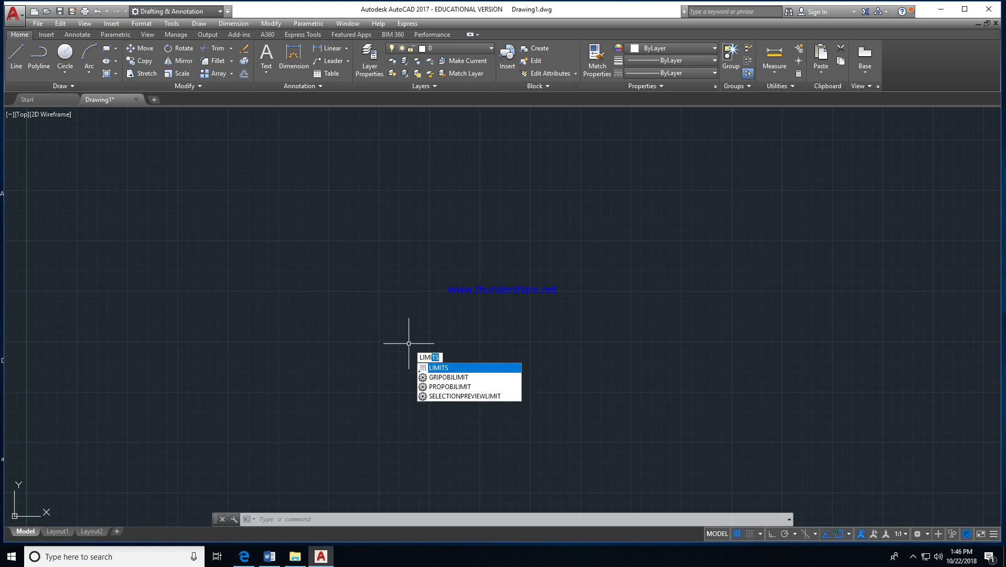
{"action": "key", "text": "Return"}
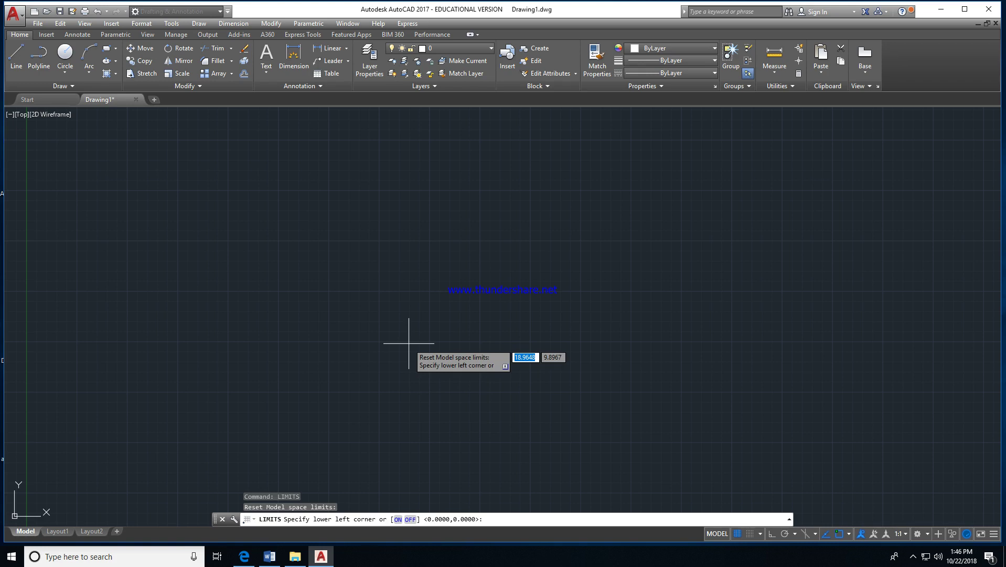
{"action": "type", "text": "0"}
{"action": "key", "text": "Tab"}
{"action": "type", "text": "0"}
{"action": "key", "text": "Return"}
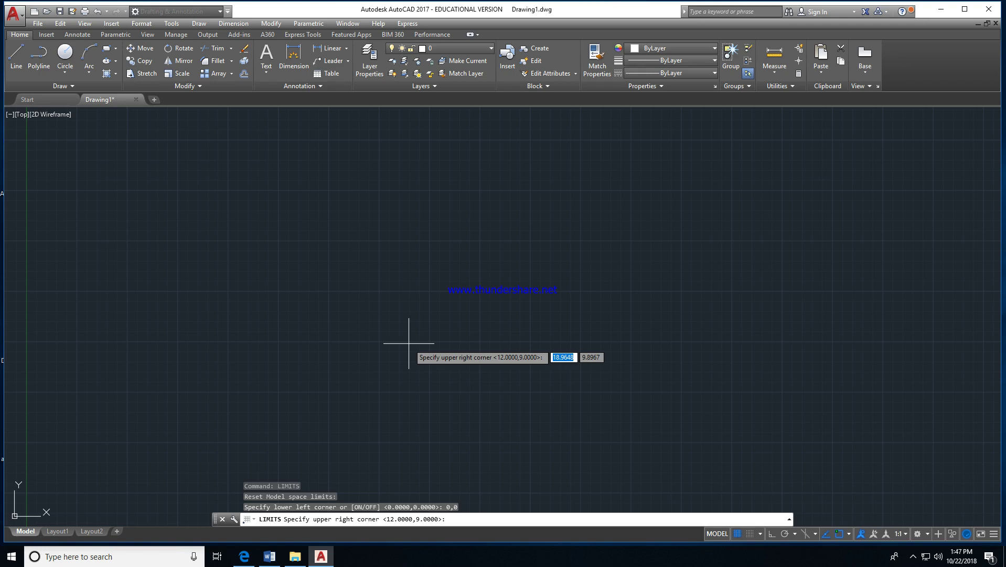
{"action": "type", "text": "297"}
{"action": "key", "text": "Tab"}
{"action": "type", "text": "210"}
{"action": "key", "text": "Return"}
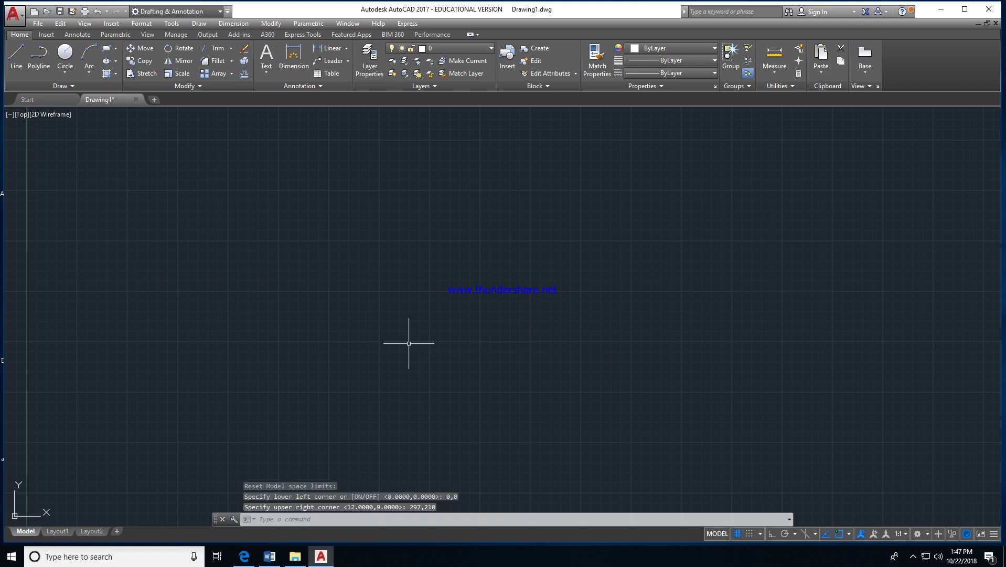
{"action": "type", "text": "z"}
{"action": "key", "text": "Return"}
{"action": "type", "text": "a"}
{"action": "key", "text": "Return"}
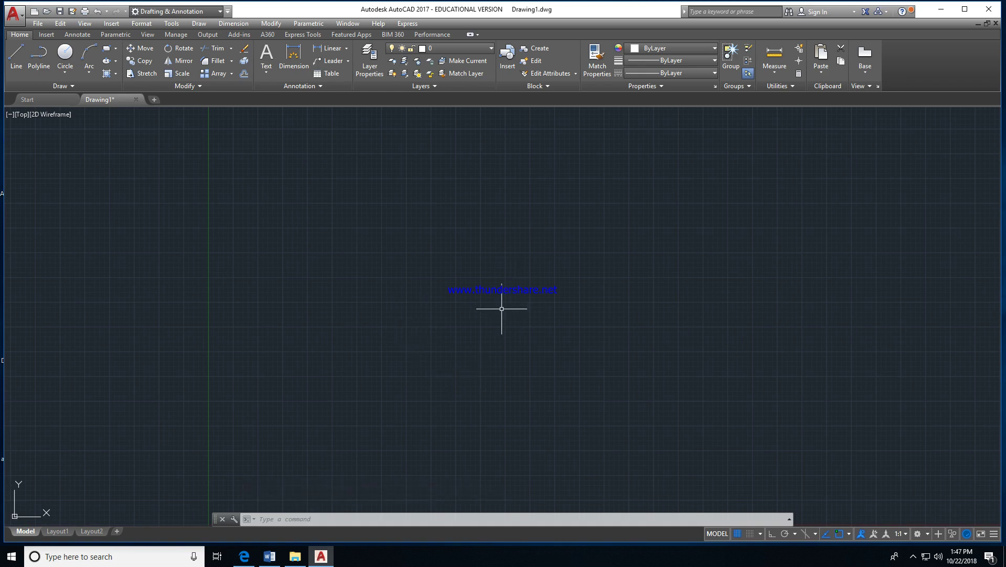
- Create a new text style named drawing
{"action": "type", "text": "ST"}
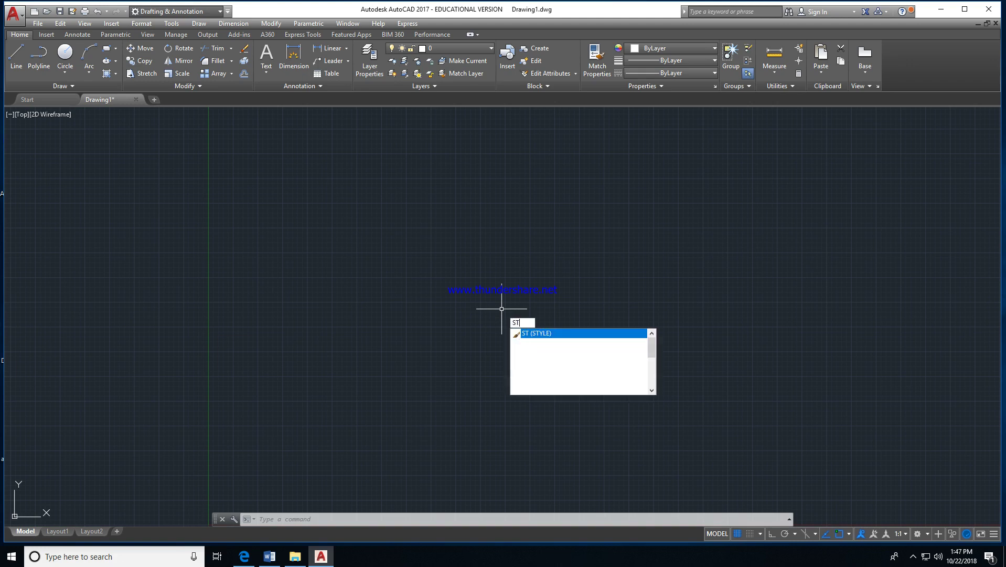
{"action": "type", "text": "yle"}
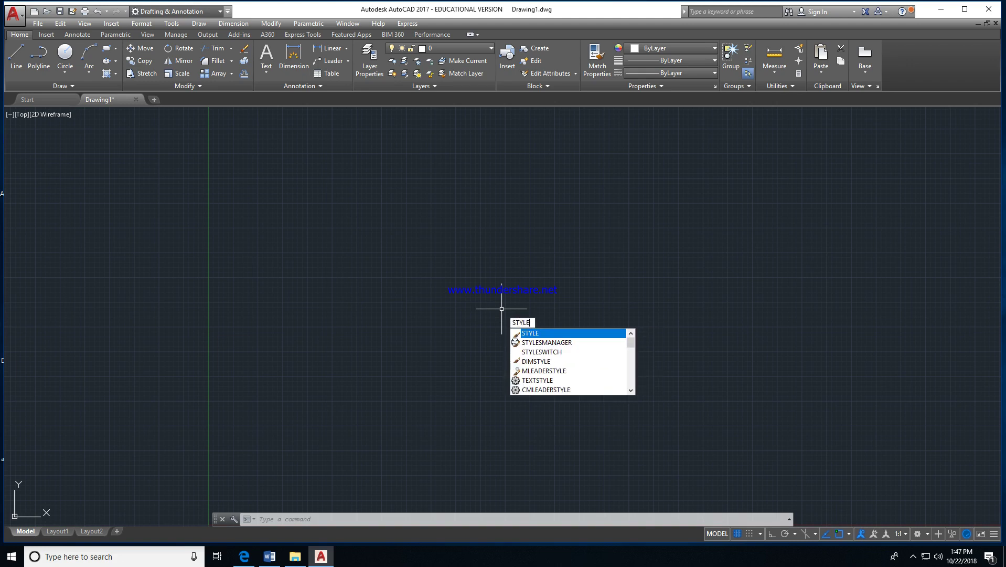
{"action": "key", "text": "Return"}
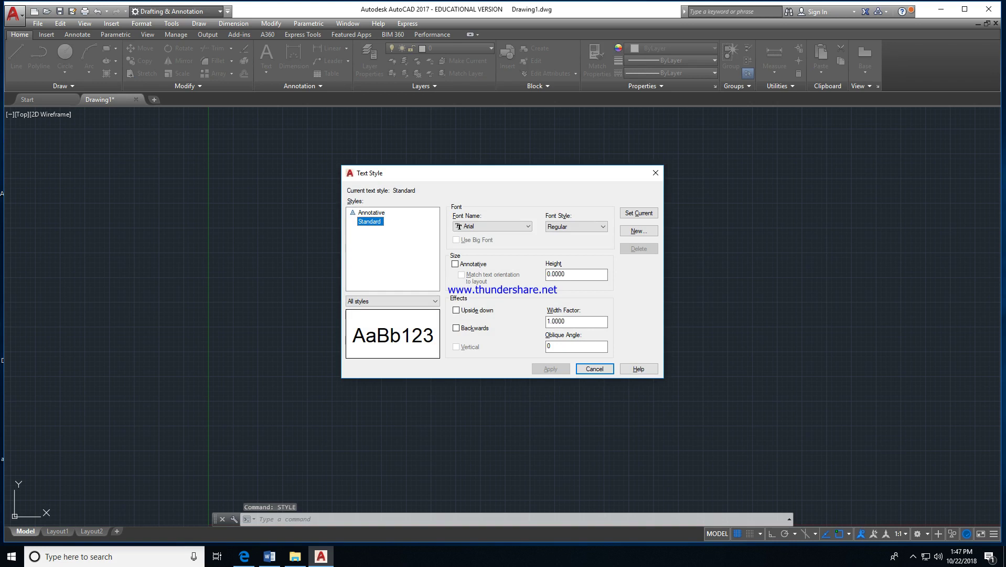
{"action": "left_click", "coordinate": [639, 231]}
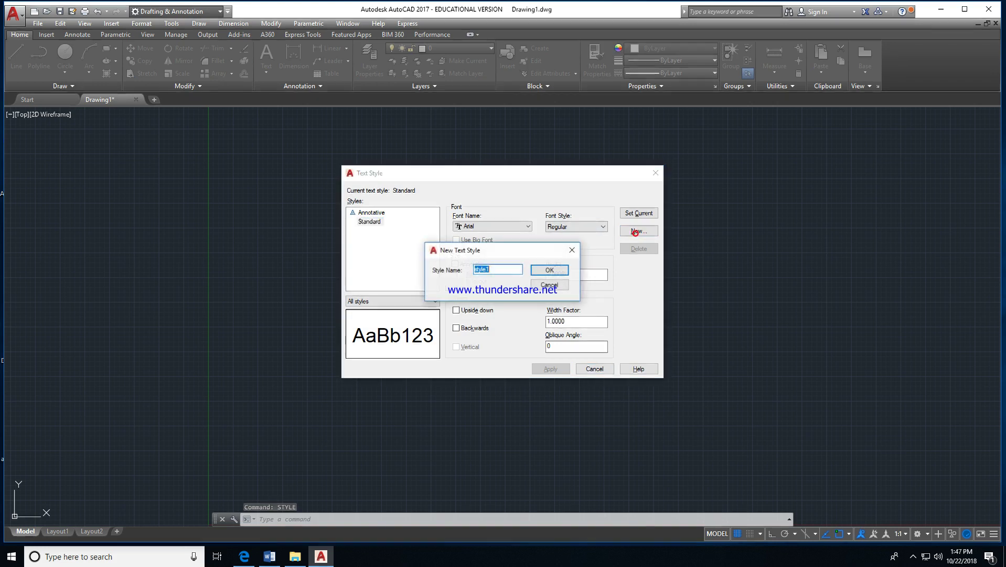
{"action": "type", "text": "drawing"}
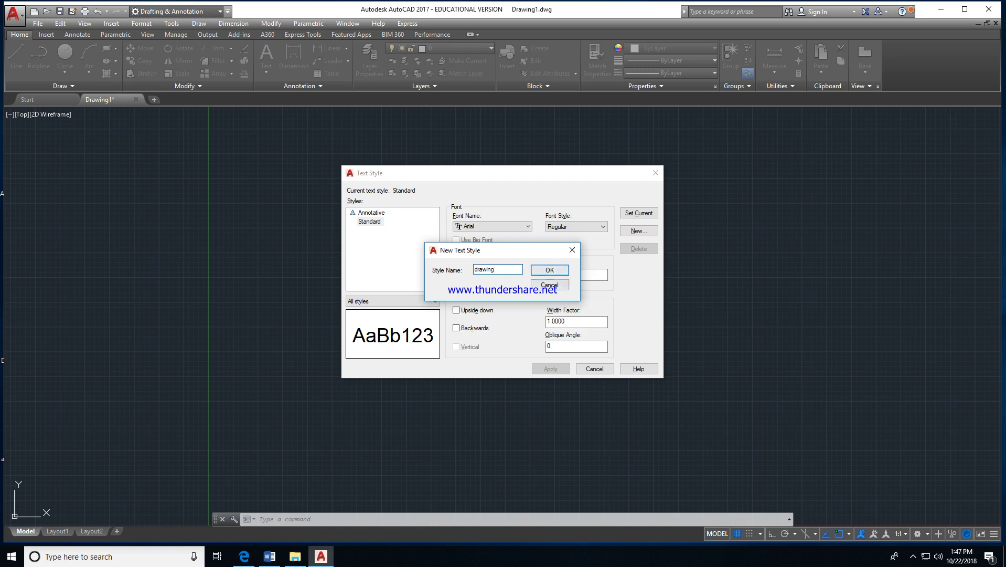
{"action": "left_click", "coordinate": [550, 270]}
- Set the drawing text style's font to Times New Roman and make that style current
{"action": "left_click", "coordinate": [507, 225]}
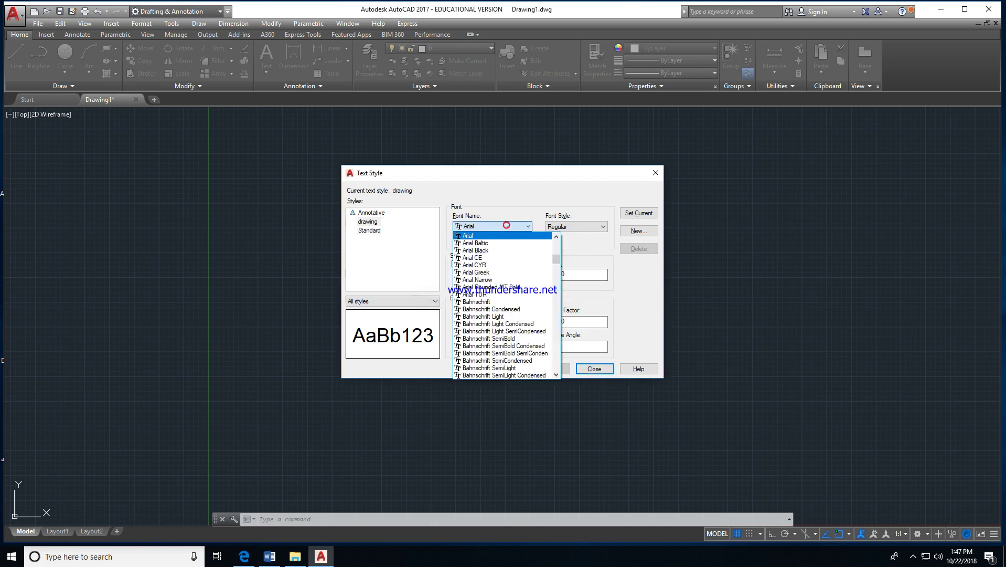
{"action": "type", "text": "ti"}
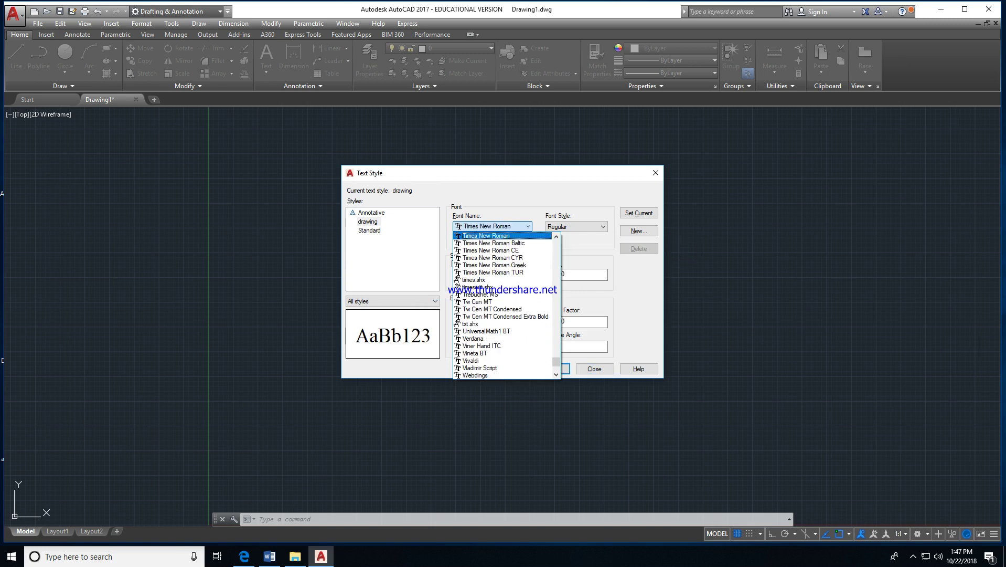
{"action": "key", "text": "Return"}
{"action": "key", "text": "Return"}
{"action": "left_click", "coordinate": [642, 215]}
{"action": "left_click", "coordinate": [600, 370]}
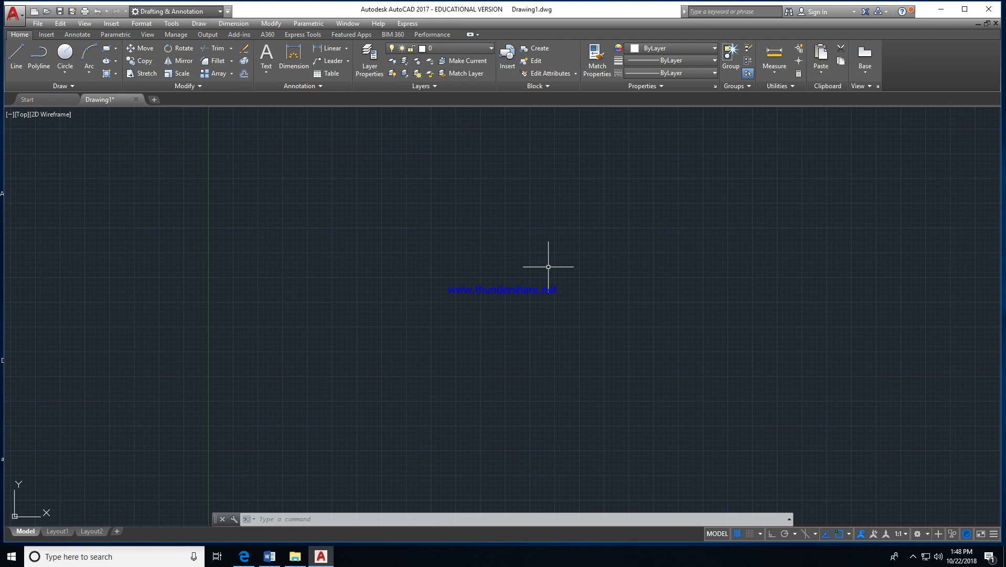
- Create a new dimension style from Standard under the suggested name, with its text alignment set to ISO standard
{"action": "type", "text": "DIMs"}
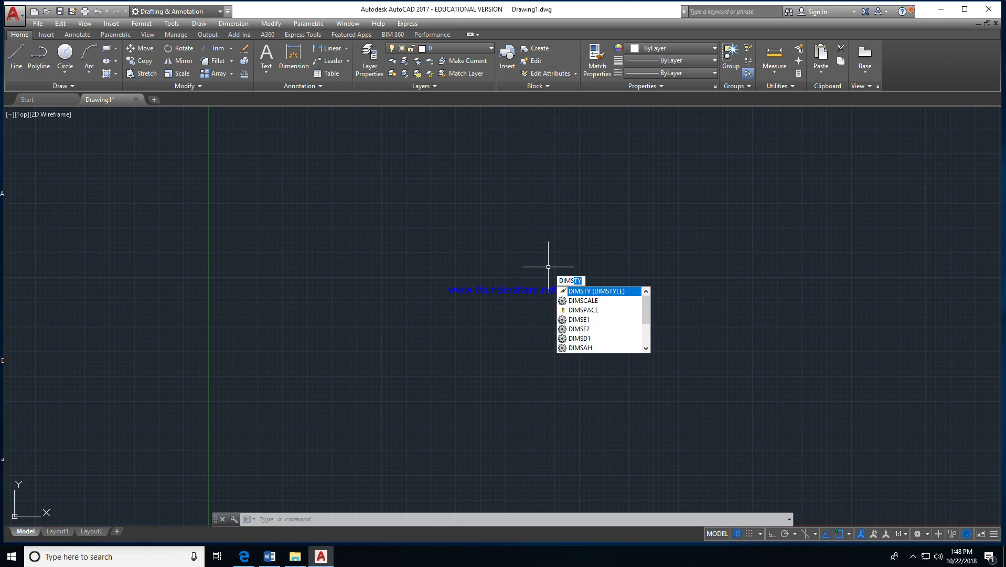
{"action": "type", "text": "tyle"}
{"action": "key", "text": "Return"}
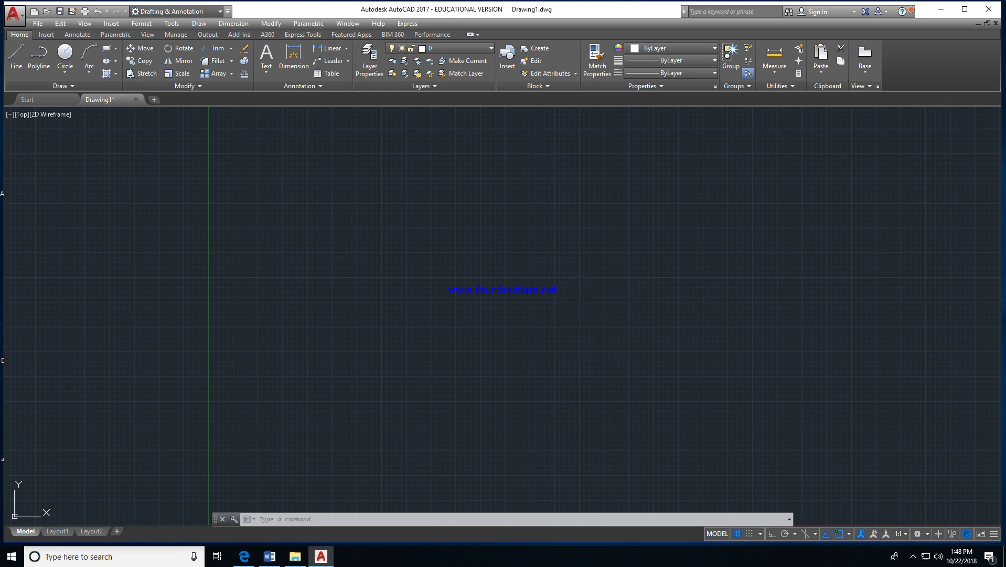
{"action": "left_click", "coordinate": [610, 238]}
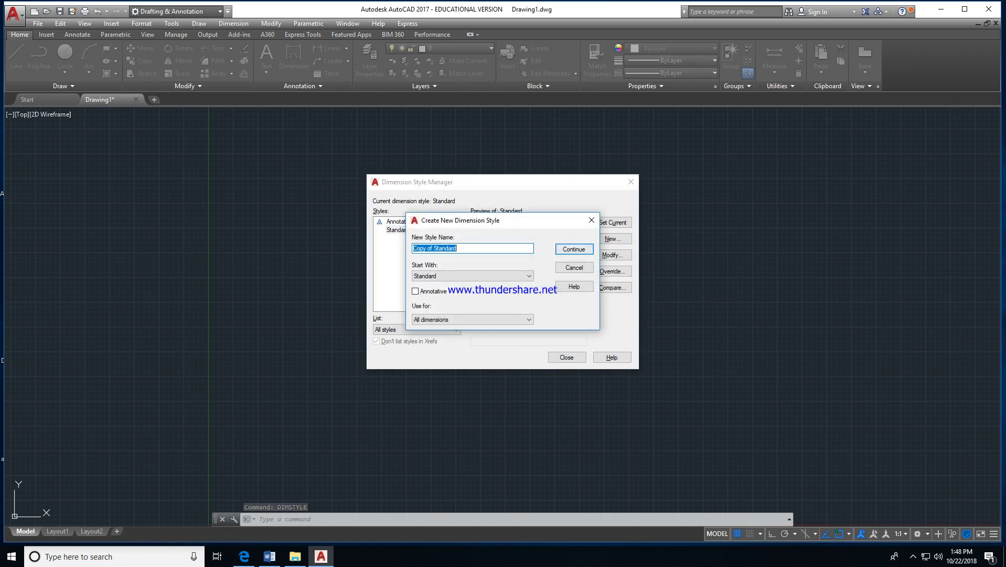
{"action": "key", "text": "Return"}
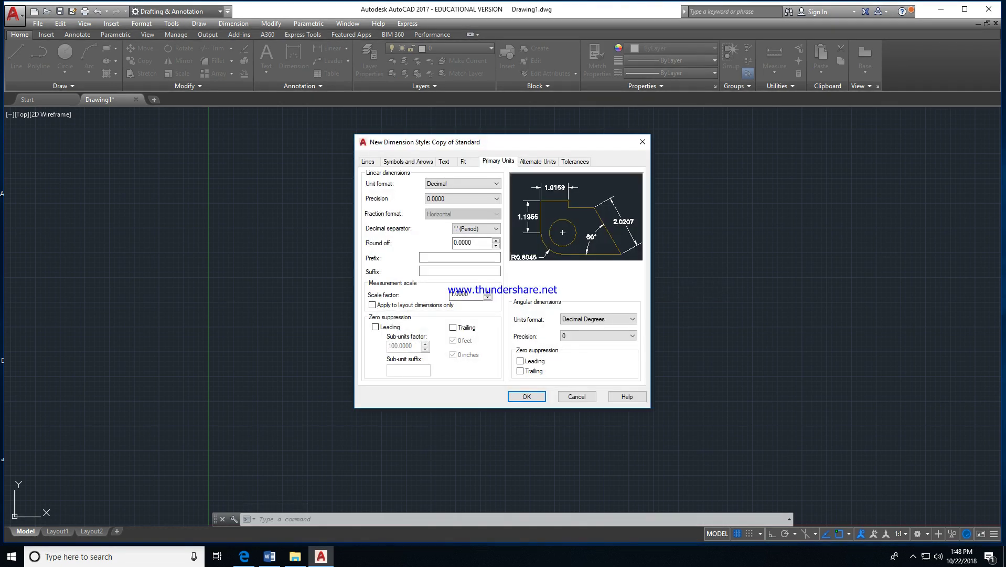
{"action": "left_click", "coordinate": [447, 161]}
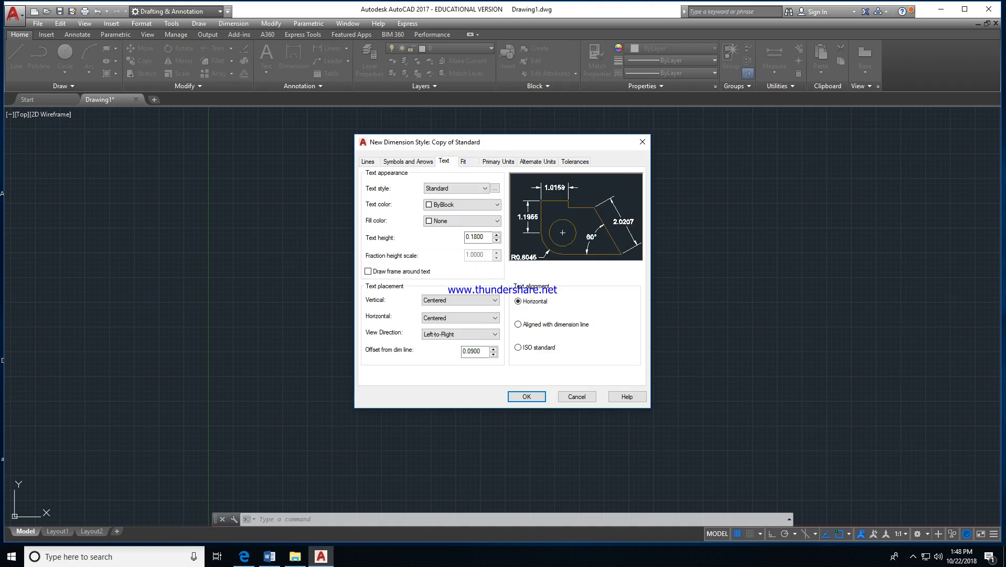
{"action": "left_click", "coordinate": [536, 347]}
{"action": "left_click", "coordinate": [529, 396]}
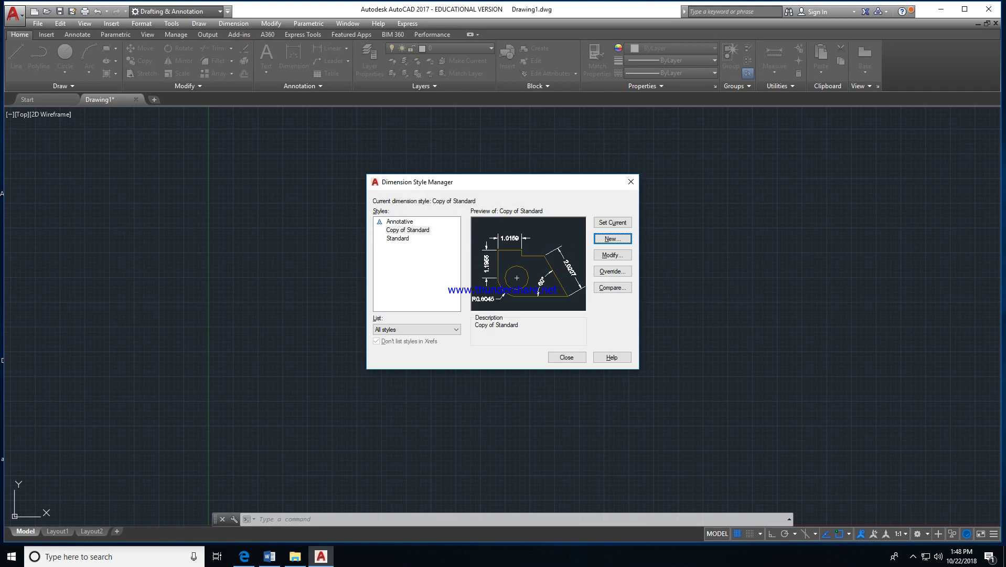
{"action": "left_click", "coordinate": [429, 229]}
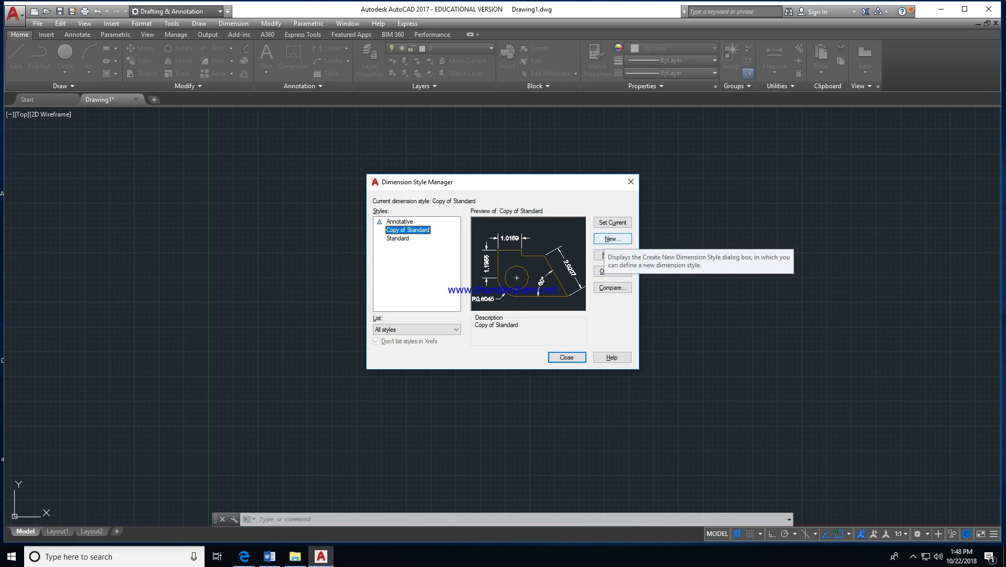
{"action": "left_click", "coordinate": [612, 239]}
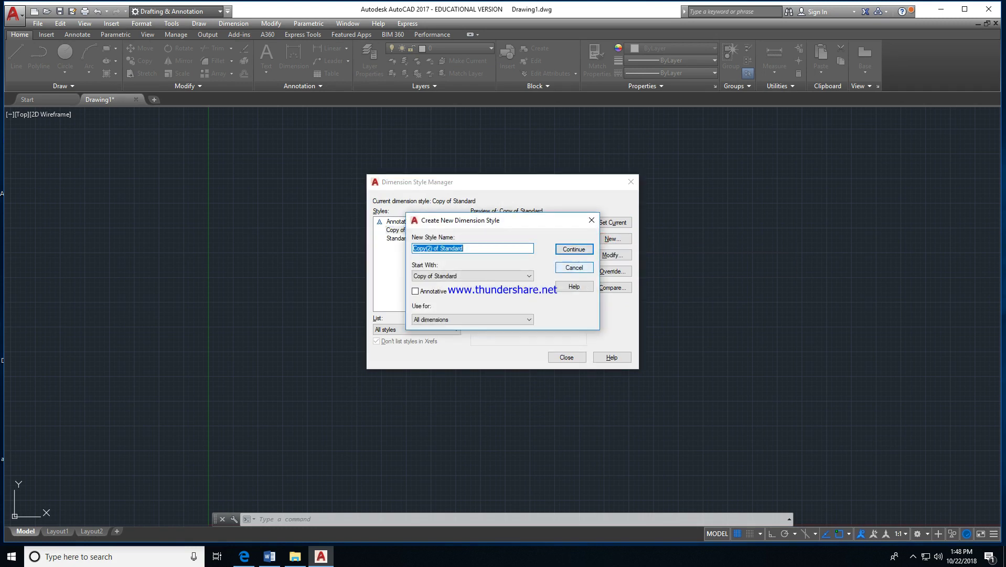
{"action": "left_click", "coordinate": [574, 268]}
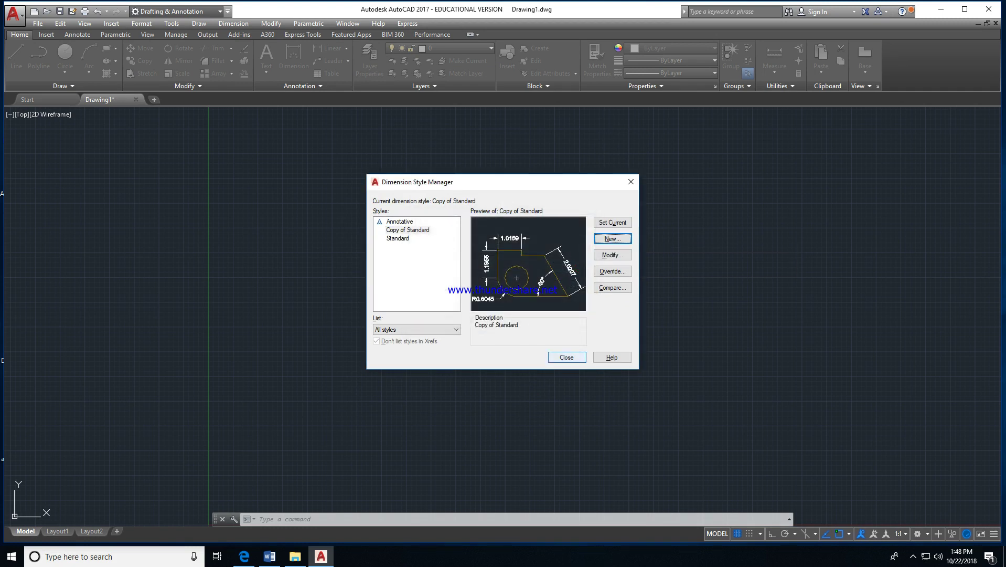
{"action": "left_click", "coordinate": [573, 356]}
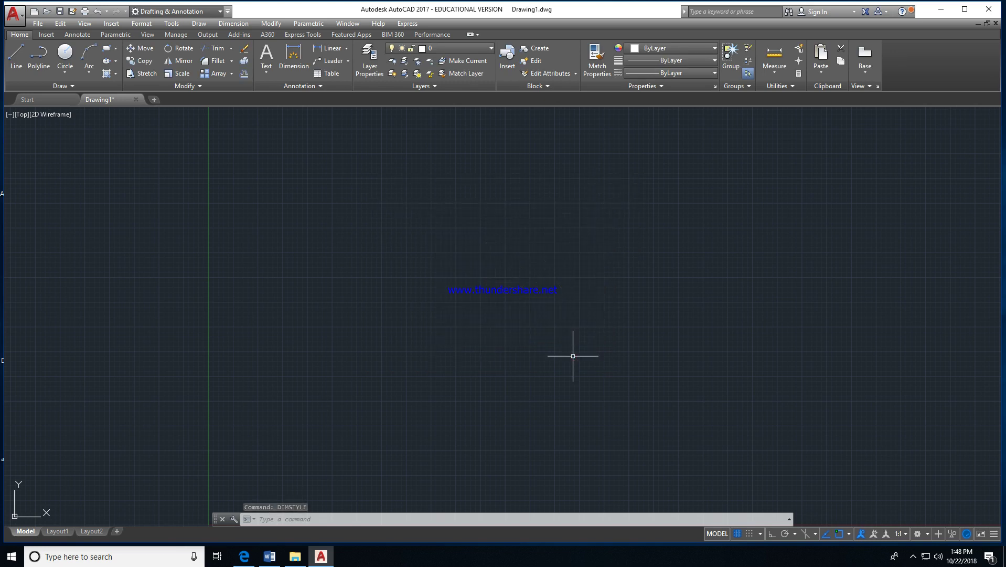
- Load the CENTER and HIDDEN linetypes from acad.lin into the drawing
{"action": "type", "text": "linetyp"}
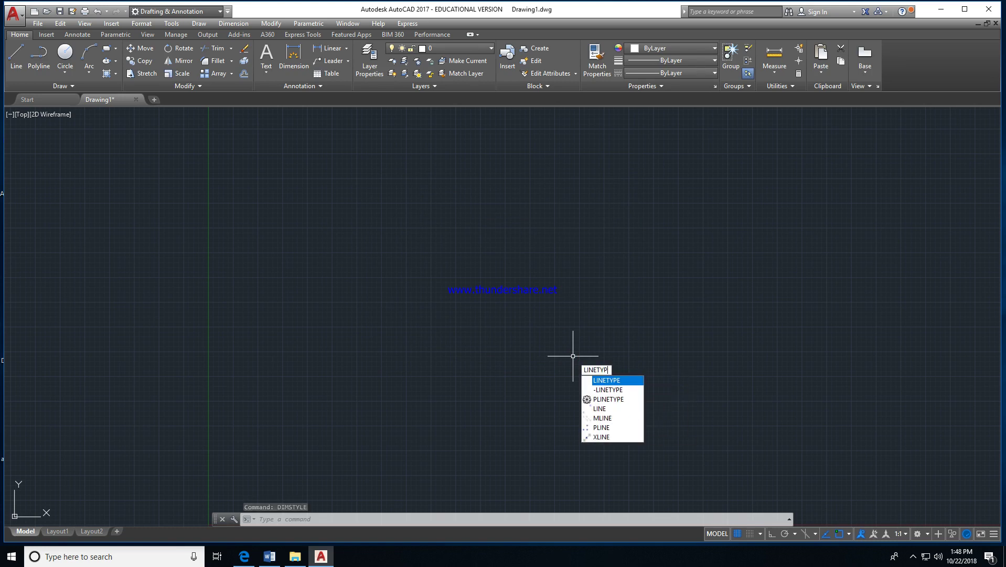
{"action": "type", "text": "E"}
{"action": "key", "text": "Return"}
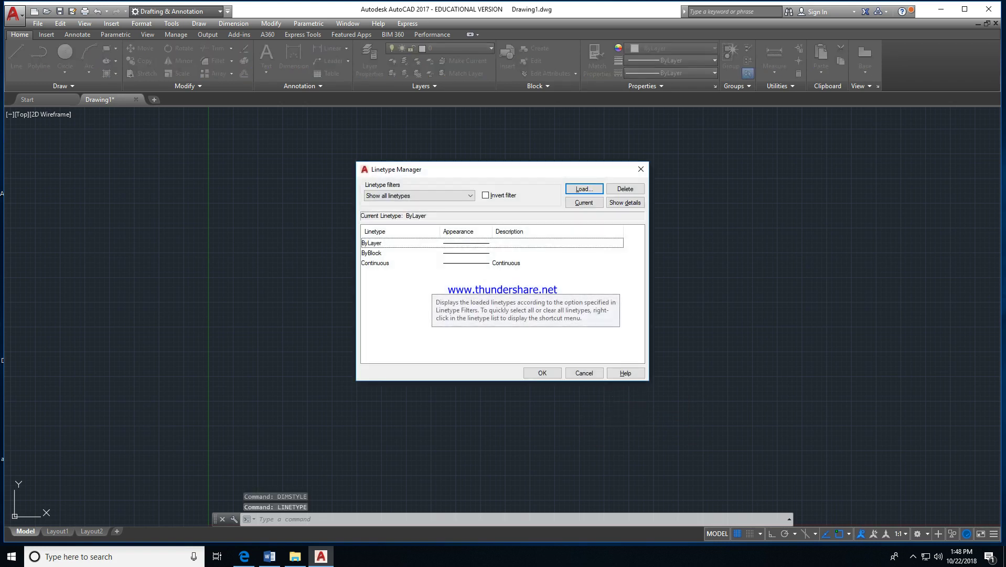
{"action": "left_click", "coordinate": [589, 187]}
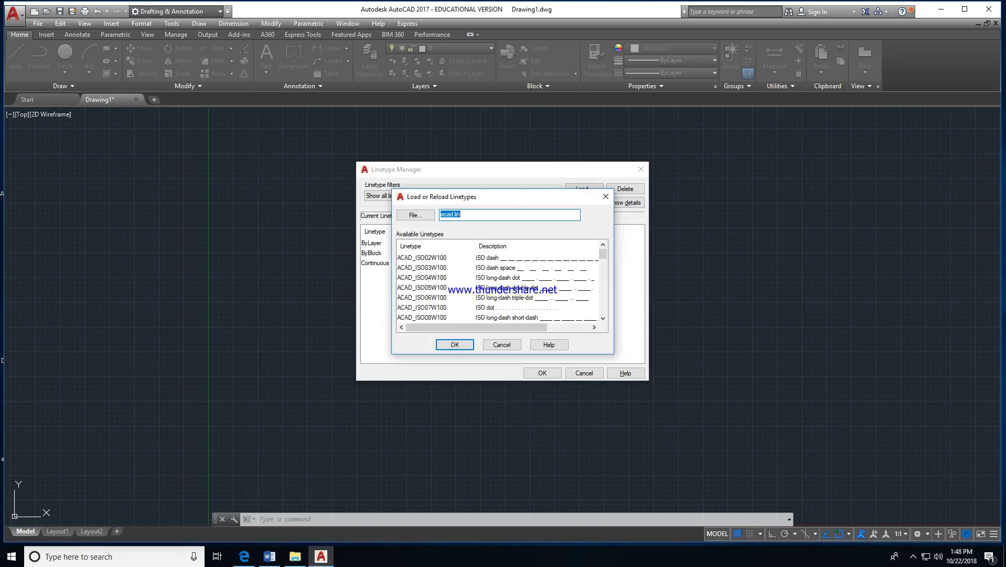
{"action": "scroll", "coordinate": [601, 253], "scroll_direction": "down", "scroll_amount": 3}
{"action": "scroll", "coordinate": [602, 252], "scroll_direction": "down", "scroll_amount": 2}
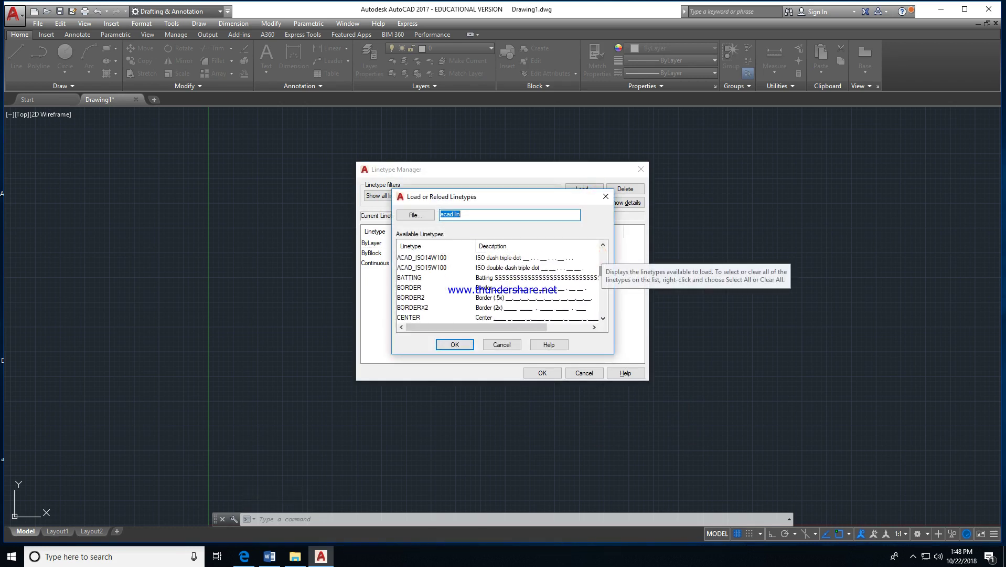
{"action": "left_click", "coordinate": [415, 317]}
{"action": "left_click_drag", "start_coordinate": [603, 269], "coordinate": [604, 295]}
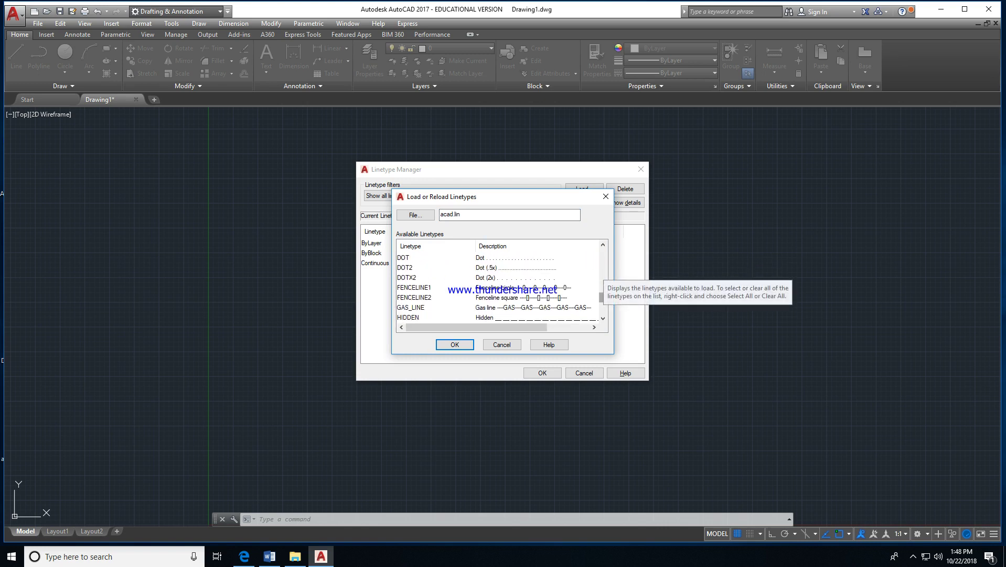
{"action": "left_click", "coordinate": [408, 318], "text": "ctrl"}
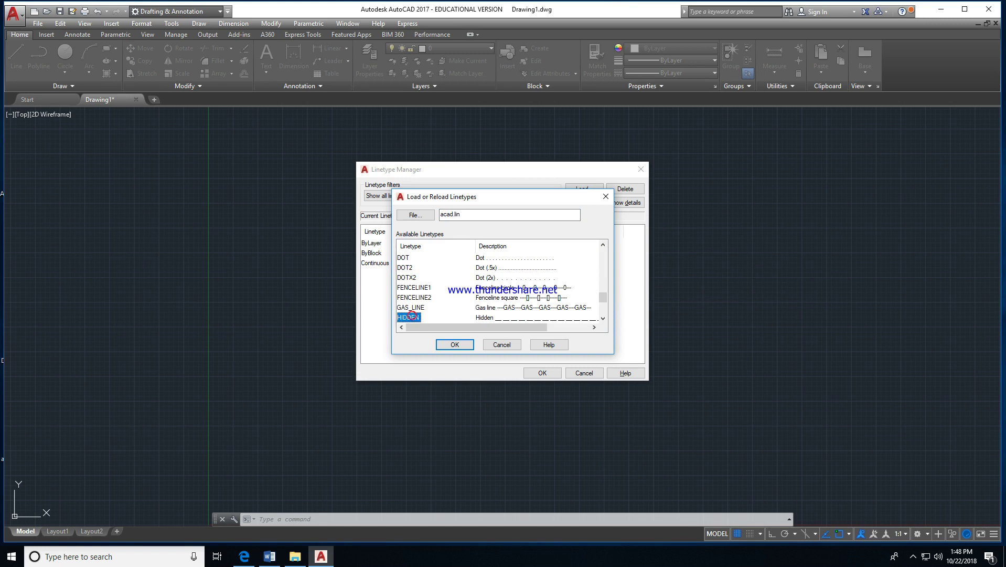
{"action": "left_click", "coordinate": [455, 344]}
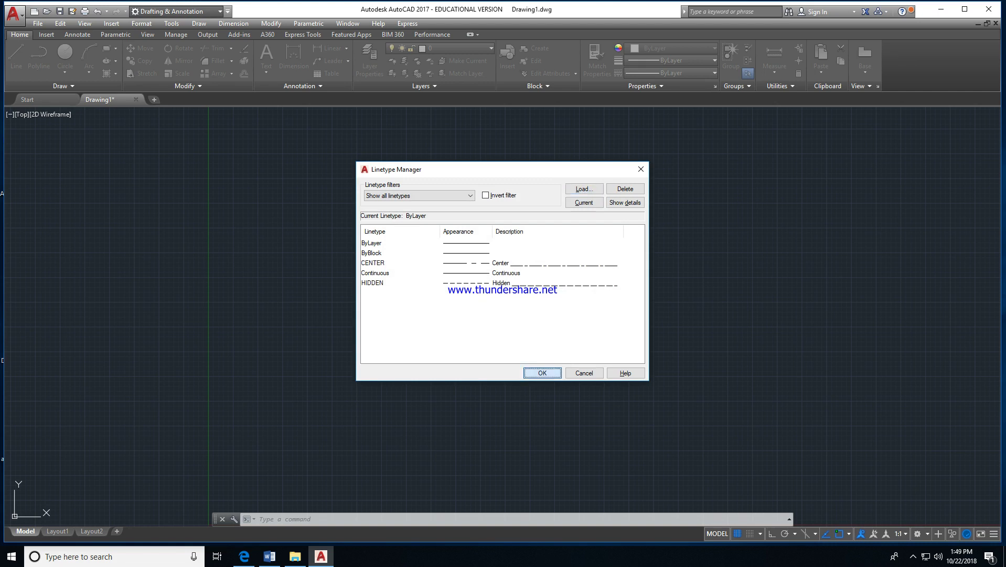
{"action": "left_click", "coordinate": [543, 373]}
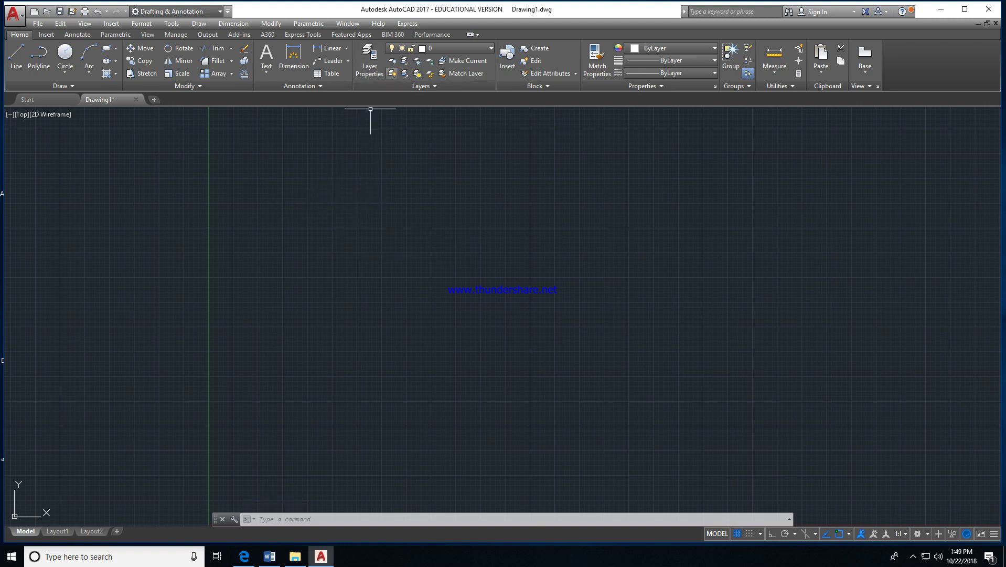
- Create a new layer named center
{"action": "left_click", "coordinate": [373, 66]}
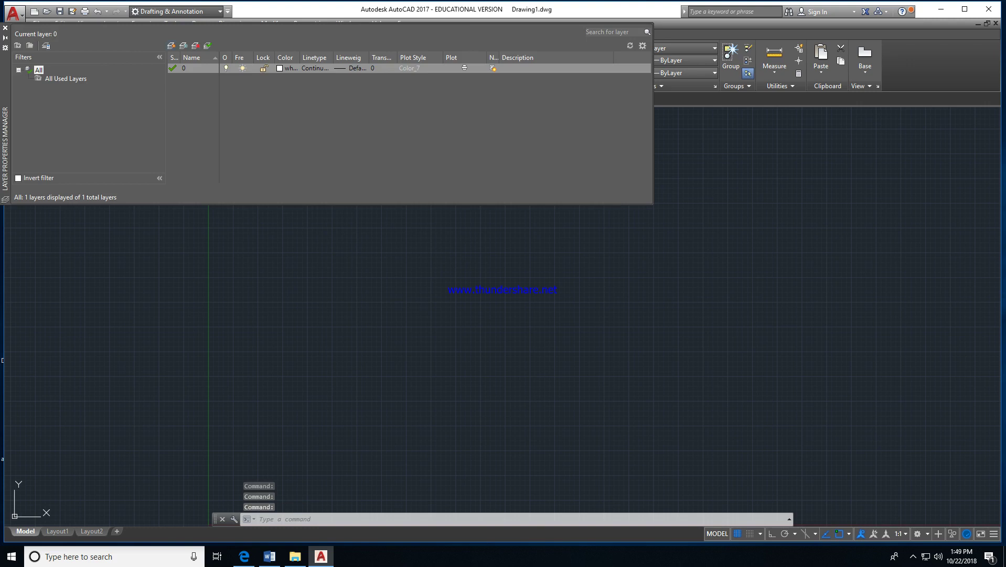
{"action": "left_click", "coordinate": [170, 45]}
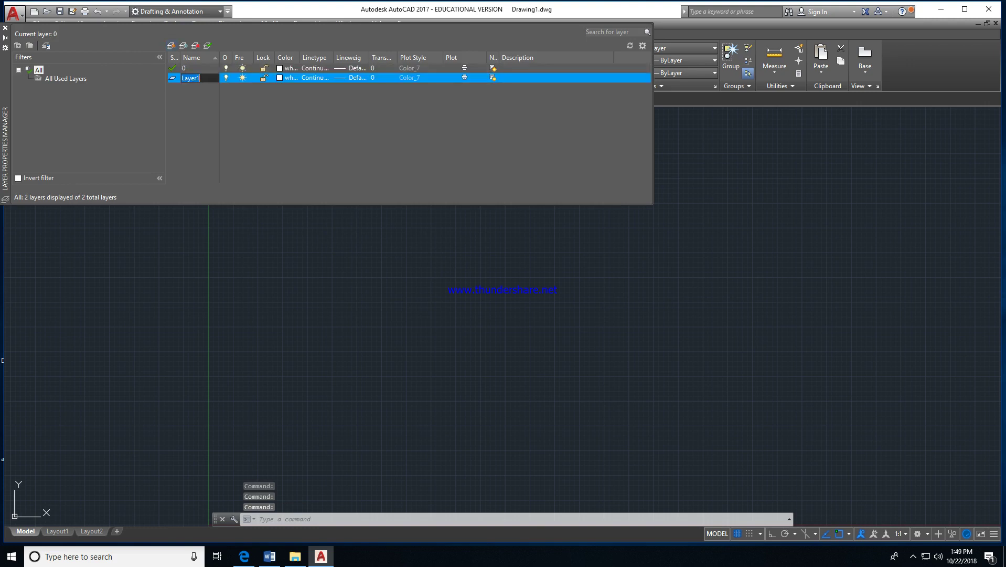
{"action": "type", "text": "center"}
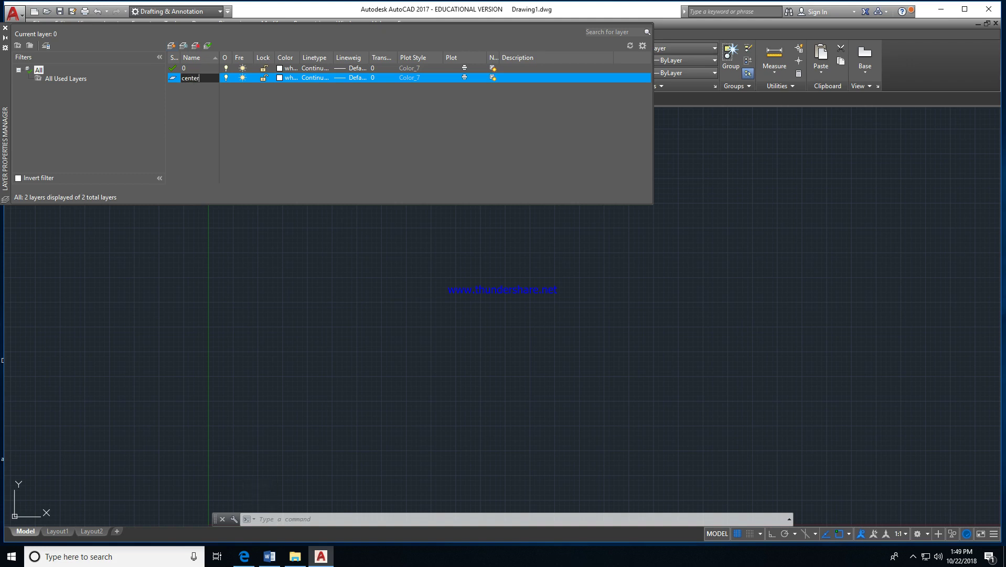
{"action": "key", "text": "Return"}
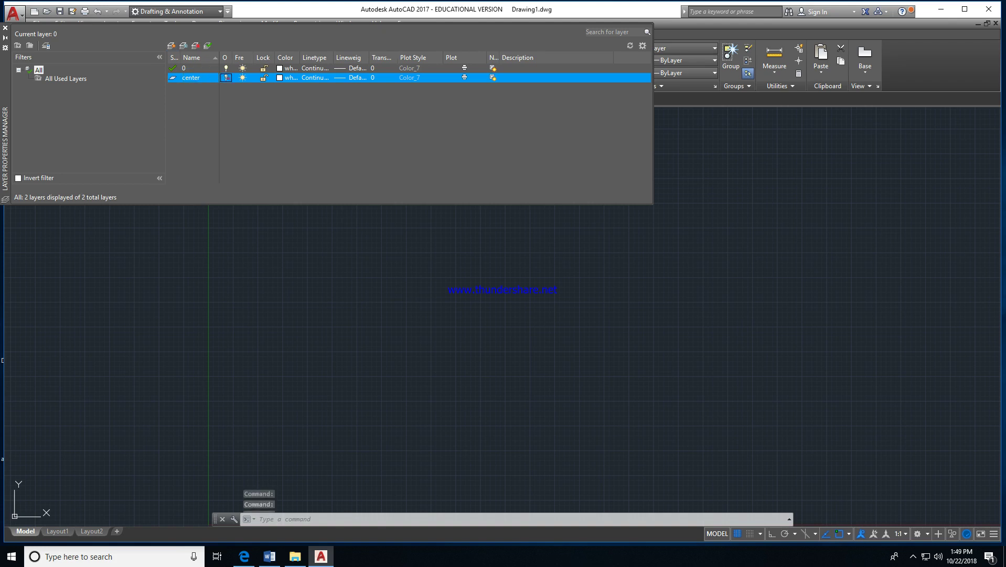
- Set the center layer's color to magenta
{"action": "left_click", "coordinate": [242, 77]}
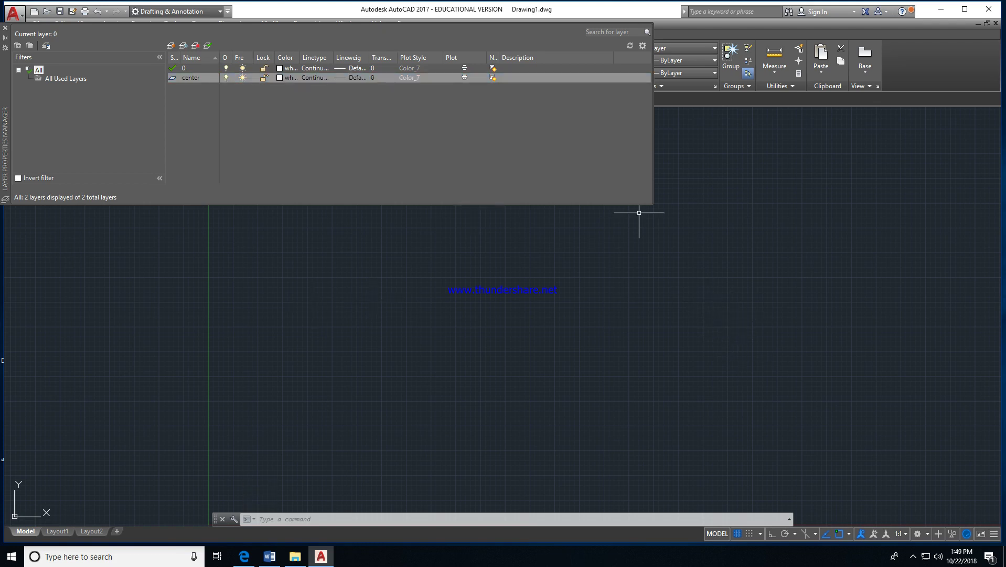
{"action": "left_click", "coordinate": [264, 77]}
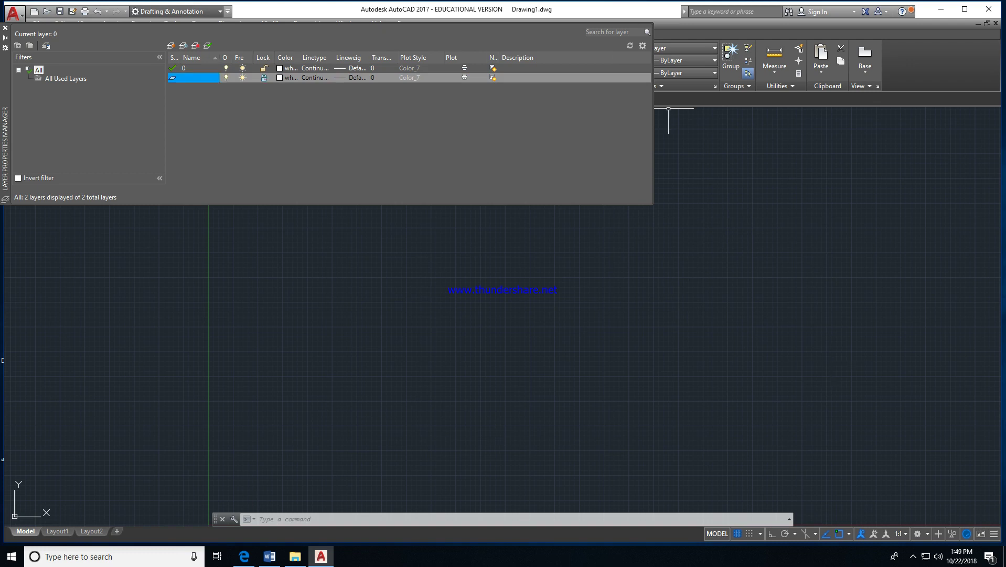
{"action": "left_click", "coordinate": [264, 77]}
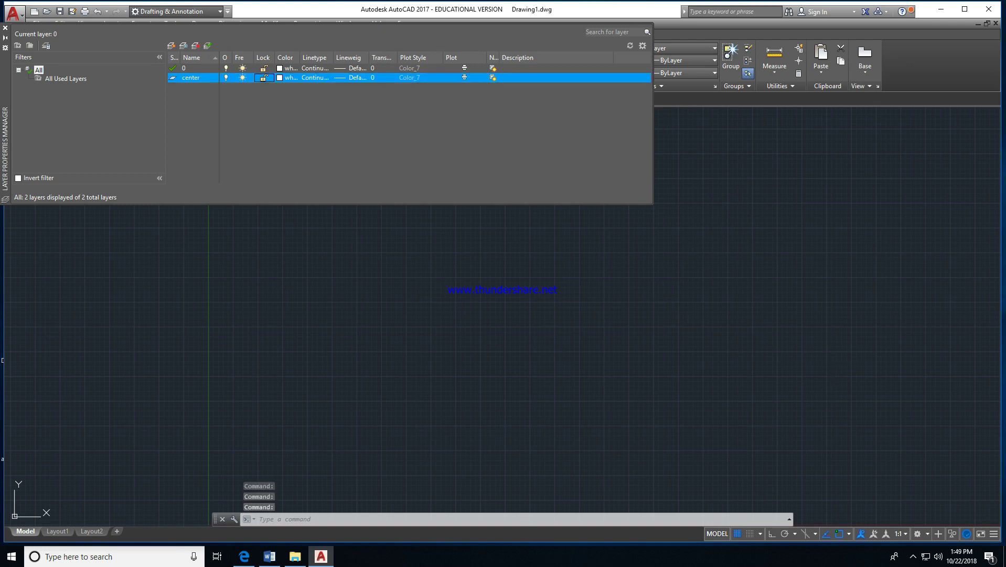
{"action": "left_click", "coordinate": [279, 77]}
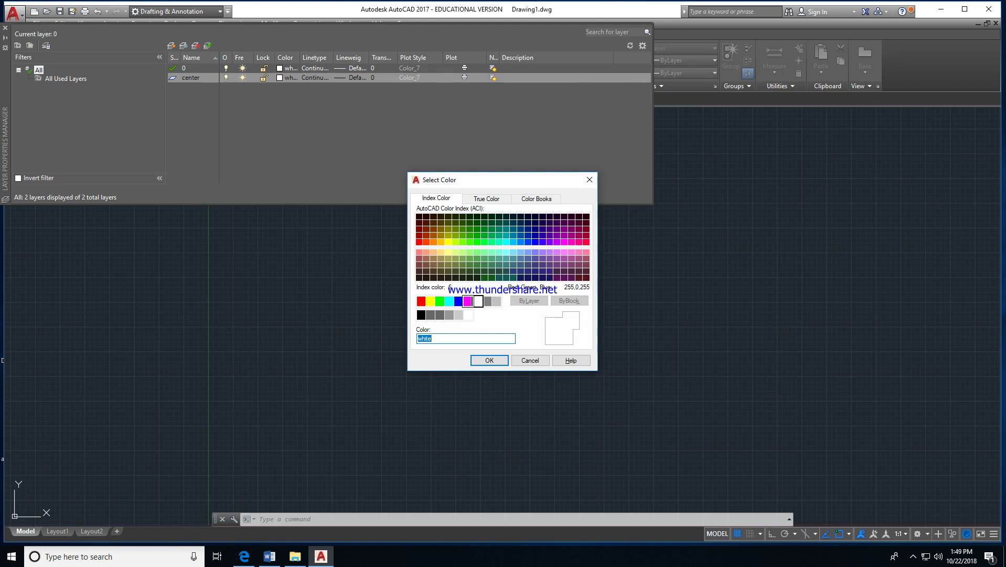
{"action": "left_click", "coordinate": [467, 301]}
{"action": "left_click", "coordinate": [489, 360]}
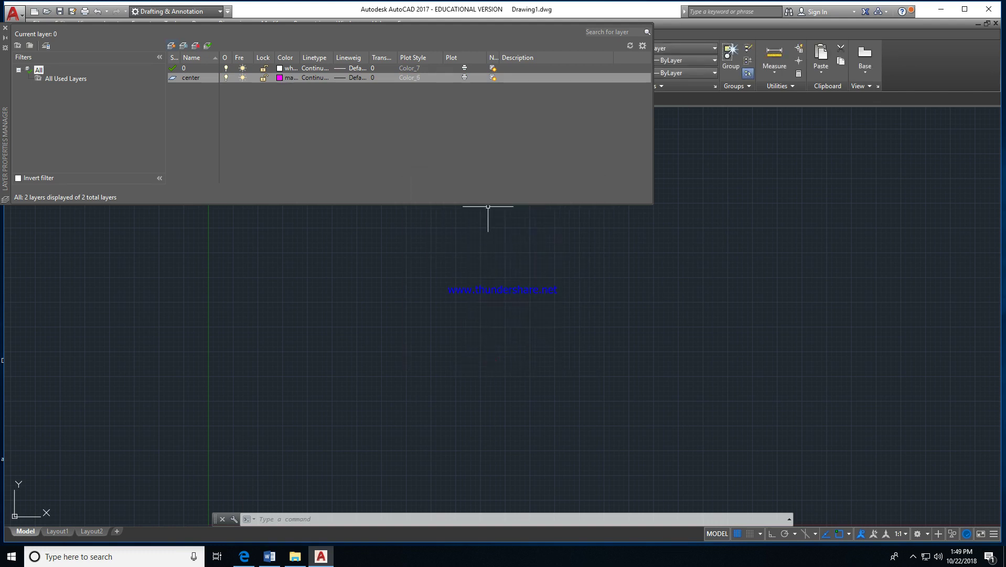
- Create a layer named dimension with green color and the Continuous linetype
{"action": "key", "text": "alt+n"}
{"action": "type", "text": "dimension"}
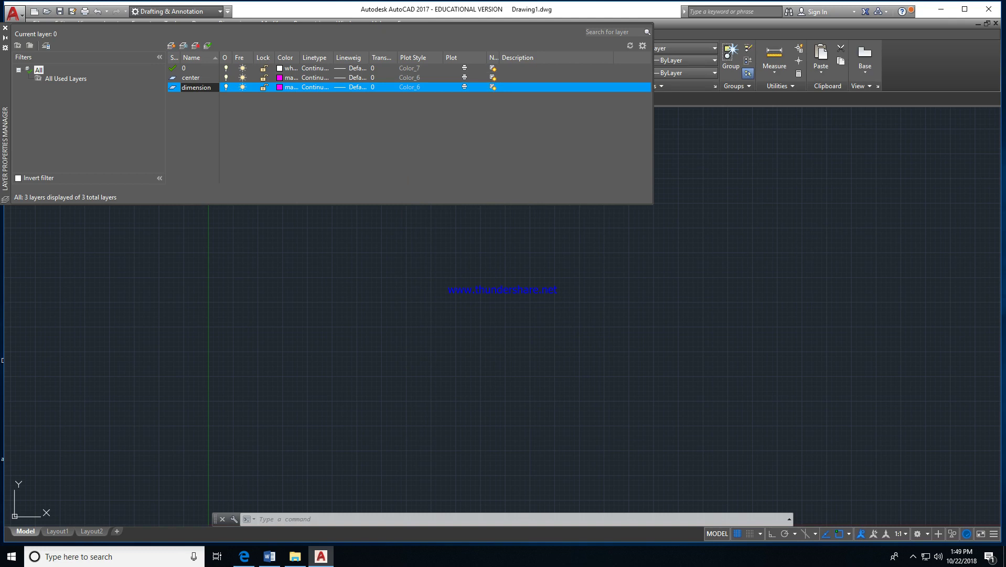
{"action": "key", "text": "Return"}
{"action": "left_click", "coordinate": [284, 87]}
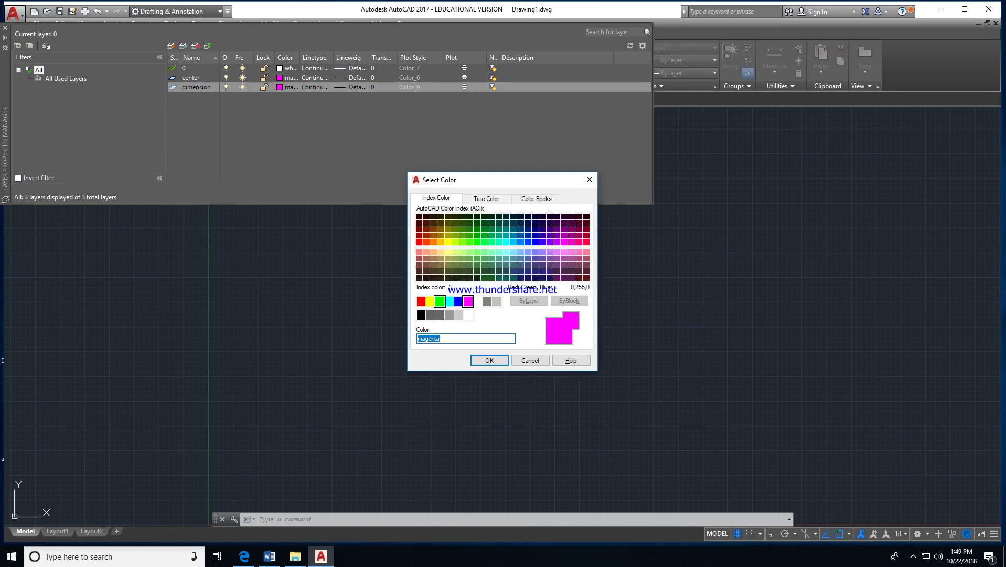
{"action": "left_click", "coordinate": [441, 301]}
{"action": "left_click", "coordinate": [482, 361]}
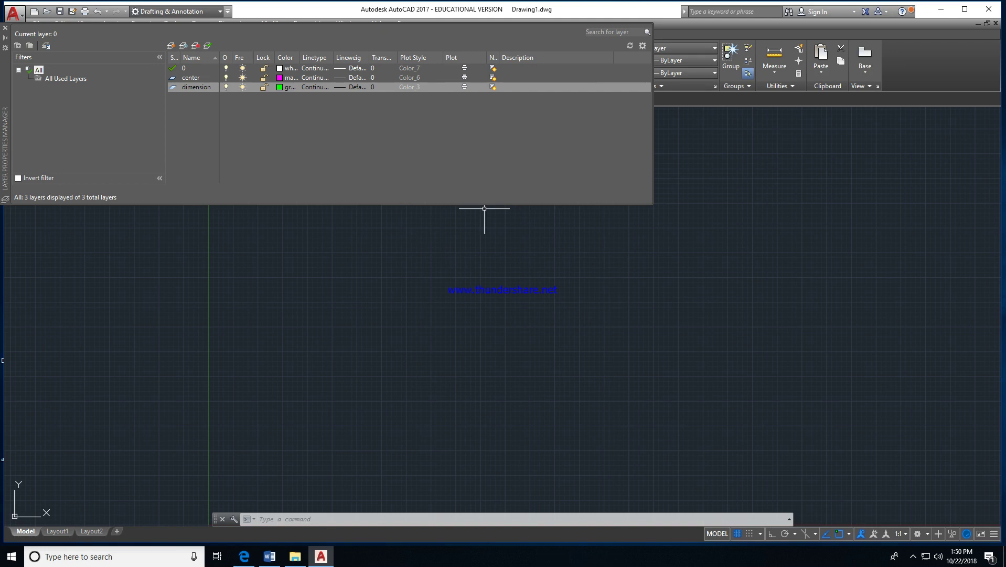
{"action": "left_click", "coordinate": [314, 87]}
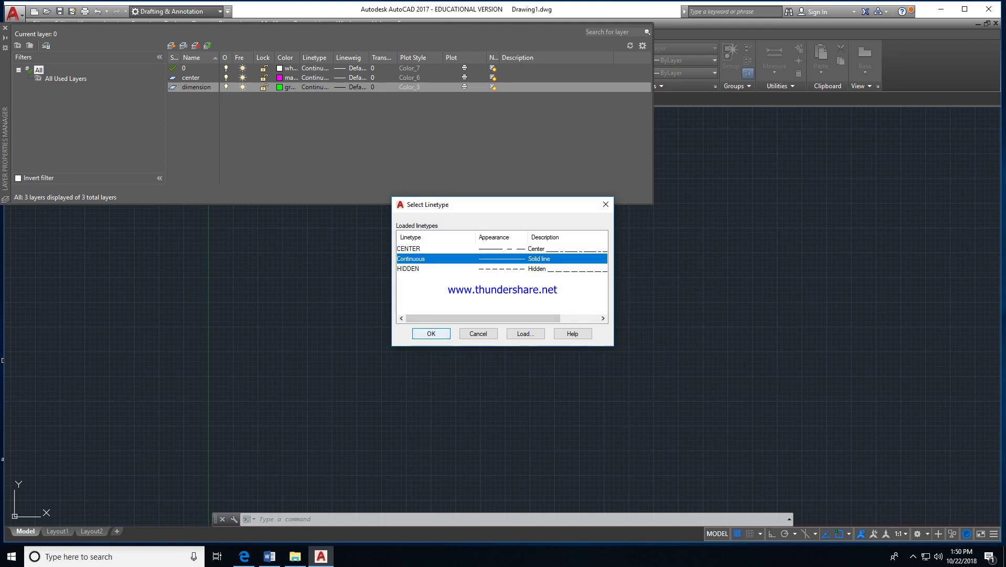
{"action": "left_click", "coordinate": [431, 334]}
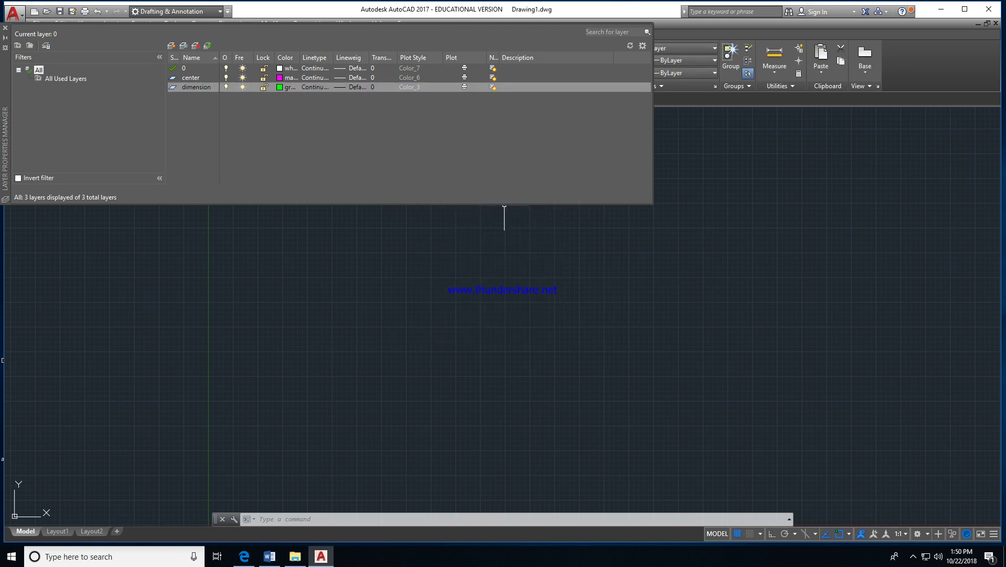
- Set the center layer's linetype to CENTER
{"action": "left_click", "coordinate": [315, 77]}
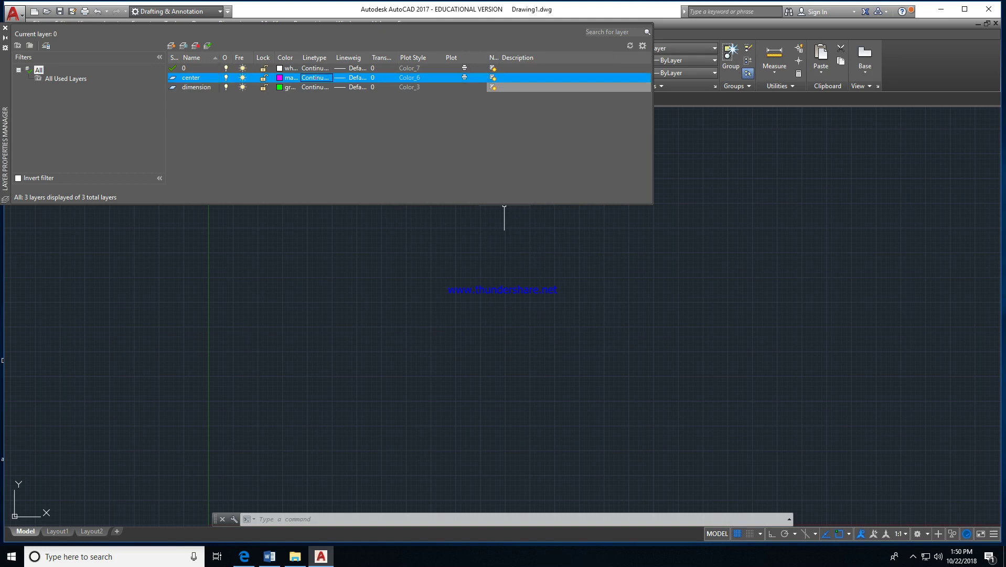
{"action": "left_click", "coordinate": [412, 248]}
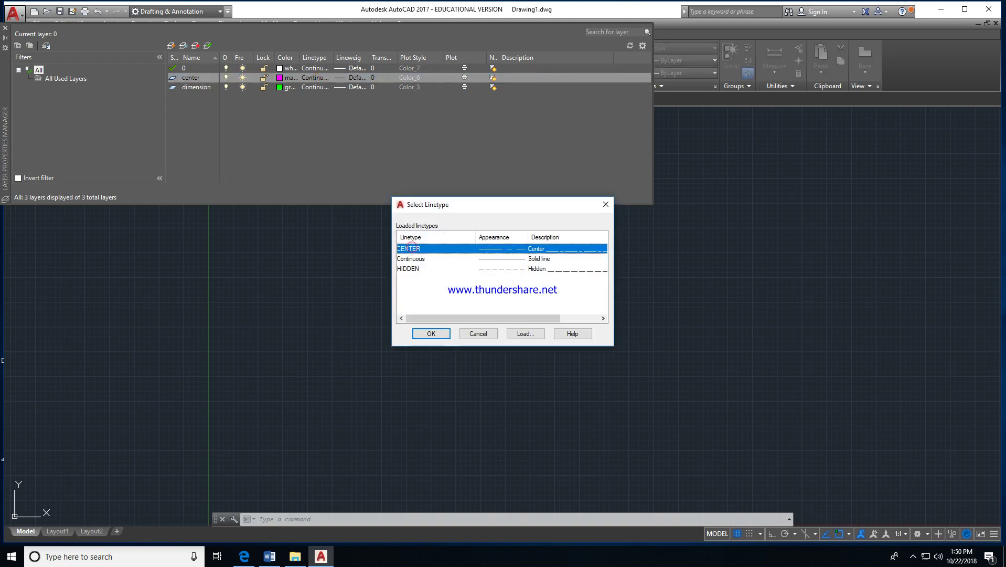
{"action": "left_click", "coordinate": [432, 334]}
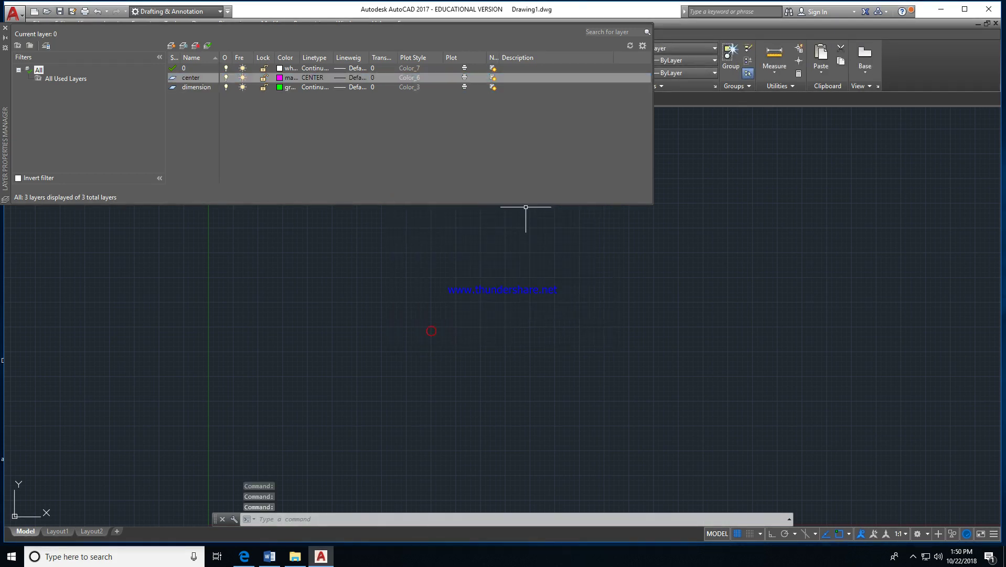
- Create a layer named hidden and set its color to red
{"action": "left_click", "coordinate": [171, 46]}
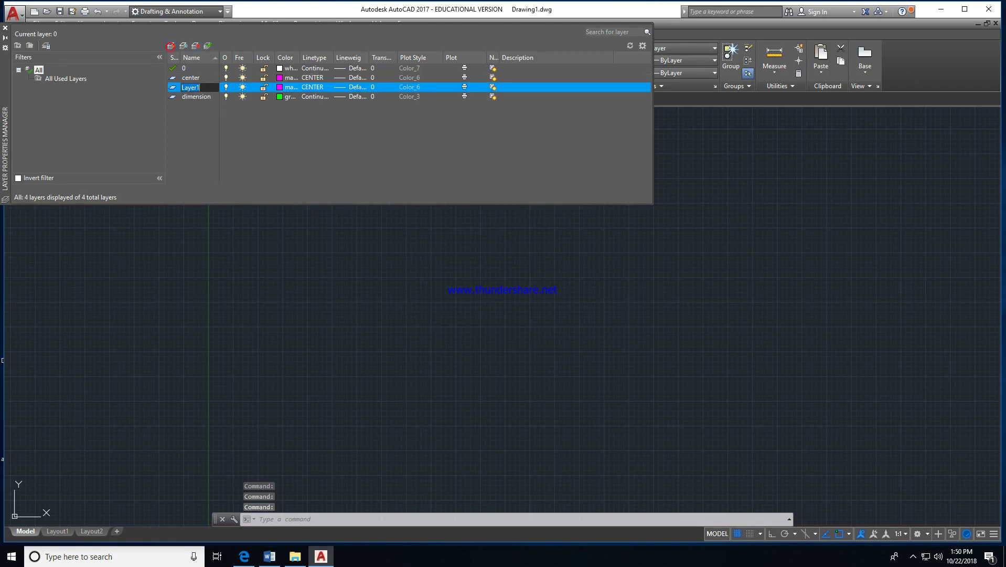
{"action": "type", "text": "hidden"}
{"action": "key", "text": "Return"}
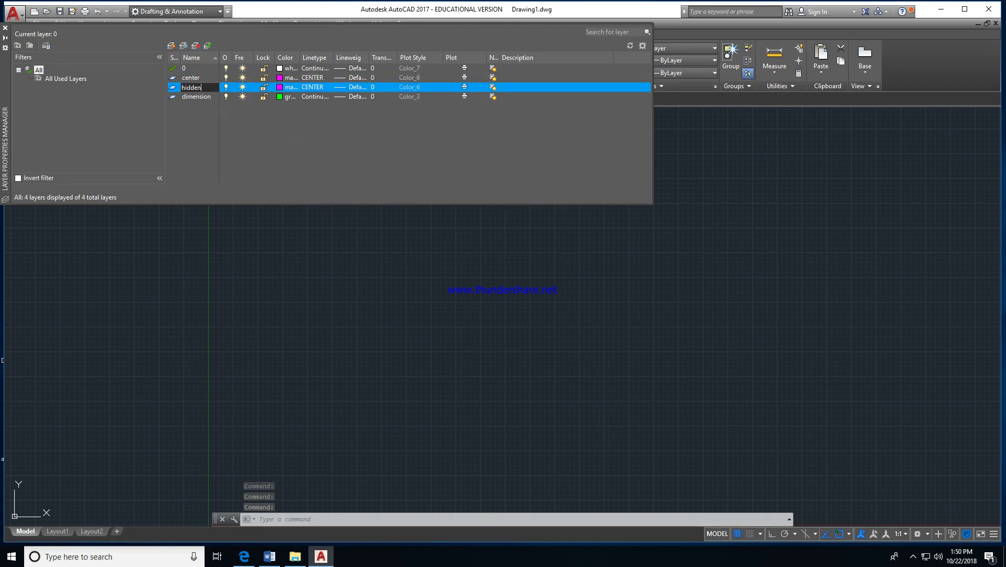
{"action": "left_click", "coordinate": [287, 87]}
{"action": "left_click", "coordinate": [421, 301]}
{"action": "left_click", "coordinate": [489, 360]}
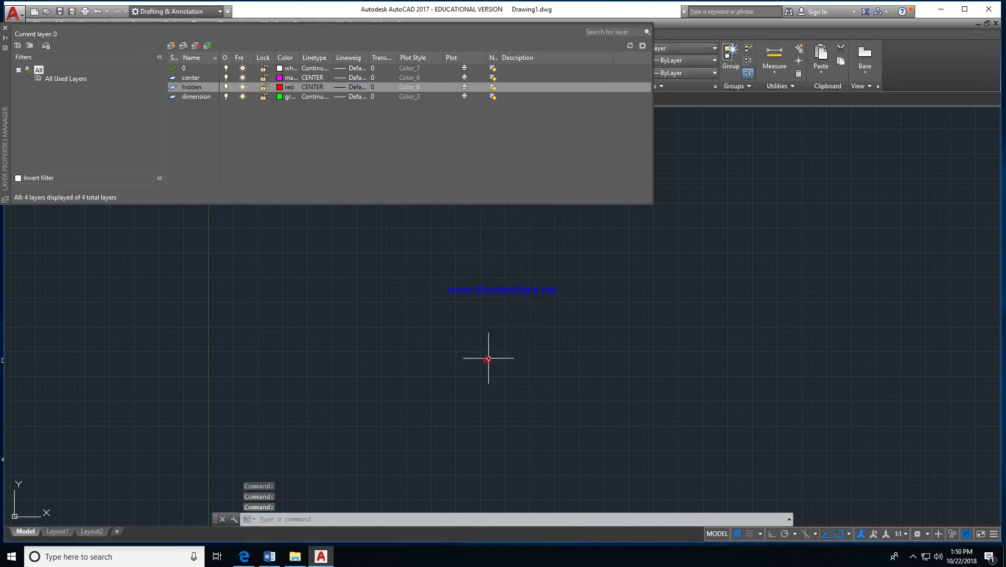
- Set the hidden layer's lineweight to 0.09 mm and its linetype to HIDDEN
{"action": "left_click", "coordinate": [352, 87]}
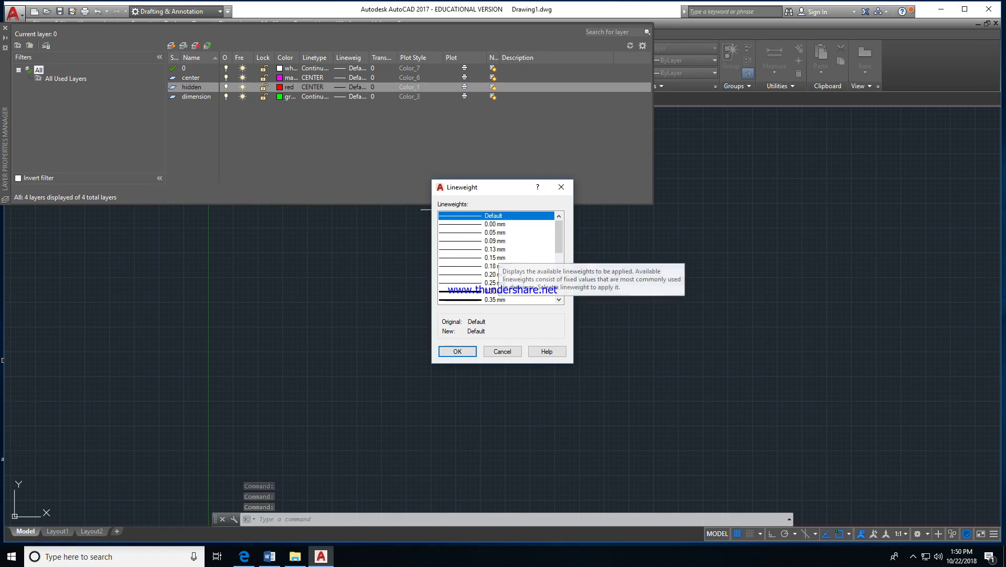
{"action": "left_click", "coordinate": [496, 241]}
{"action": "left_click", "coordinate": [472, 350]}
{"action": "left_click", "coordinate": [312, 88]}
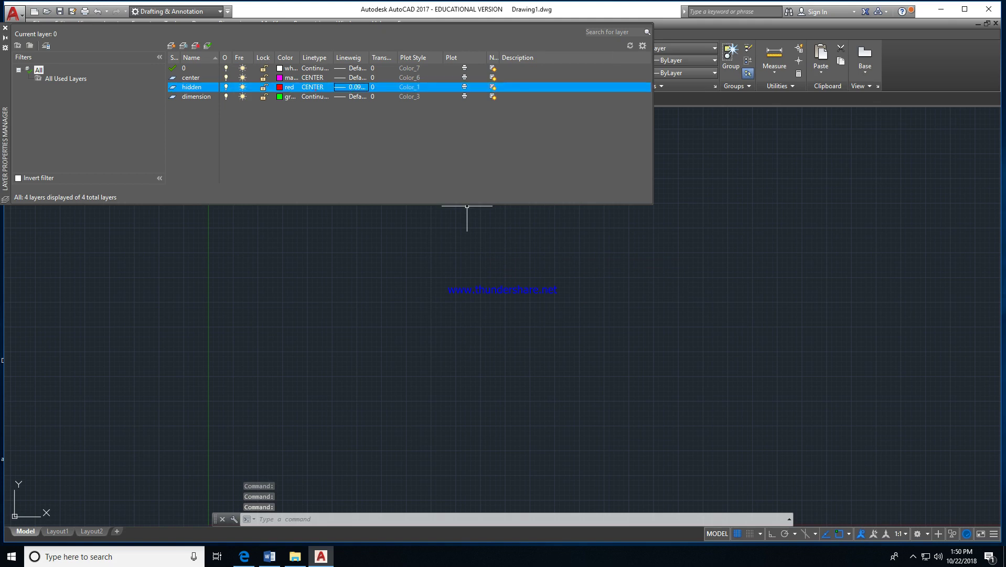
{"action": "left_click", "coordinate": [408, 268]}
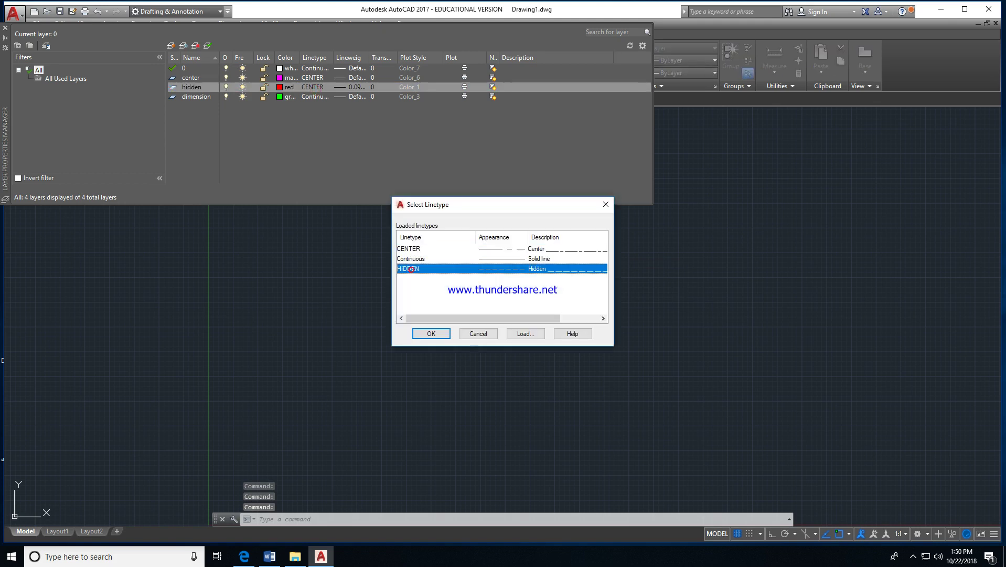
{"action": "left_click", "coordinate": [432, 332]}
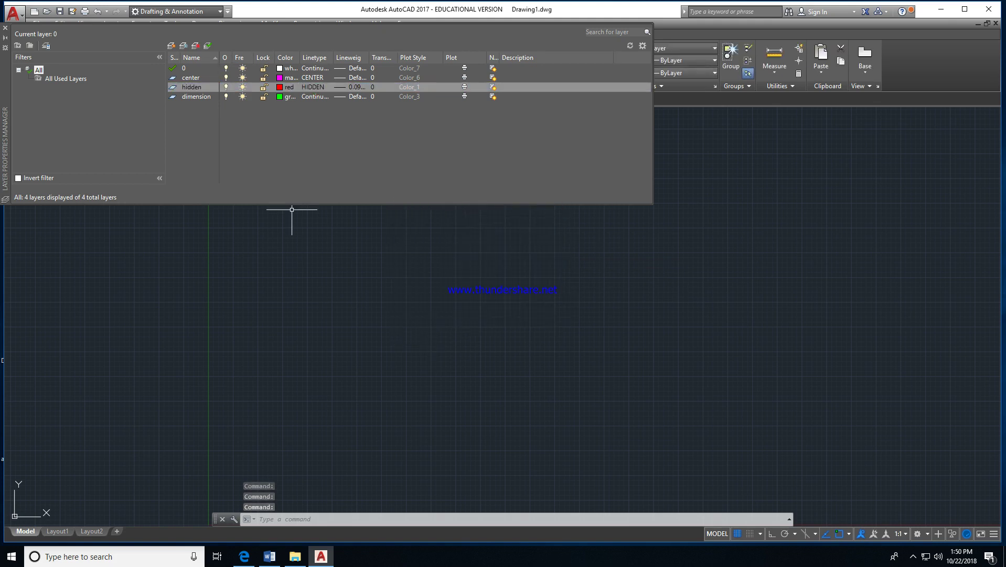
- Create a layer named thick and set its color to blue
{"action": "left_click", "coordinate": [171, 46]}
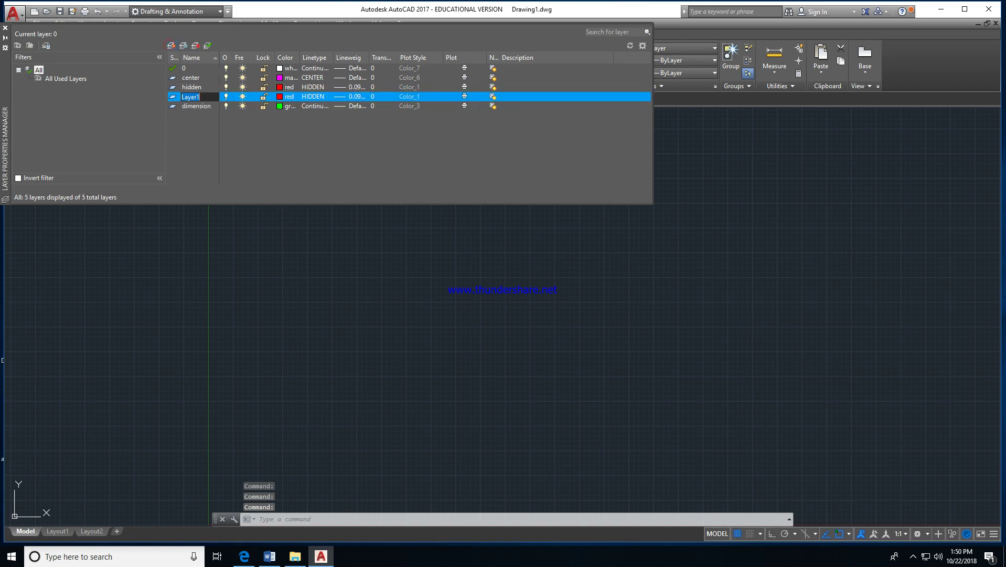
{"action": "type", "text": "thick"}
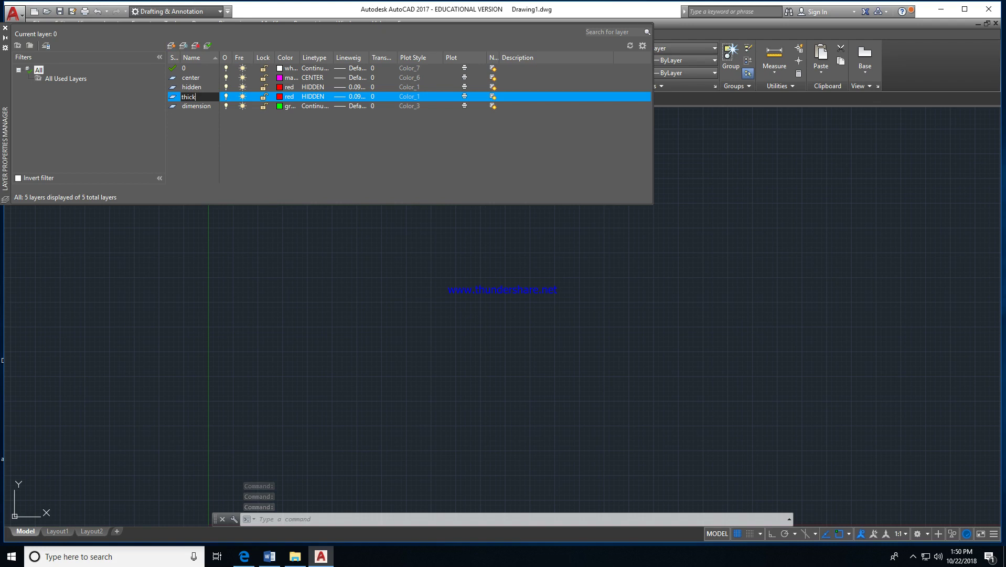
{"action": "left_click", "coordinate": [288, 96]}
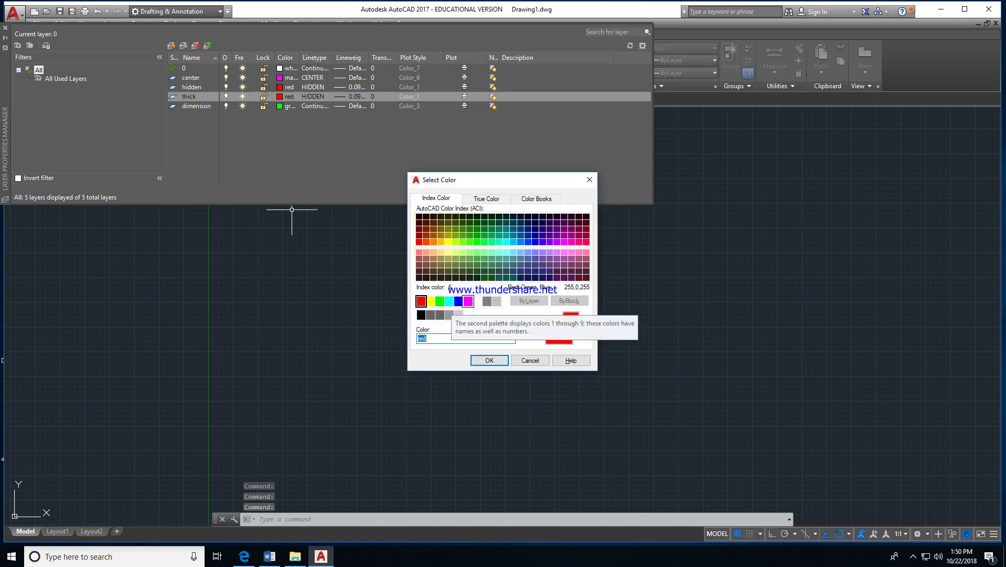
{"action": "left_click", "coordinate": [459, 301]}
{"action": "left_click", "coordinate": [482, 359]}
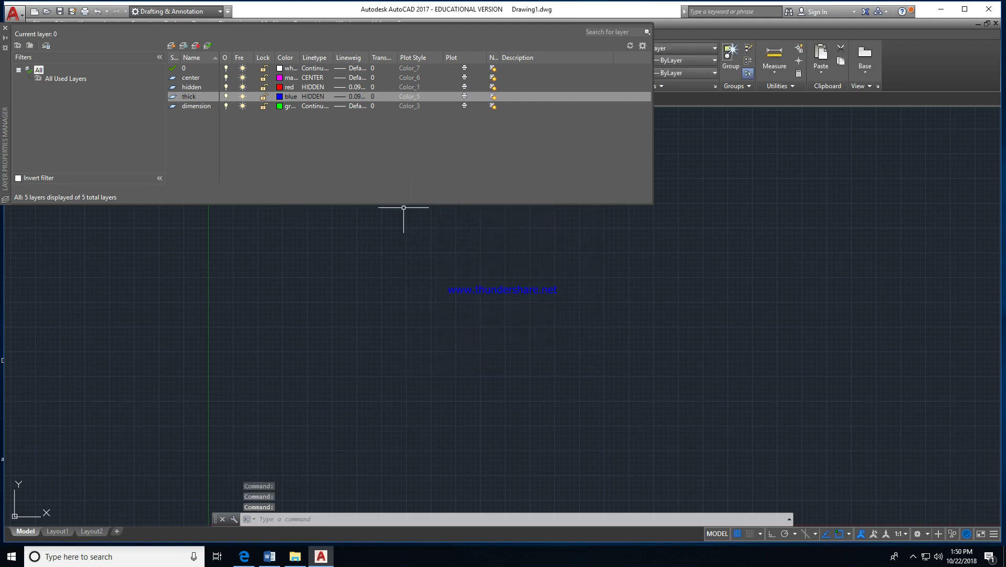
- Set the thick layer's linetype to Continuous and its lineweight to 0.30 mm
{"action": "left_click", "coordinate": [313, 97]}
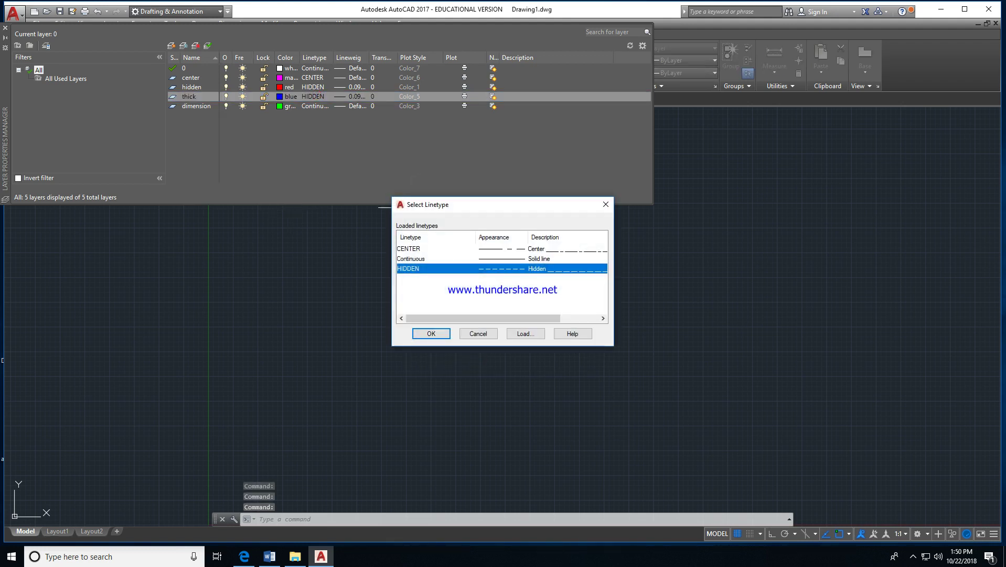
{"action": "left_click", "coordinate": [412, 258]}
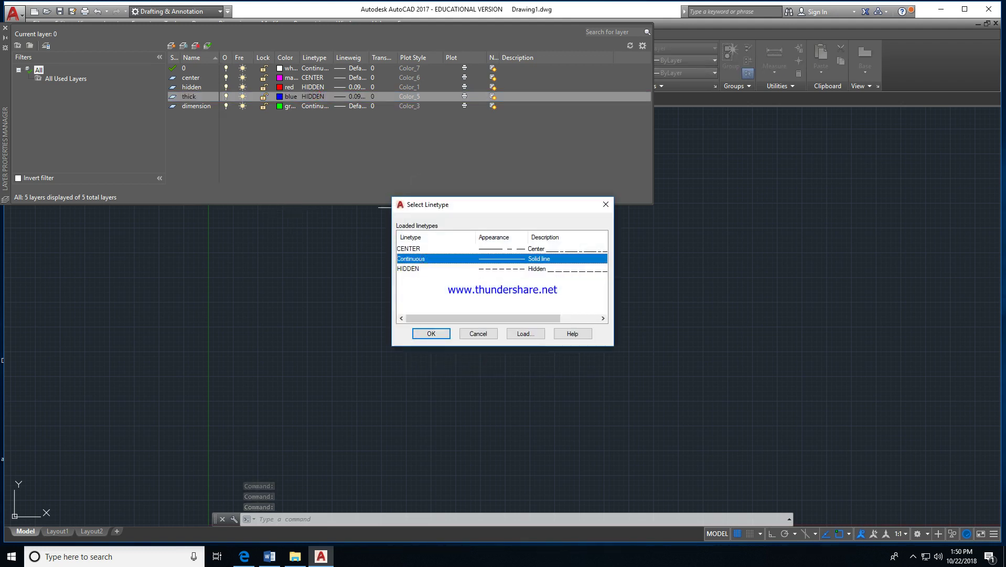
{"action": "left_click", "coordinate": [424, 332]}
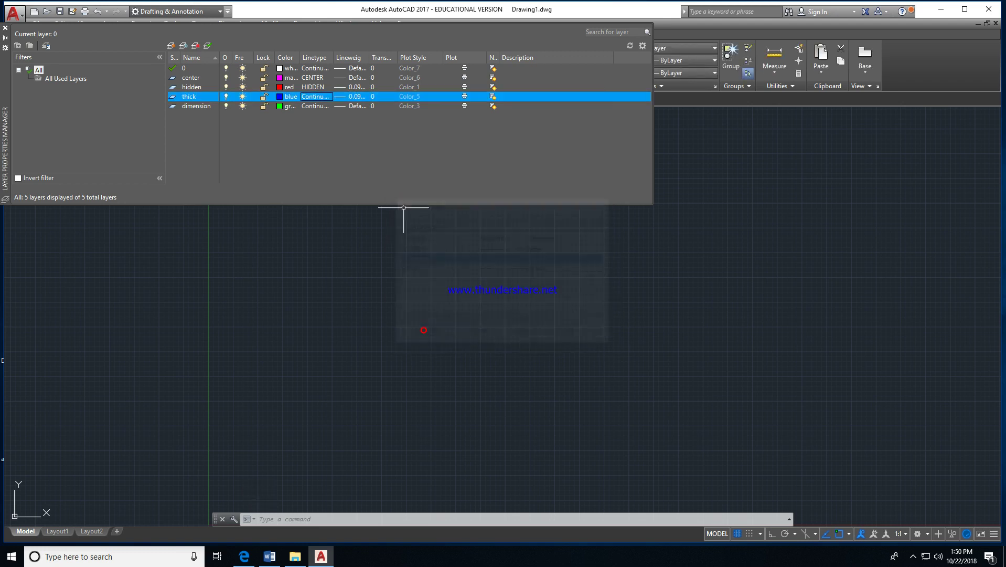
{"action": "left_click", "coordinate": [350, 87]}
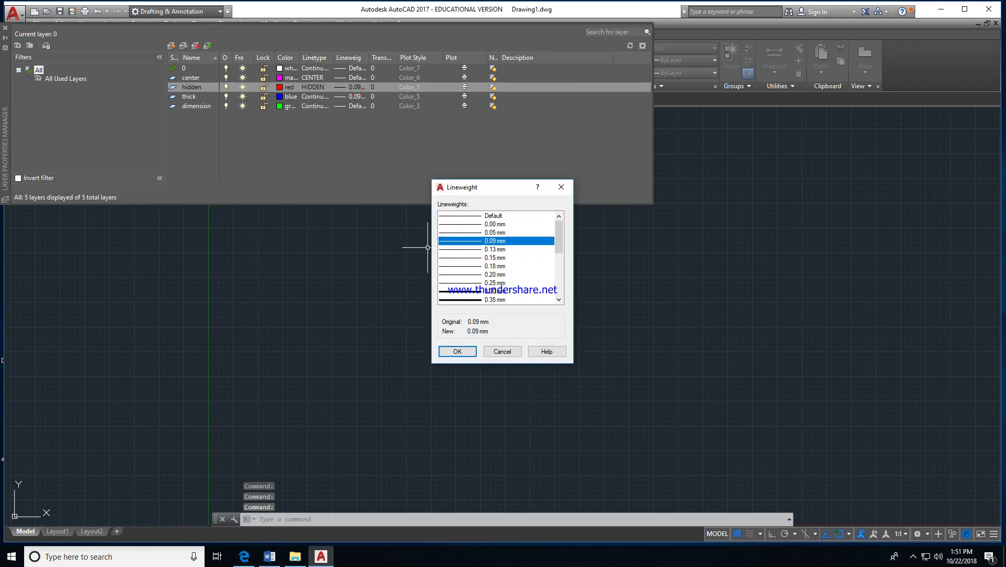
{"action": "key", "text": "Return"}
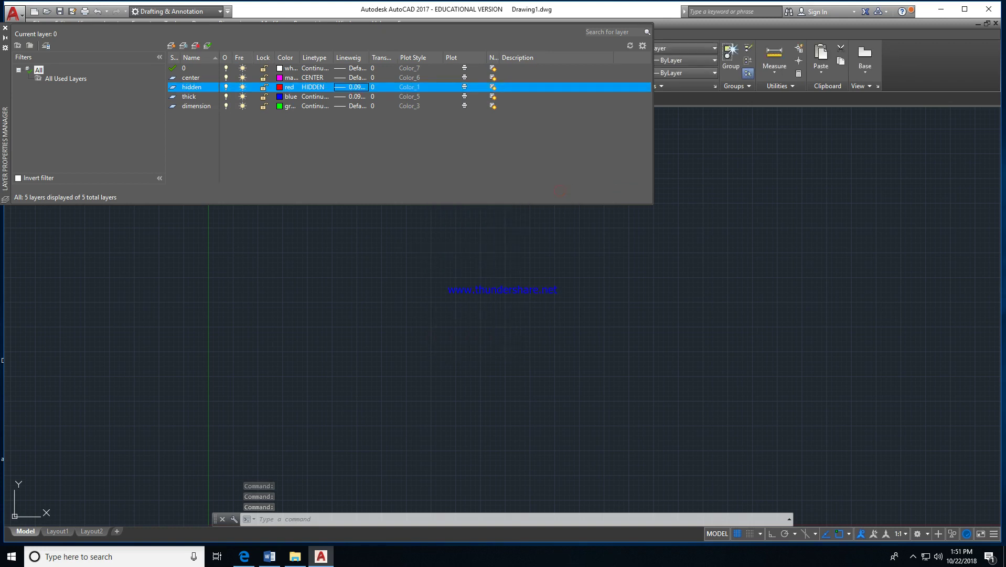
{"action": "left_click", "coordinate": [350, 96]}
{"action": "left_click", "coordinate": [503, 291]}
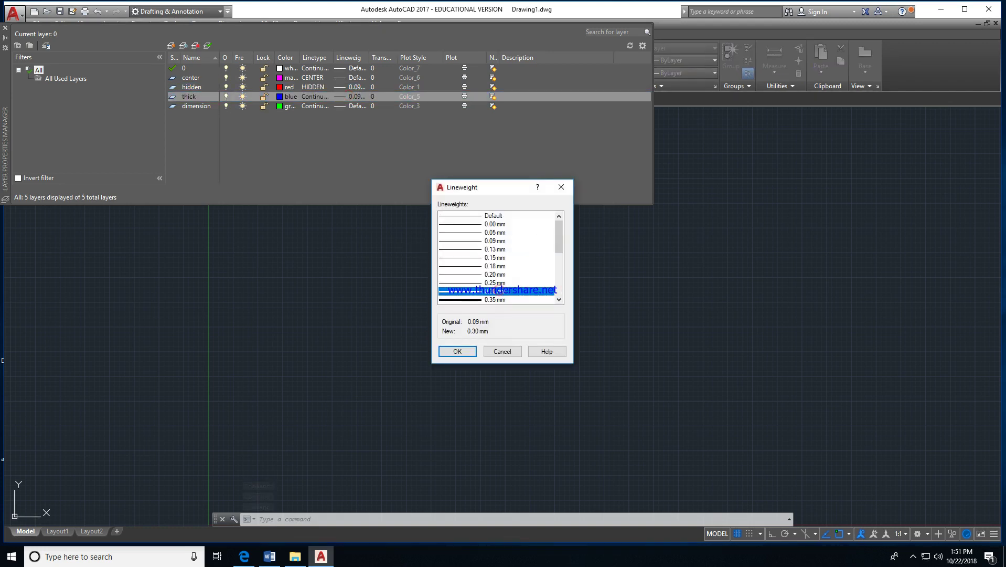
{"action": "key", "text": "Return"}
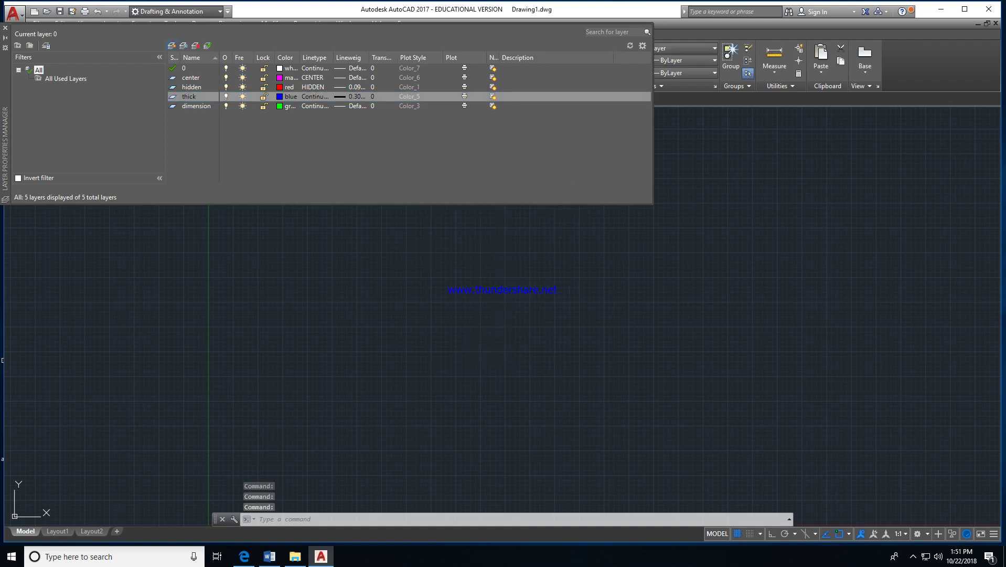
- Create a layer named thin and set its color to cyan
{"action": "left_click", "coordinate": [171, 45]}
{"action": "type", "text": "thin"}
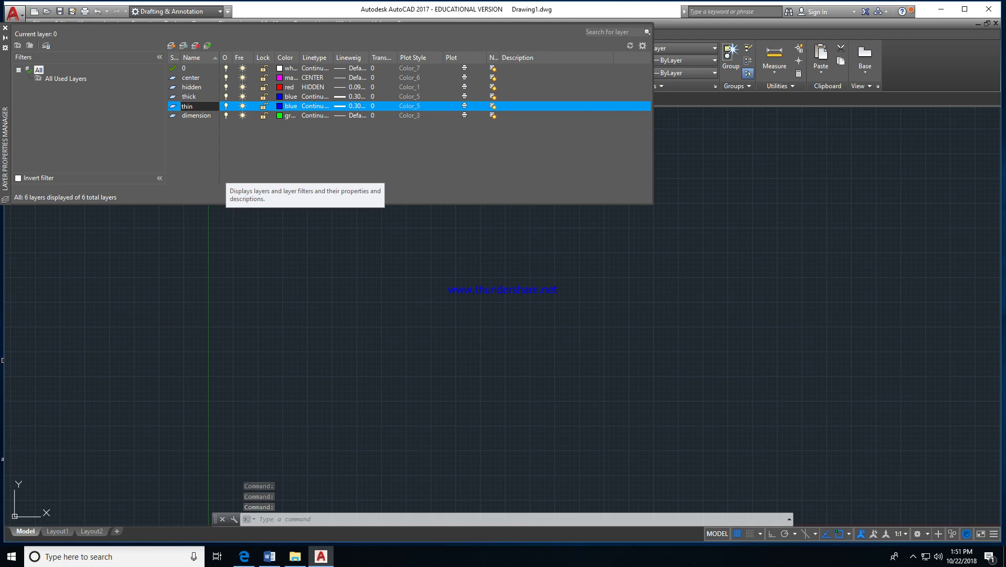
{"action": "left_click", "coordinate": [280, 107]}
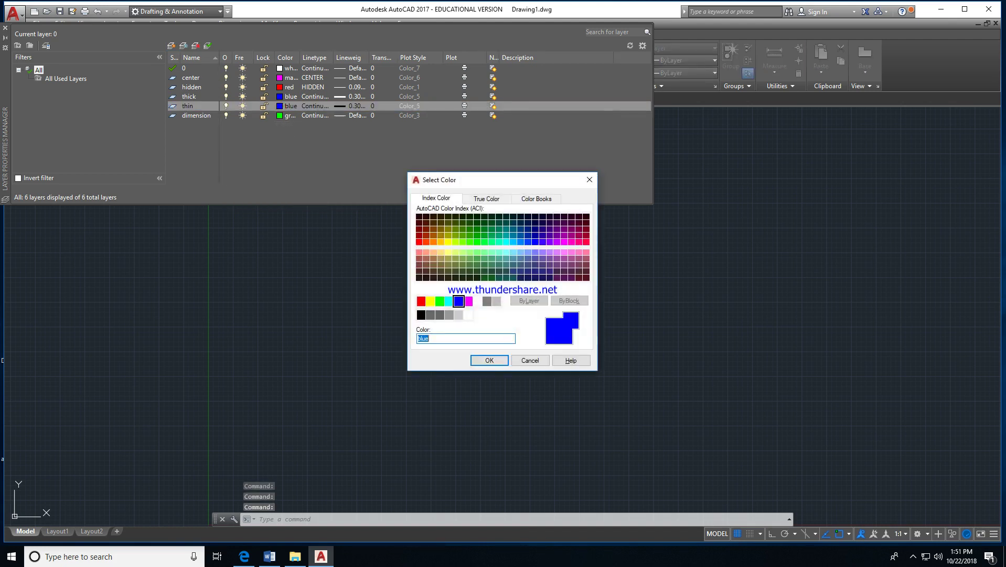
{"action": "left_click", "coordinate": [448, 300]}
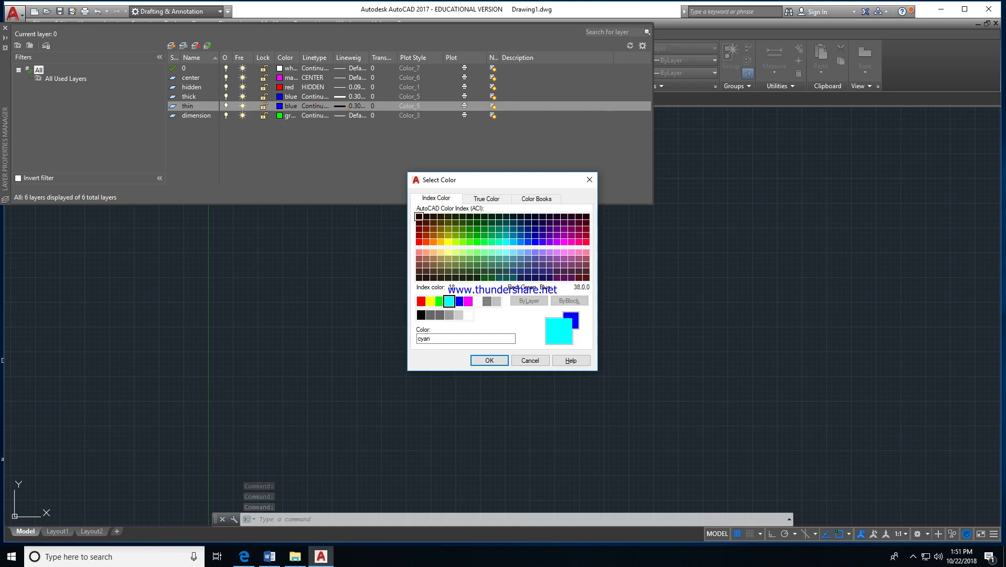
{"action": "left_click", "coordinate": [489, 360]}
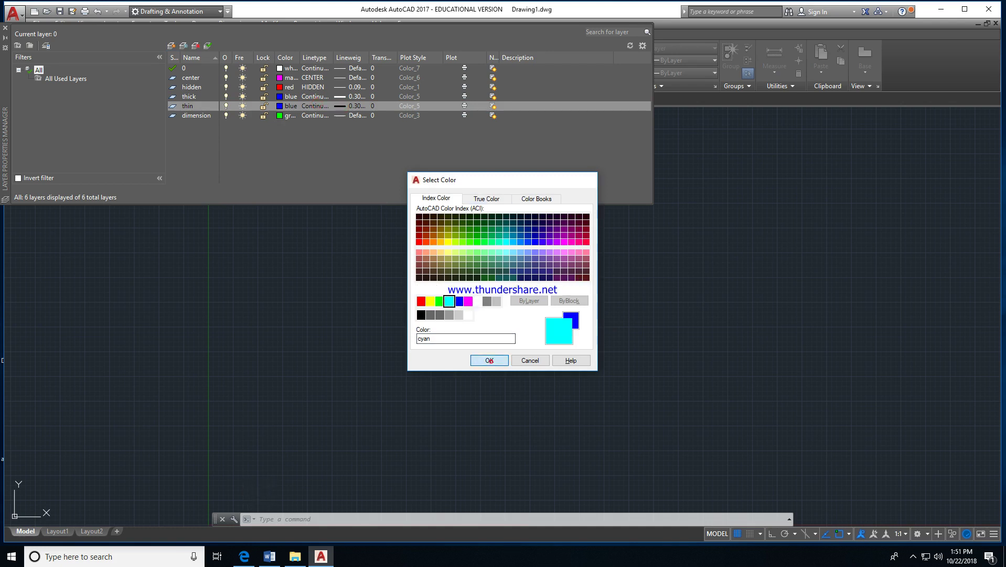
- Create a layer named viewport with color 18, turn off its plotting, and close the layer manager
{"action": "left_click", "coordinate": [171, 45]}
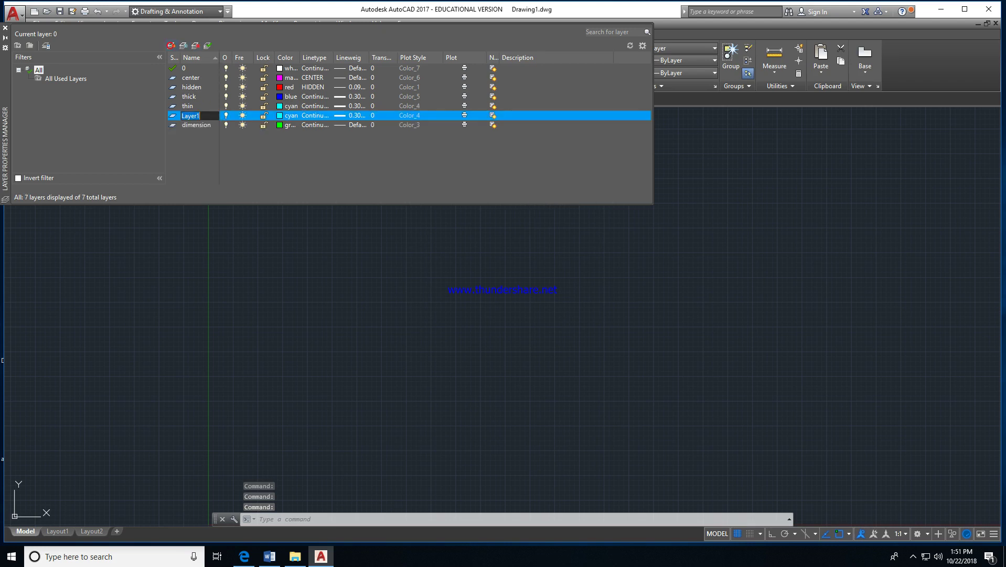
{"action": "type", "text": "view"}
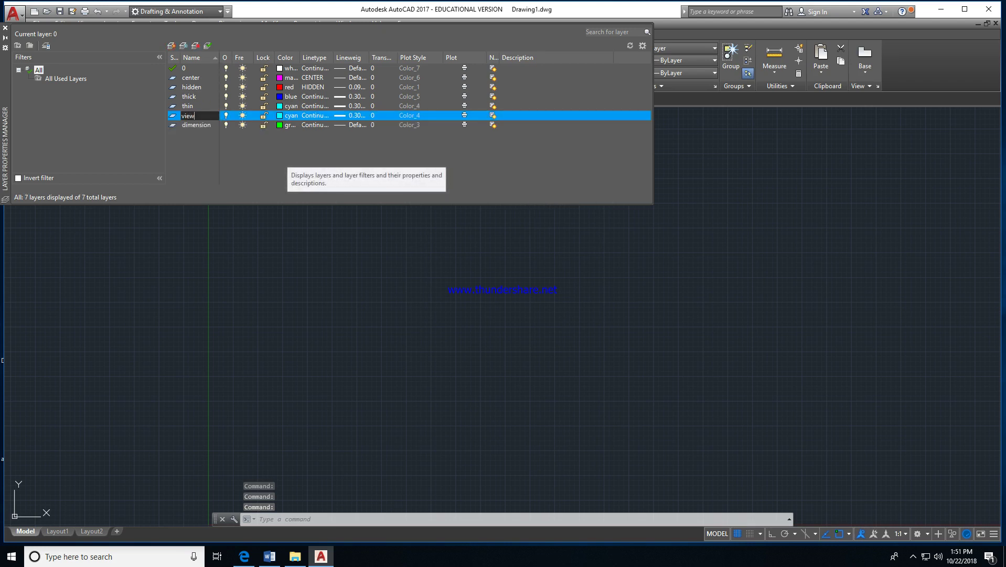
{"action": "type", "text": "pory"}
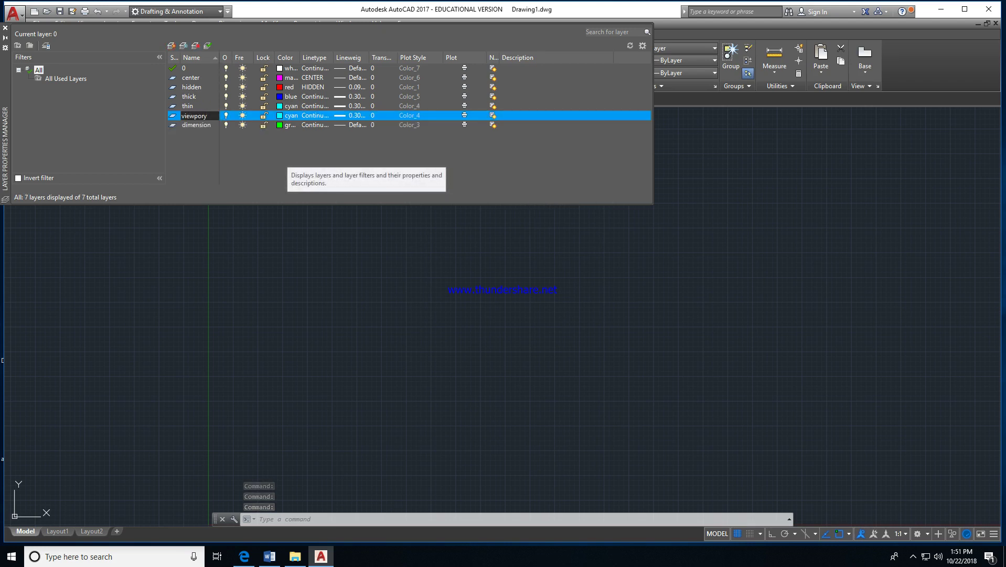
{"action": "type", "text": "y"}
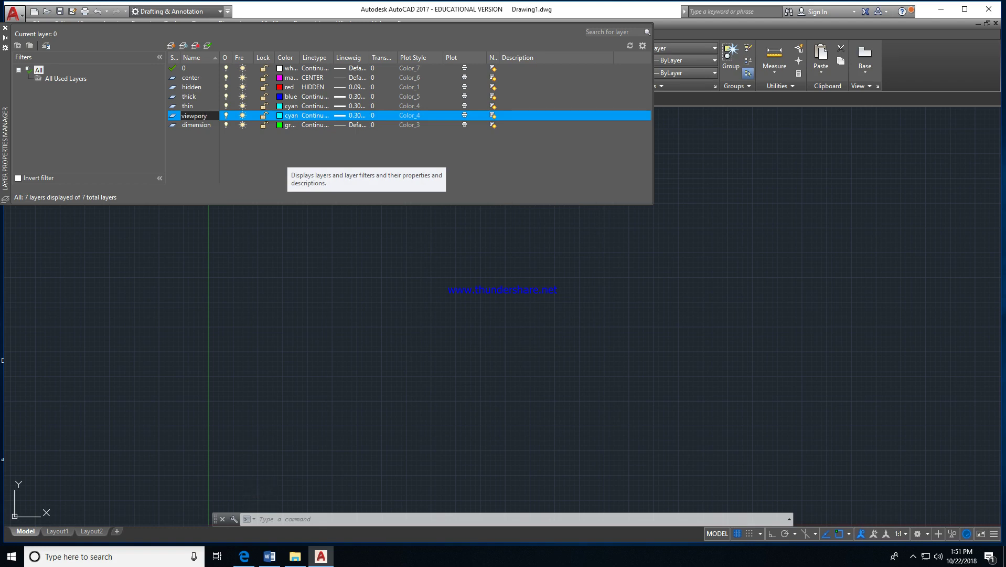
{"action": "left_click", "coordinate": [281, 115]}
{"action": "left_click", "coordinate": [419, 216]}
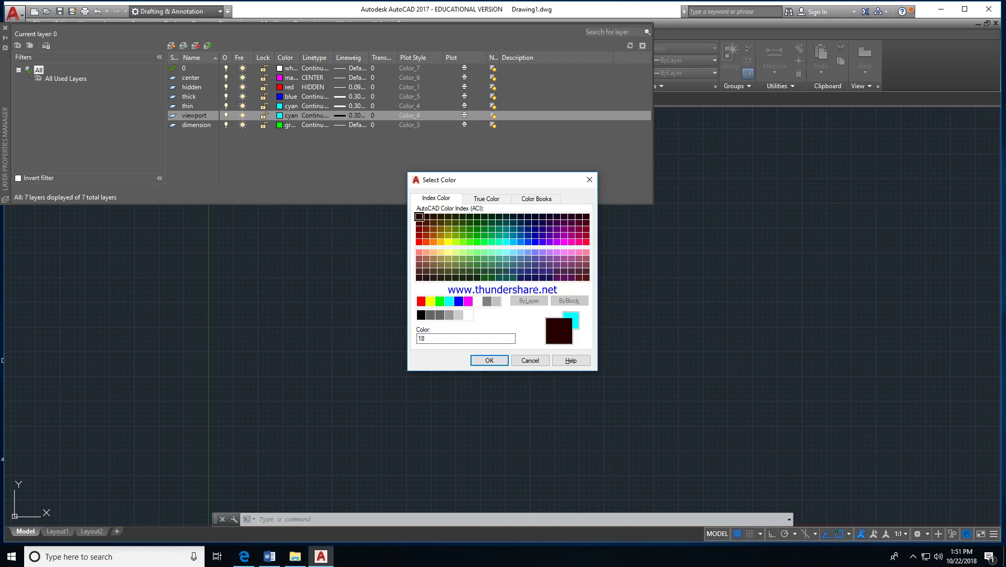
{"action": "left_click", "coordinate": [489, 360]}
{"action": "left_click", "coordinate": [465, 114]}
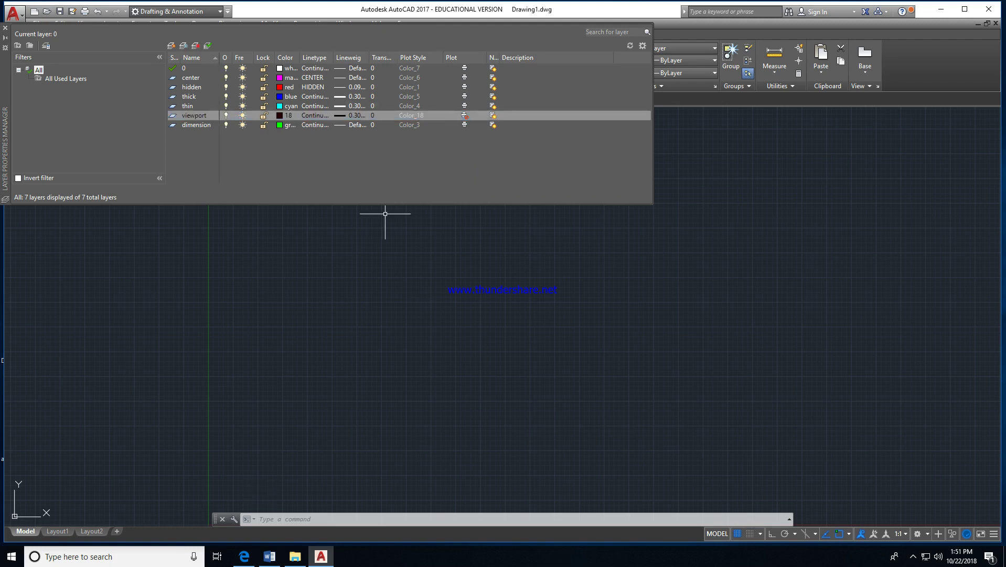
{"action": "left_click", "coordinate": [6, 27]}
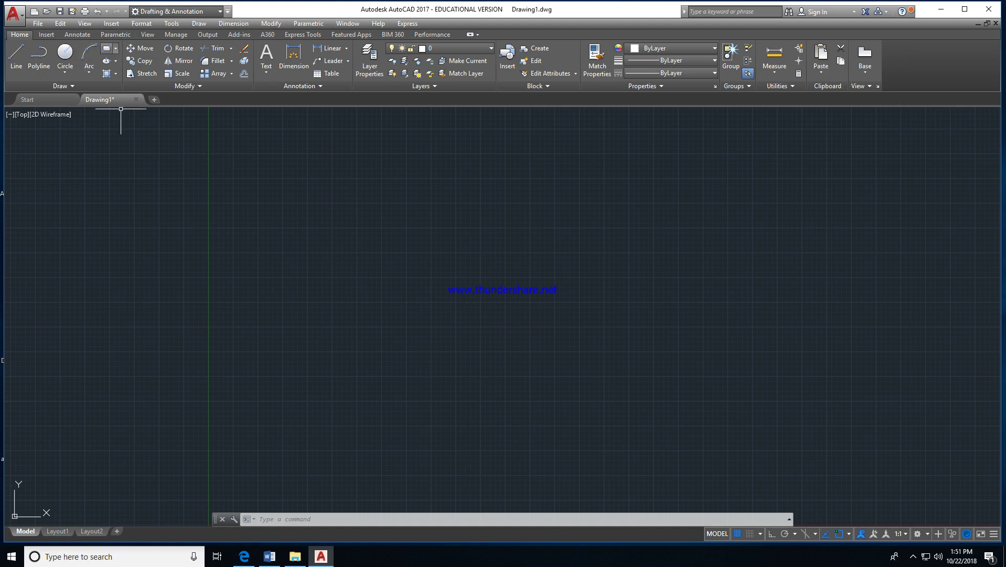
- Draw the sheet outline as a 297 x 210 mm rectangle with its first corner at the origin 0,0
{"action": "left_click", "coordinate": [106, 48]}
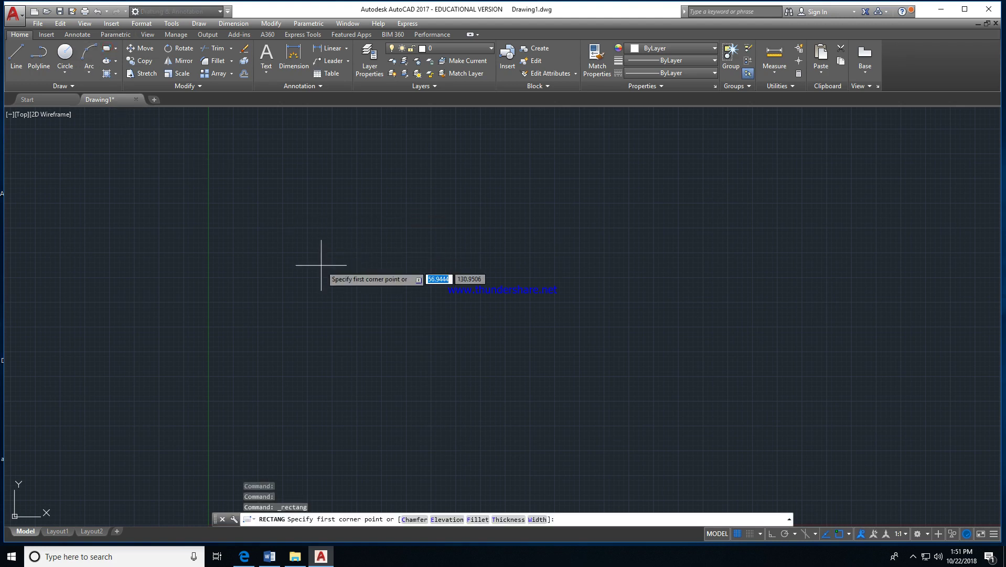
{"action": "type", "text": "0"}
{"action": "key", "text": "Tab"}
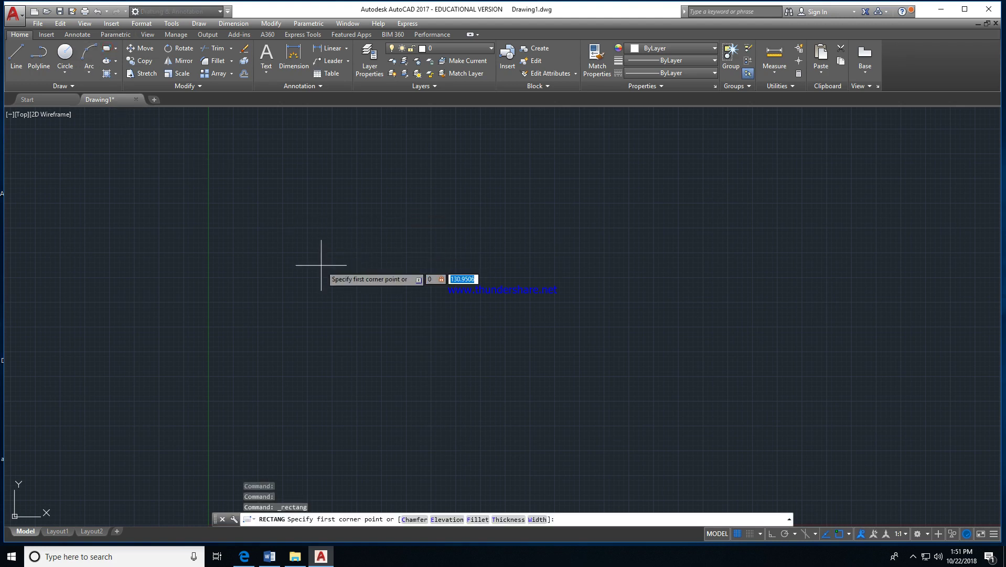
{"action": "type", "text": "0"}
{"action": "key", "text": "Return"}
{"action": "type", "text": "297"}
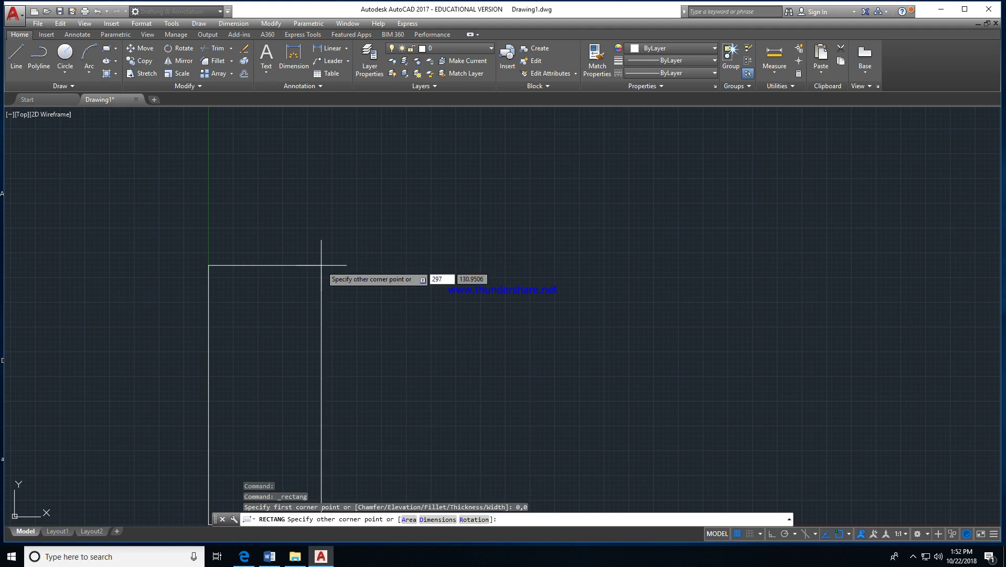
{"action": "key", "text": "Tab"}
{"action": "type", "text": "210"}
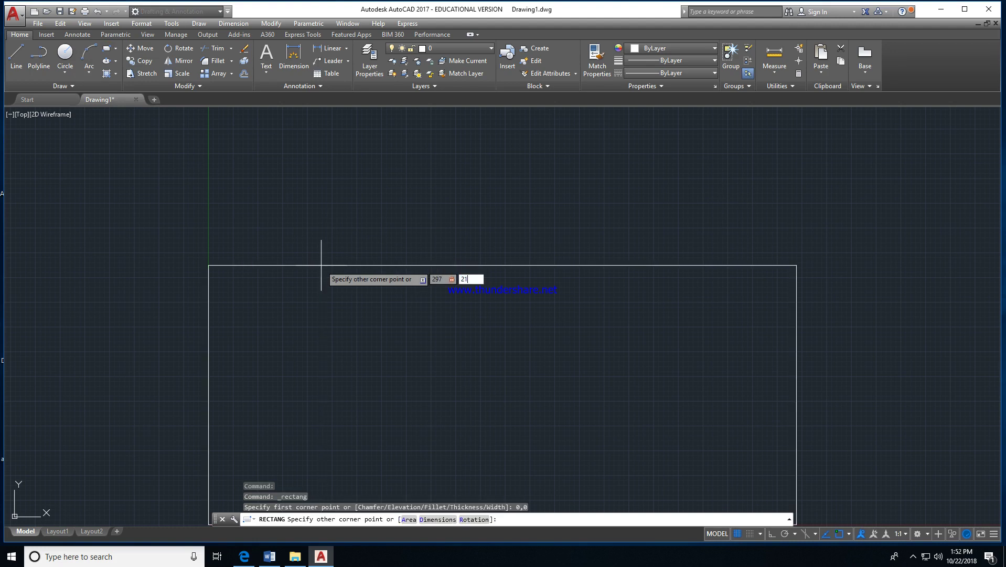
{"action": "key", "text": "Return"}
{"action": "scroll", "coordinate": [320, 270], "scroll_direction": "down", "scroll_amount": 2}
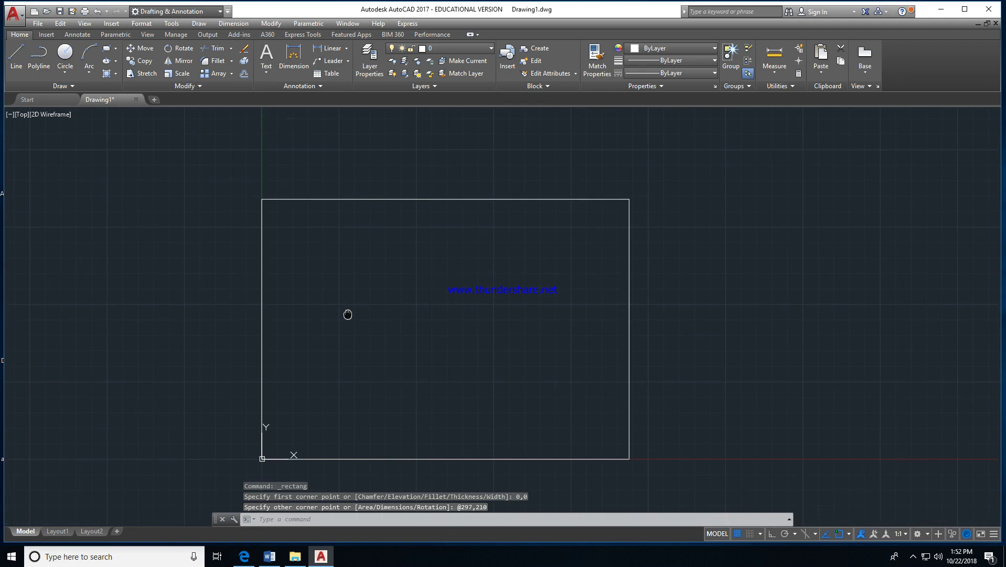
{"action": "key", "text": "Escape"}
{"action": "key", "text": "Escape"}
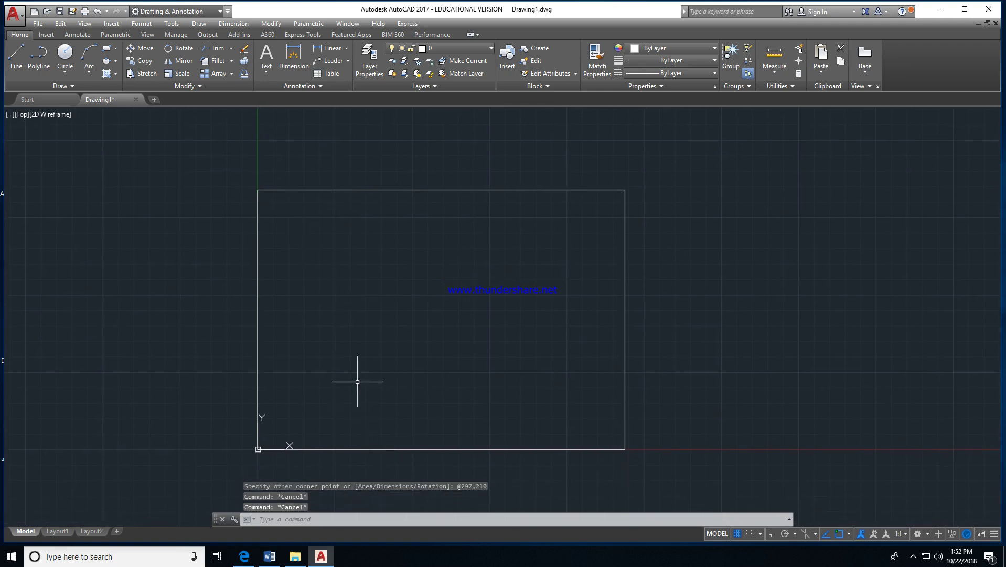
- Offset the sheet rectangle 5 mm inward to make the inner border
{"action": "type", "text": "O"}
{"action": "key", "text": "Return"}
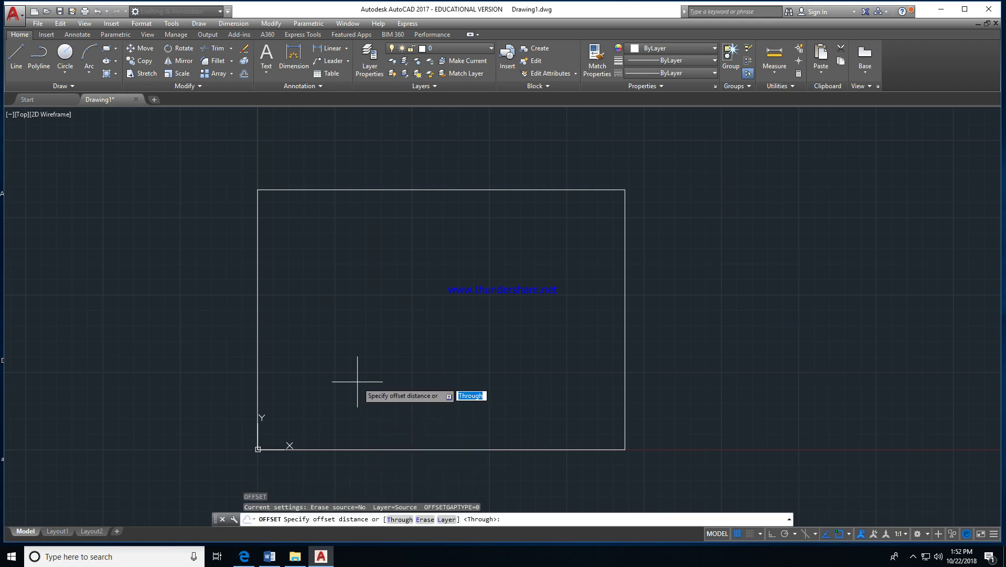
{"action": "type", "text": "5"}
{"action": "key", "text": "Return"}
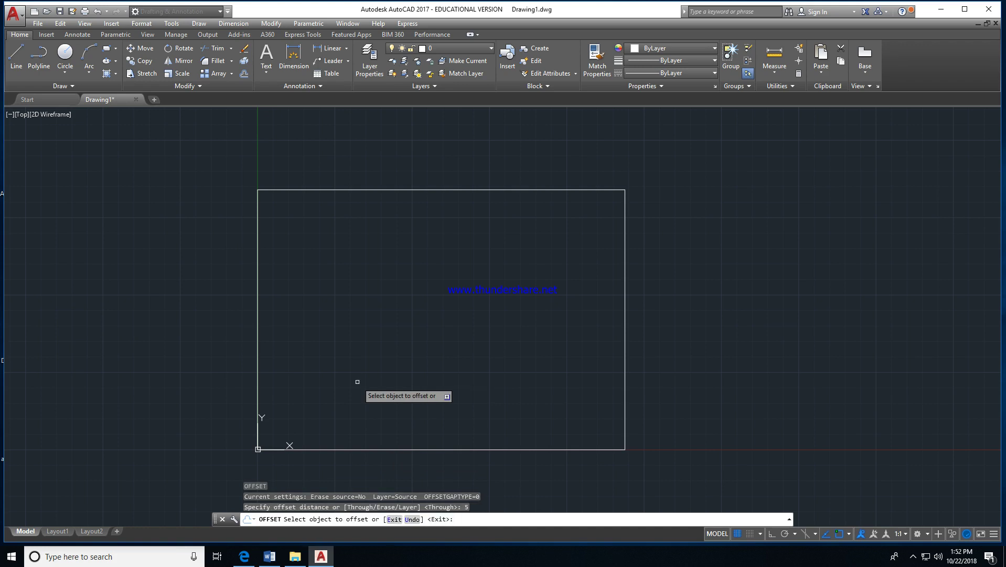
{"action": "left_click", "coordinate": [625, 327]}
{"action": "left_click", "coordinate": [607, 332]}
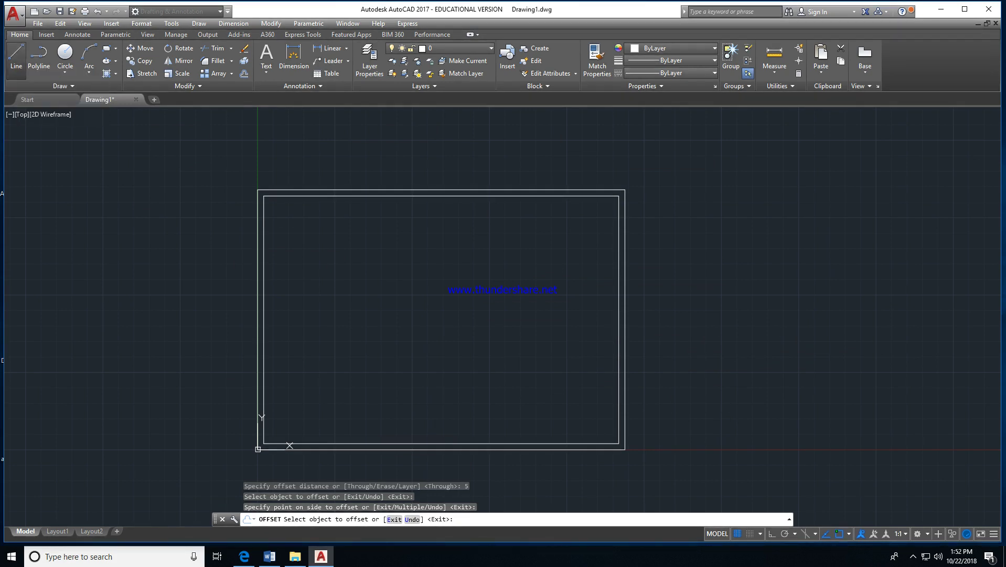
- With Ortho on, draw title block lines from the inner border's lower-right corner: 40 mm up, 100 mm left and 40 mm down
{"action": "left_click", "coordinate": [16, 56]}
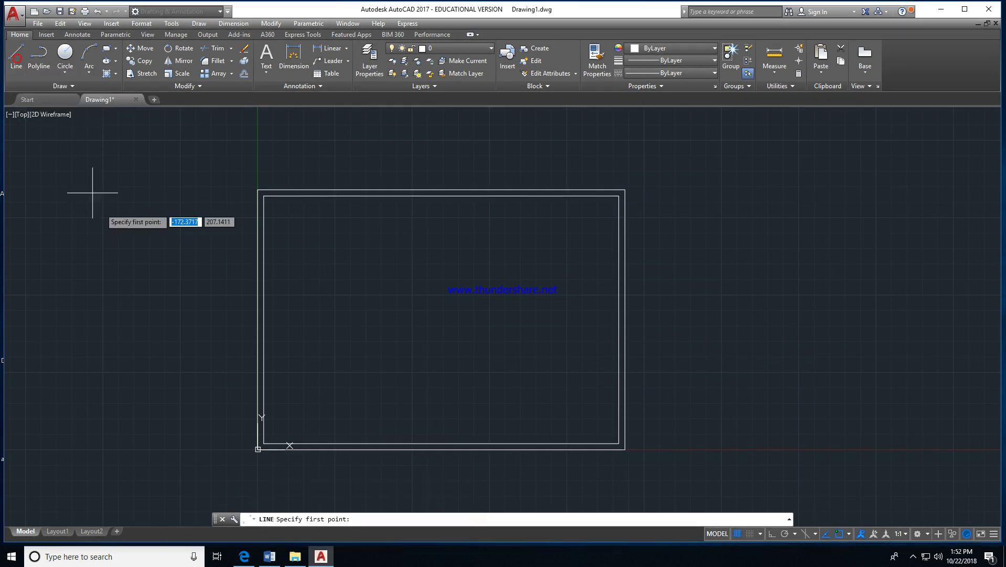
{"action": "left_click", "coordinate": [617, 443]}
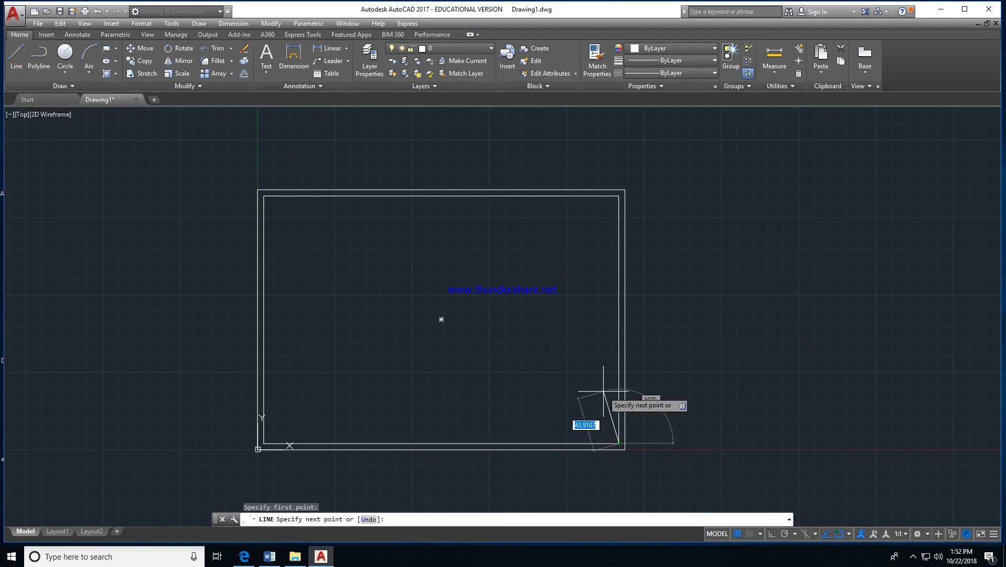
{"action": "key", "text": "F8"}
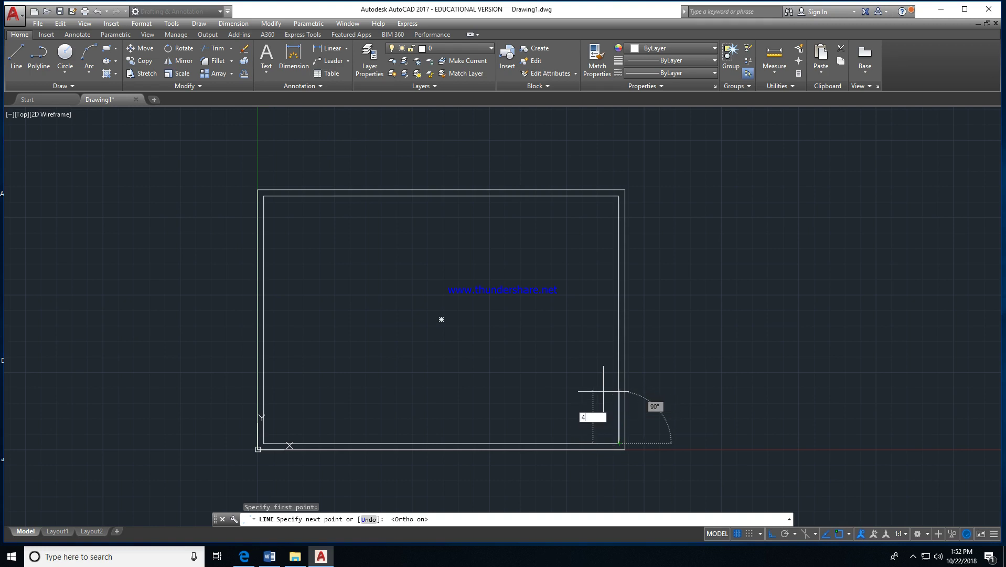
{"action": "type", "text": "40"}
{"action": "key", "text": "Return"}
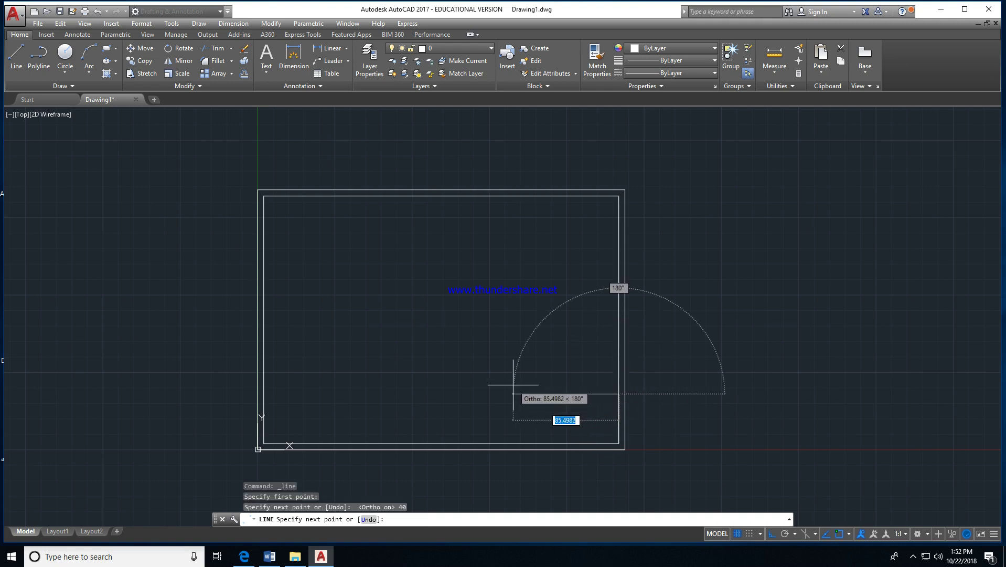
{"action": "type", "text": "100"}
{"action": "key", "text": "Return"}
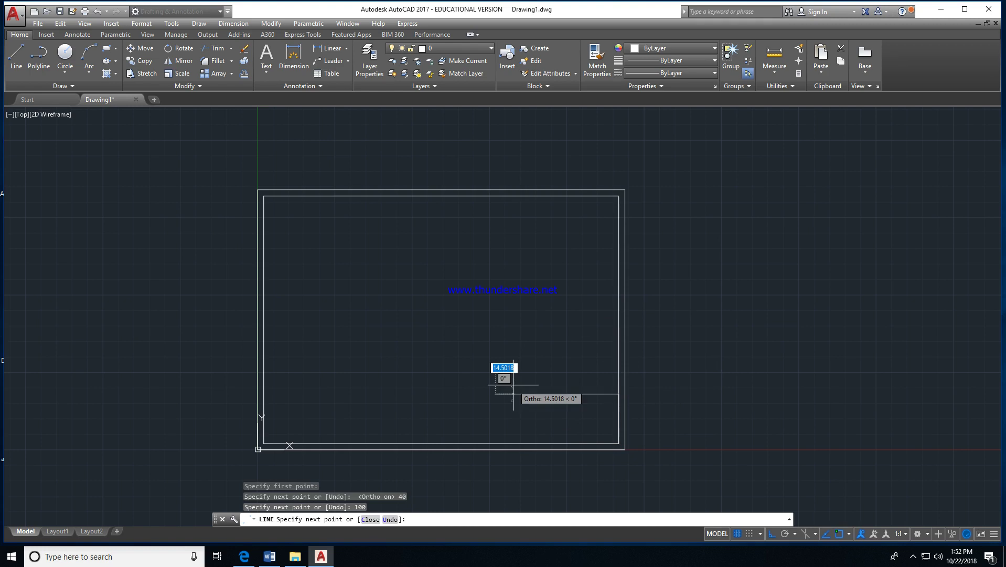
{"action": "type", "text": "40"}
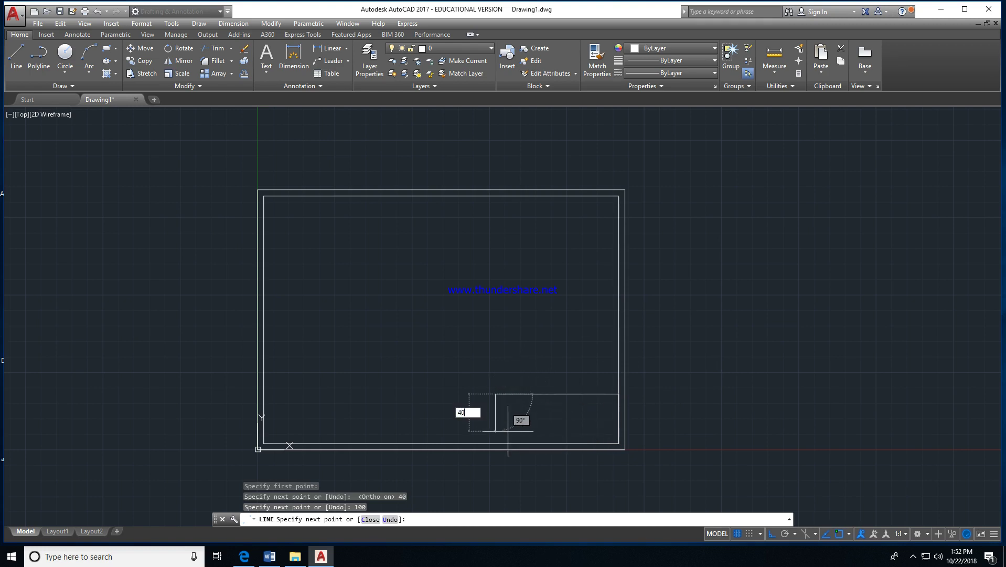
{"action": "key", "text": "Return"}
{"action": "key", "text": "Return"}
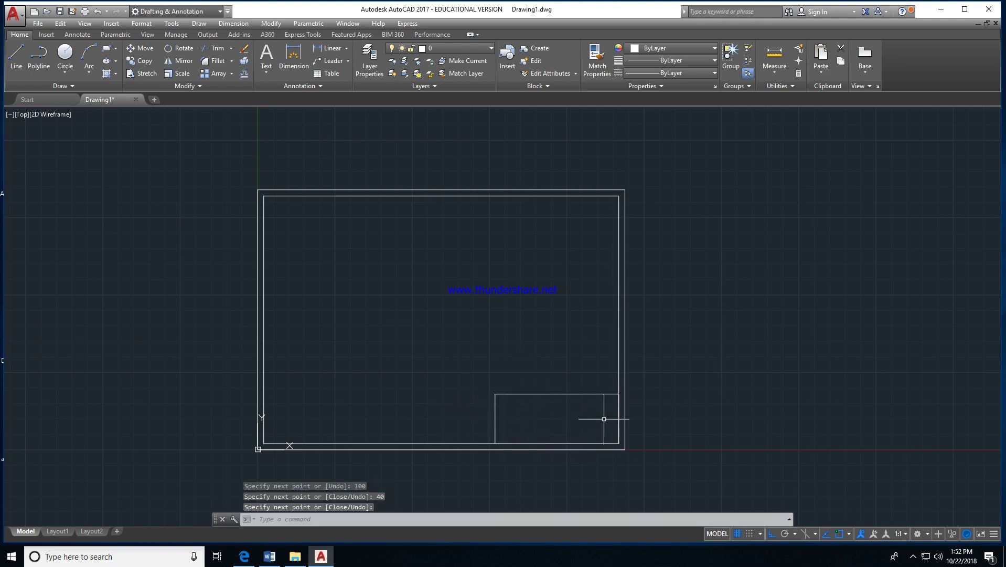
- Delete the title block's 40 mm vertical line that overlaps the right side of the inner border
{"action": "left_click", "coordinate": [620, 414]}
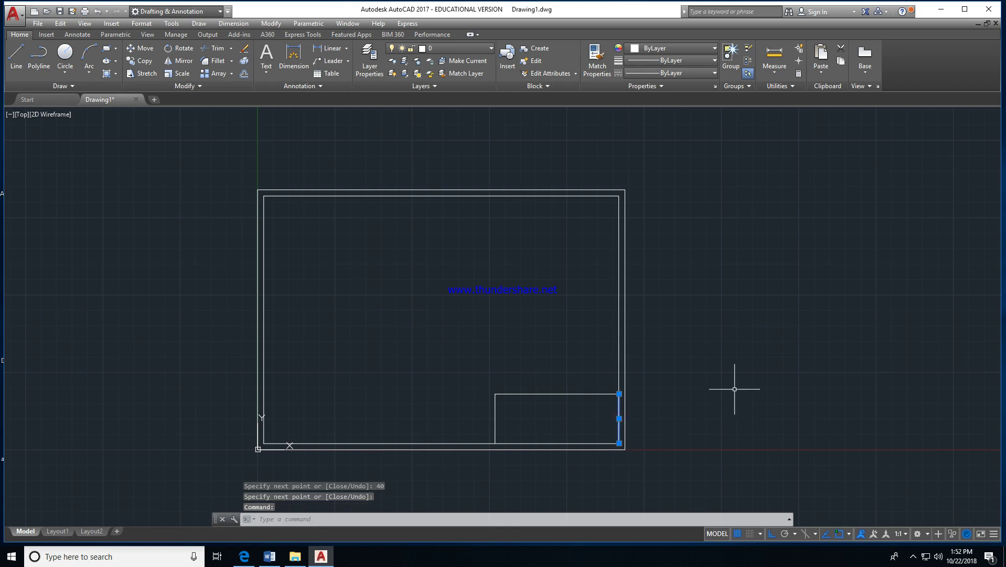
{"action": "key", "text": "Delete"}
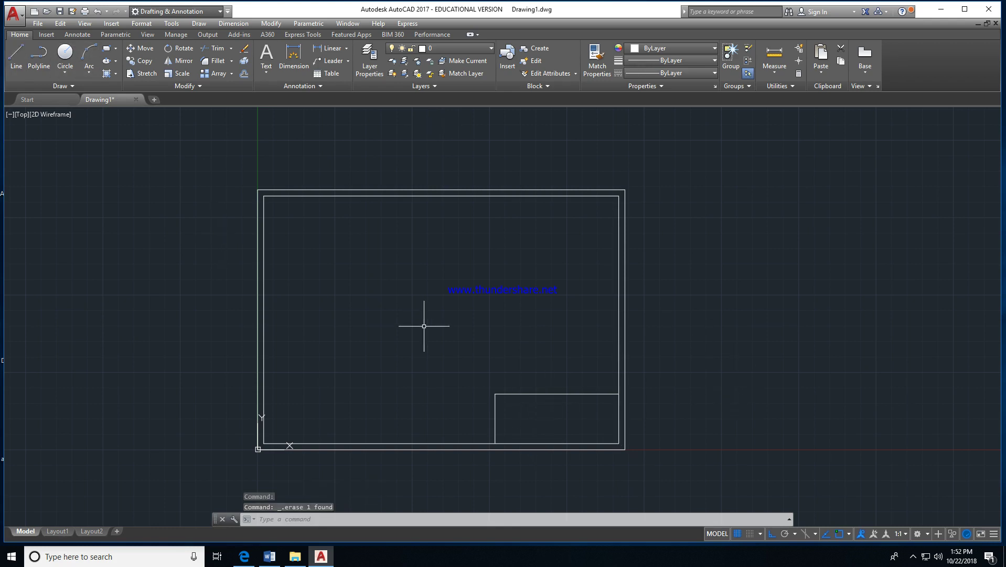
{"action": "key", "text": "Escape"}
{"action": "key", "text": "Escape"}
- Offset the title block's top line downward three times at 10 mm spacing to divide the block into four rows
{"action": "type", "text": "o"}
{"action": "key", "text": "Return"}
{"action": "type", "text": "1"}
{"action": "key", "text": "Return"}
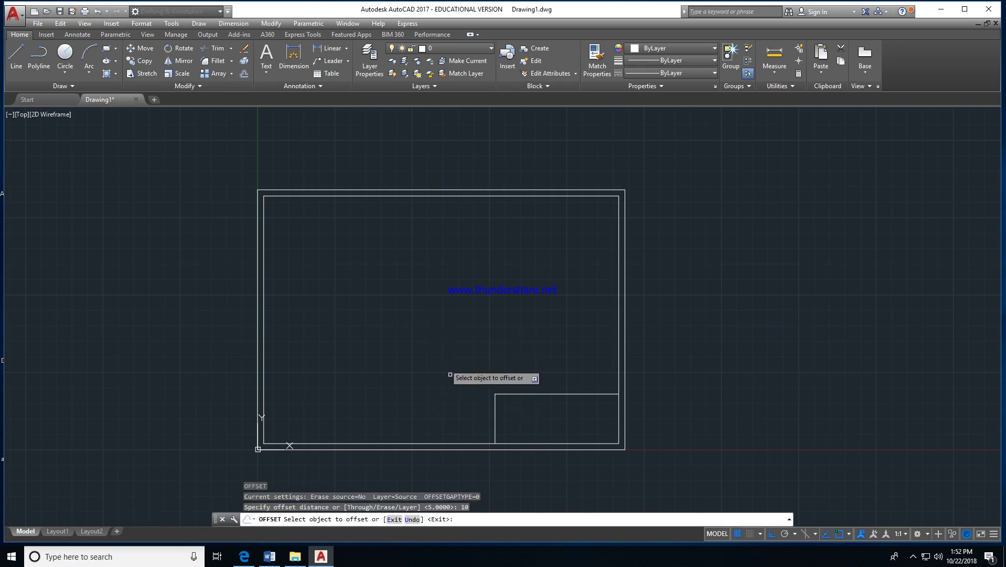
{"action": "left_click", "coordinate": [502, 393]}
{"action": "left_click", "coordinate": [531, 406]}
{"action": "left_click", "coordinate": [538, 418]}
{"action": "left_click", "coordinate": [538, 419]}
{"action": "left_click", "coordinate": [538, 426]}
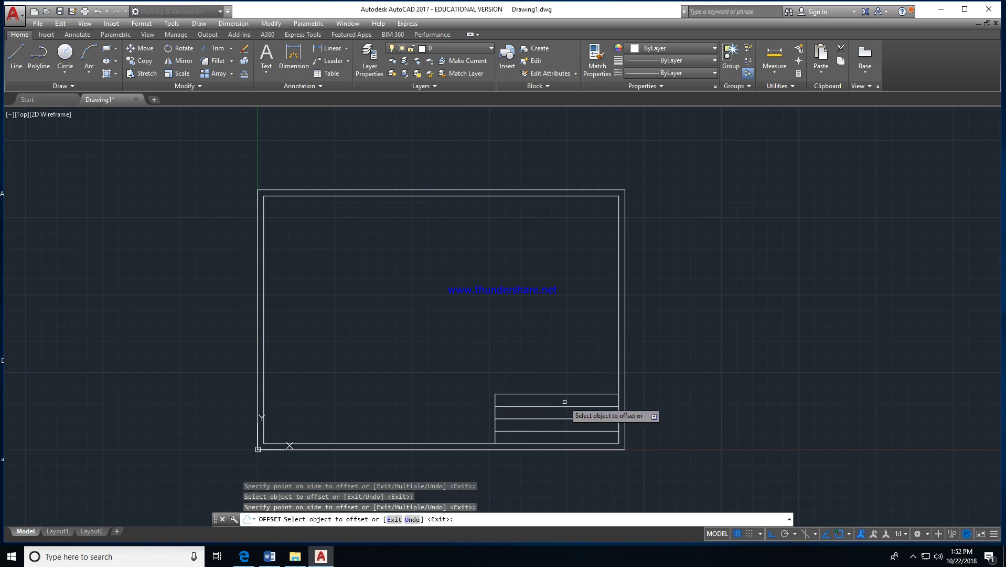
{"action": "key", "text": "Escape"}
{"action": "key", "text": "Escape"}
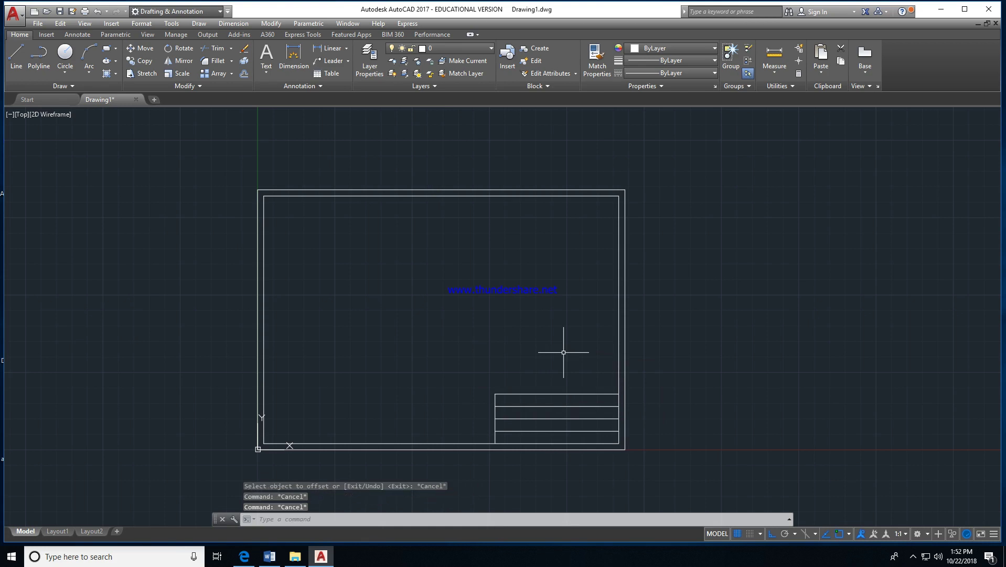
- Offset the title block's left edge 60 mm to the right to divide the rows into two columns
{"action": "type", "text": "o"}
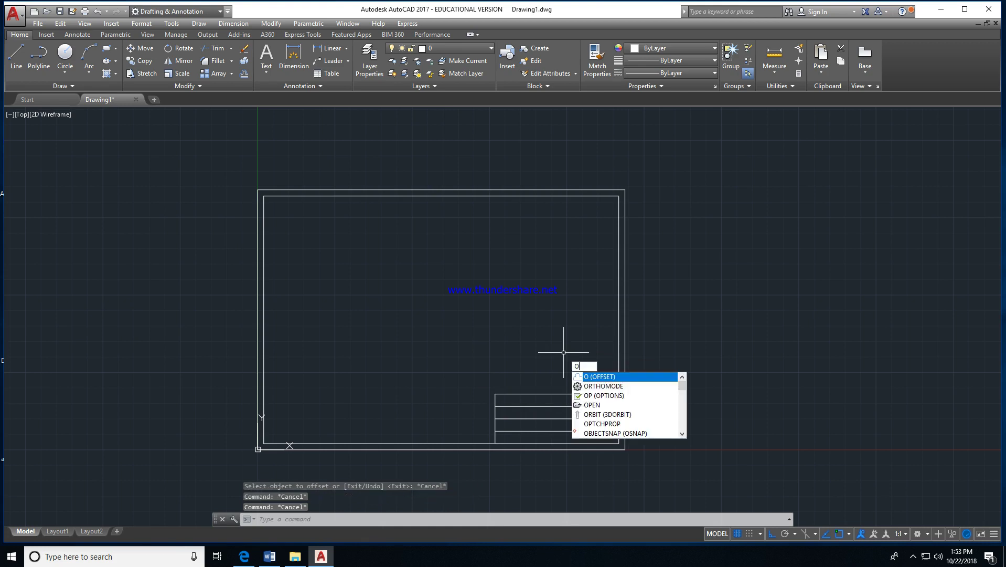
{"action": "key", "text": "Return"}
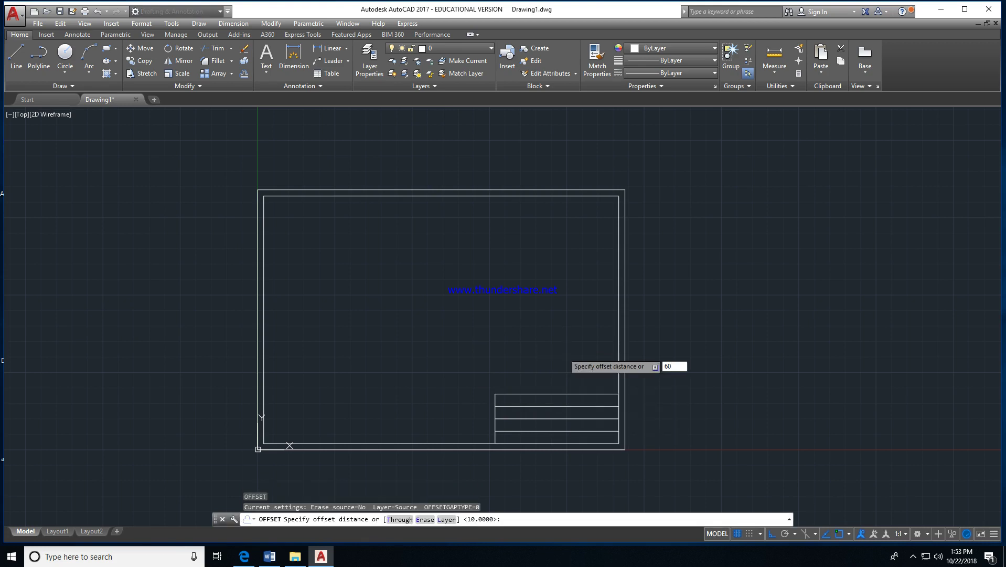
{"action": "type", "text": "60"}
{"action": "key", "text": "Return"}
{"action": "left_click", "coordinate": [496, 403]}
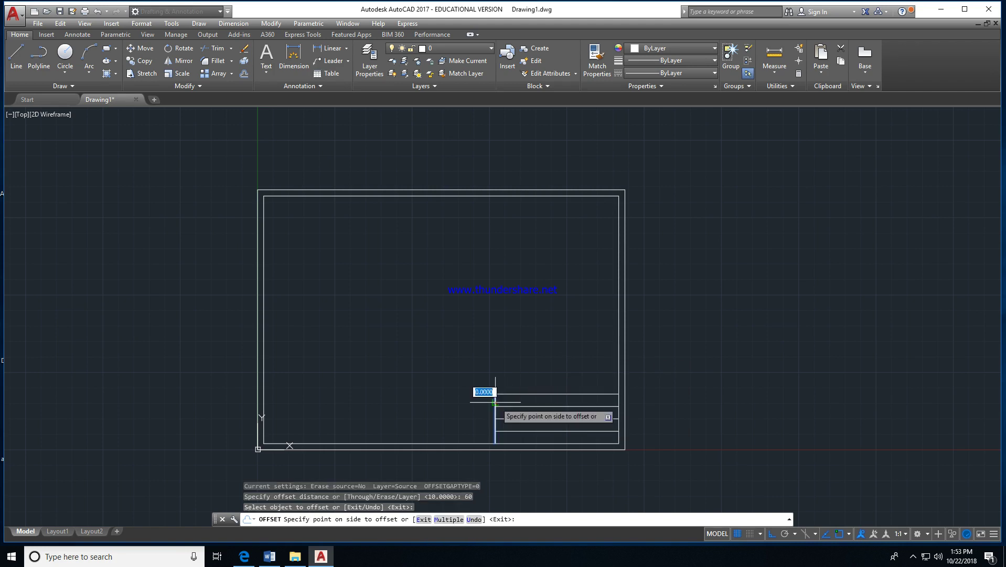
{"action": "left_click", "coordinate": [578, 404]}
{"action": "scroll", "coordinate": [549, 399], "scroll_direction": "up", "scroll_amount": 4}
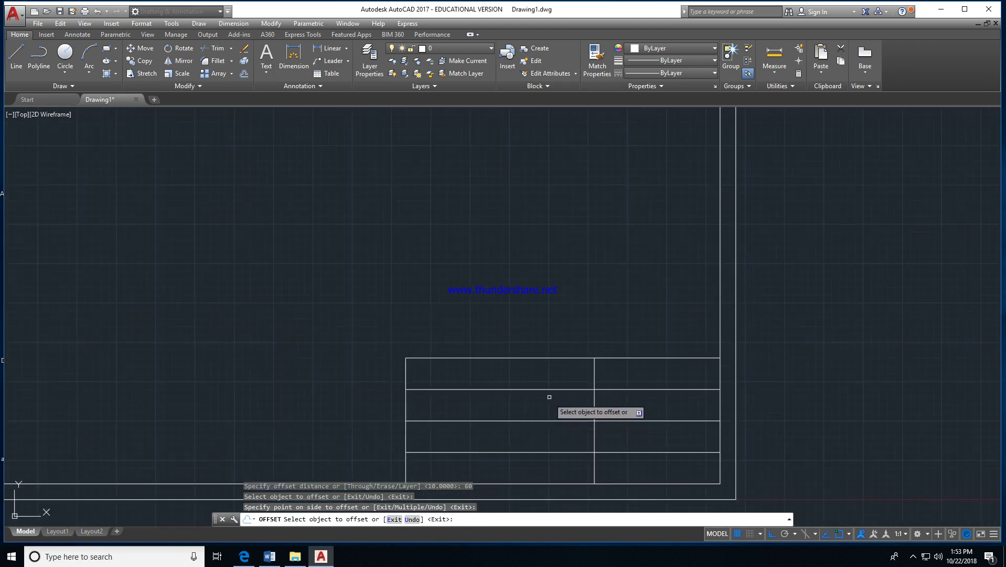
{"action": "middle_click_drag", "start_coordinate": [550, 397], "coordinate": [551, 271]}
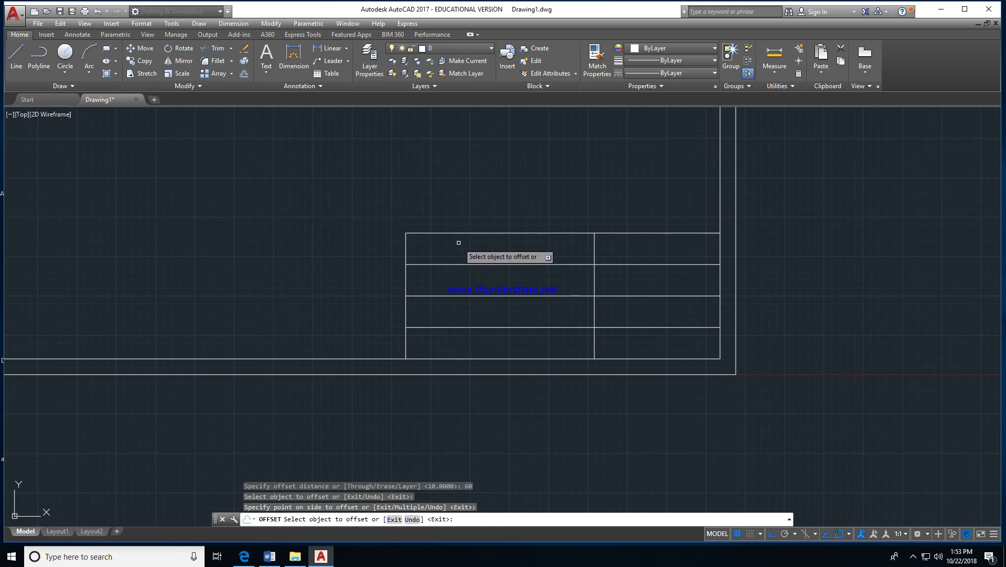
{"action": "key", "text": "Escape"}
{"action": "key", "text": "Escape"}
{"action": "key", "text": "Escape"}
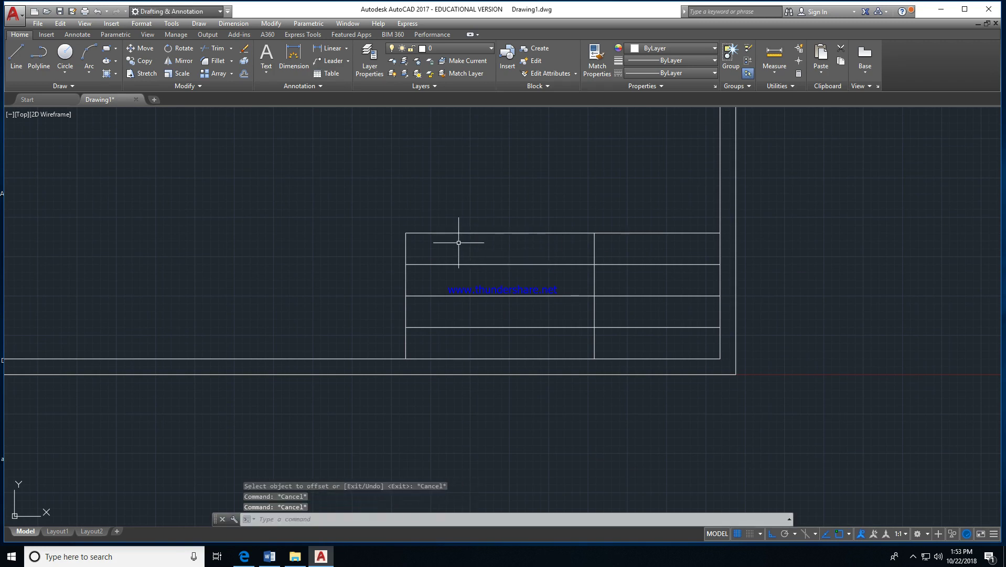
- Add single-line text reading TITLE: in the title block's upper-left cell, with height 3 and no rotation
{"action": "type", "text": "TEXT"}
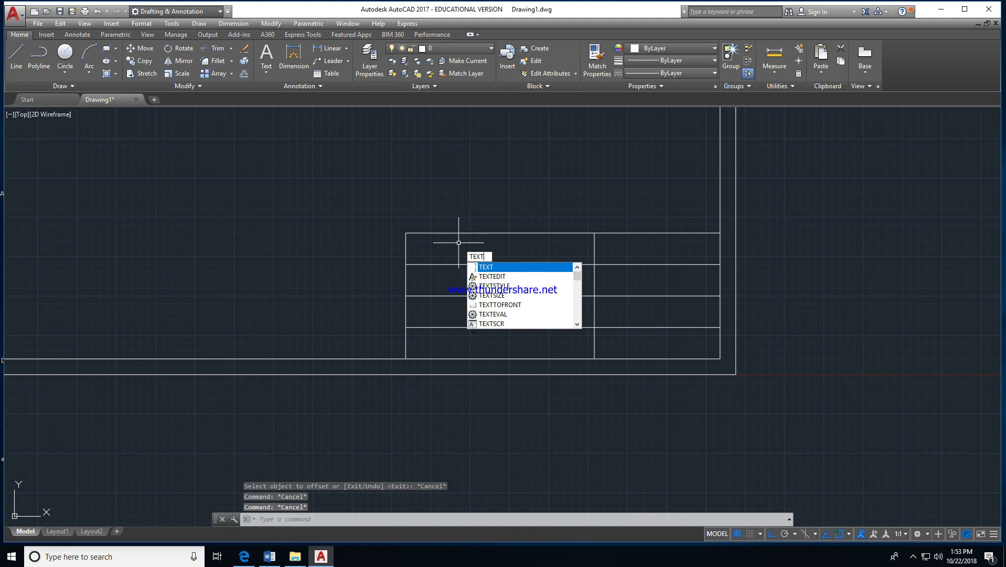
{"action": "key", "text": "Return"}
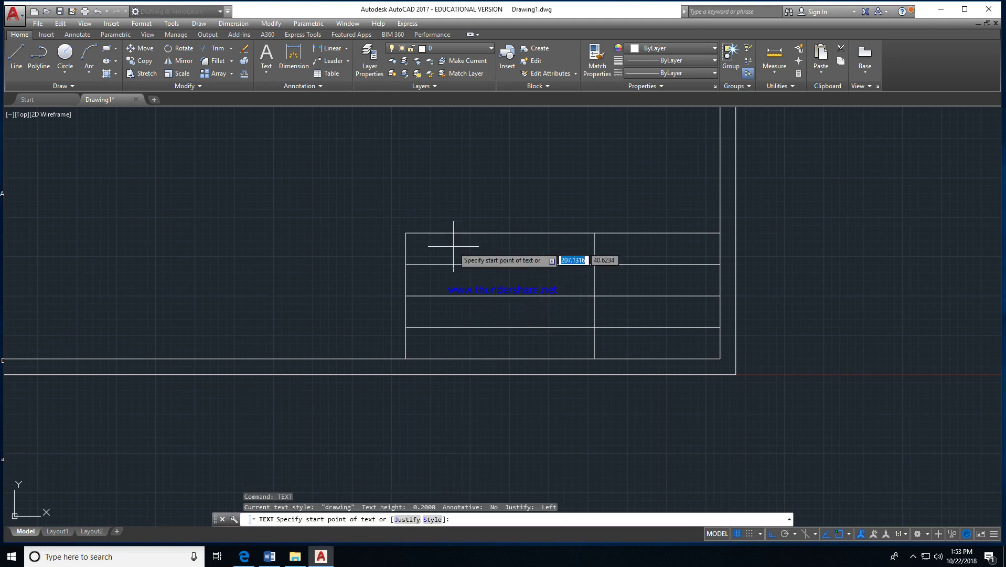
{"action": "scroll", "coordinate": [455, 244], "scroll_direction": "up", "scroll_amount": 2}
{"action": "left_click", "coordinate": [406, 233]}
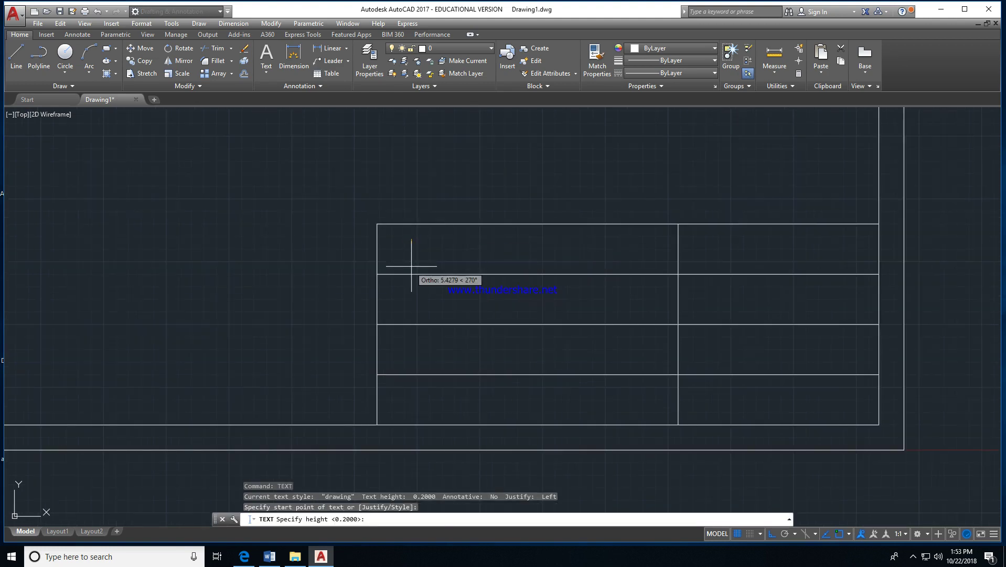
{"action": "type", "text": "3"}
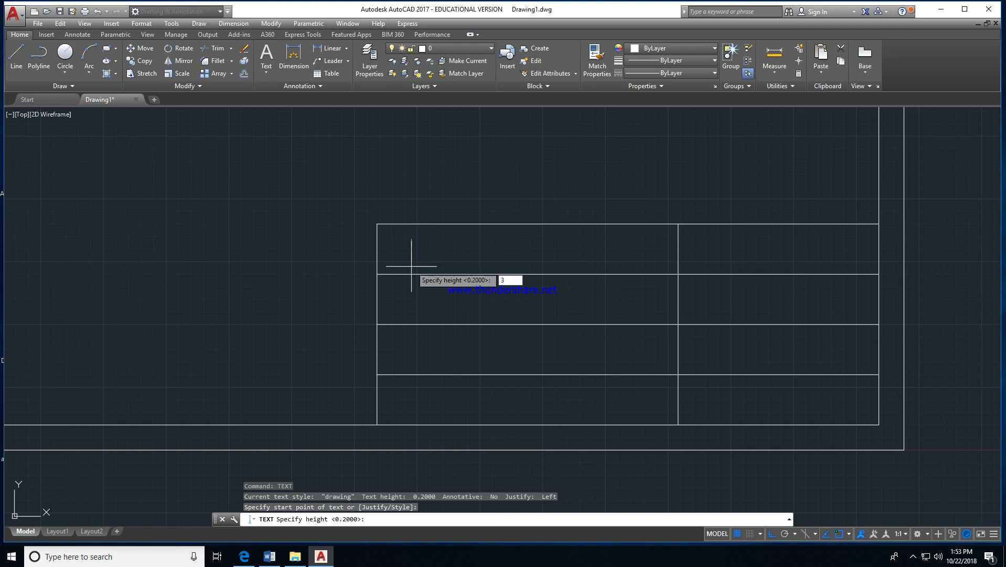
{"action": "key", "text": "Return"}
{"action": "key", "text": "Return"}
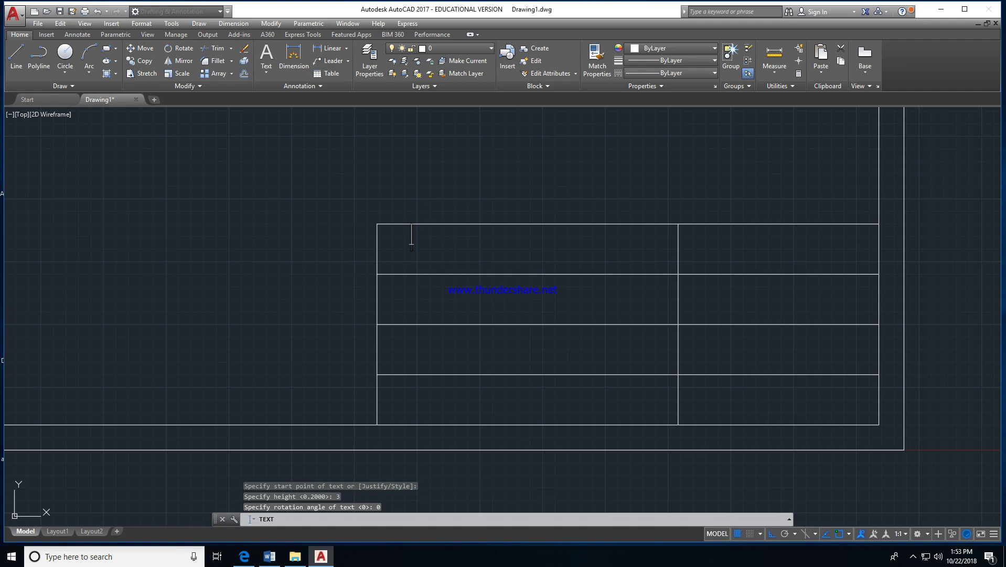
{"action": "type", "text": "T"}
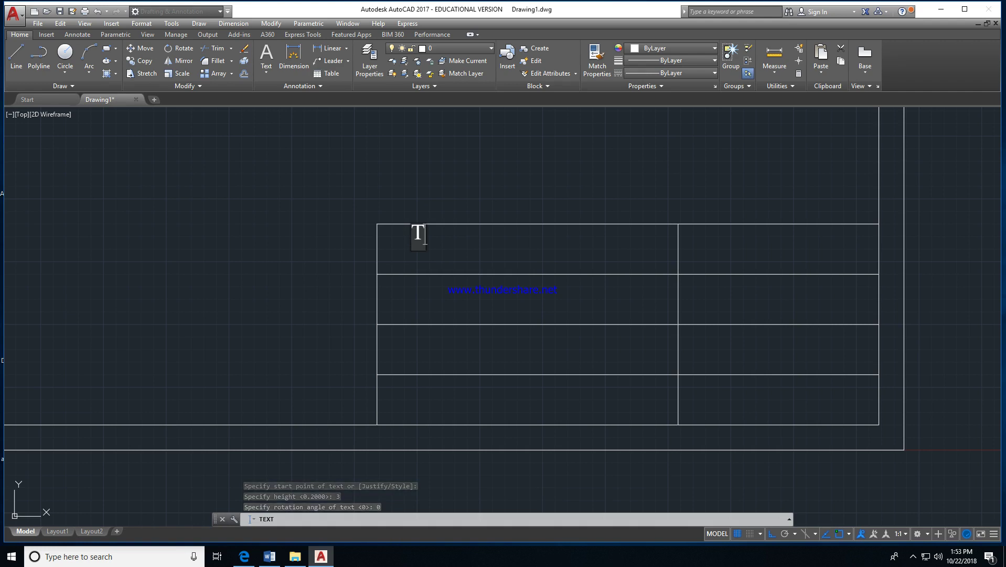
{"action": "type", "text": "IT"}
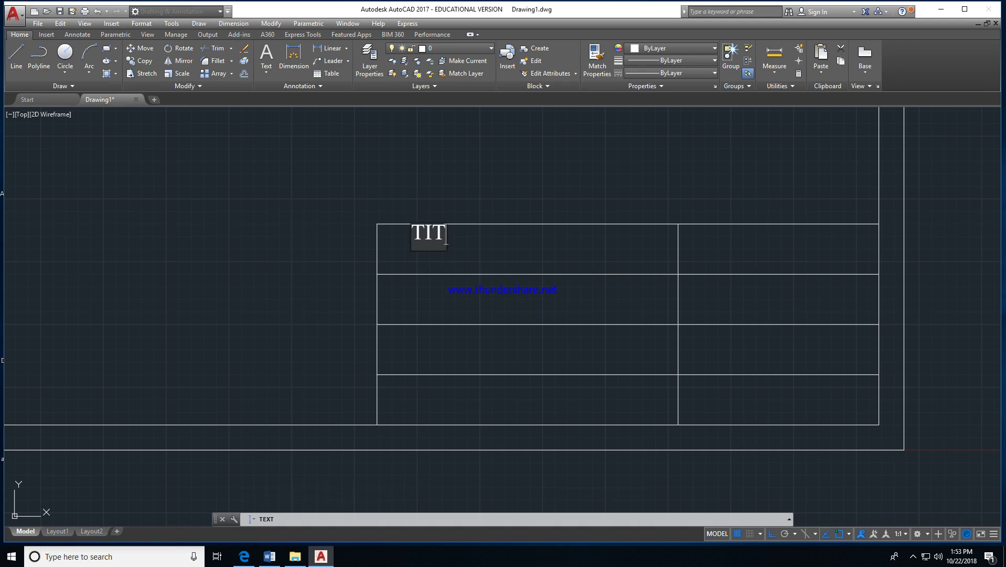
{"action": "type", "text": "LE:"}
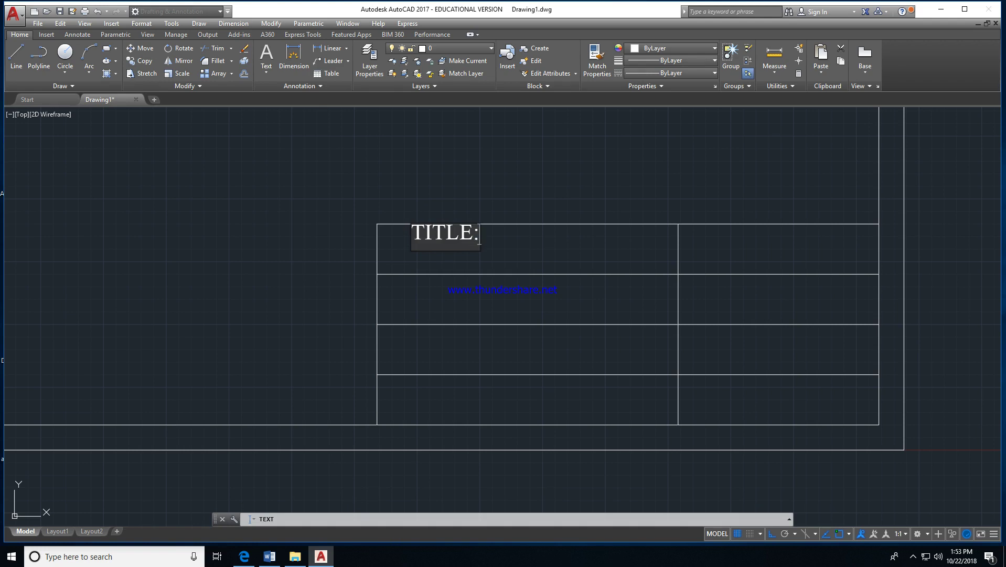
{"action": "key", "text": "Return"}
{"action": "key", "text": "Return"}
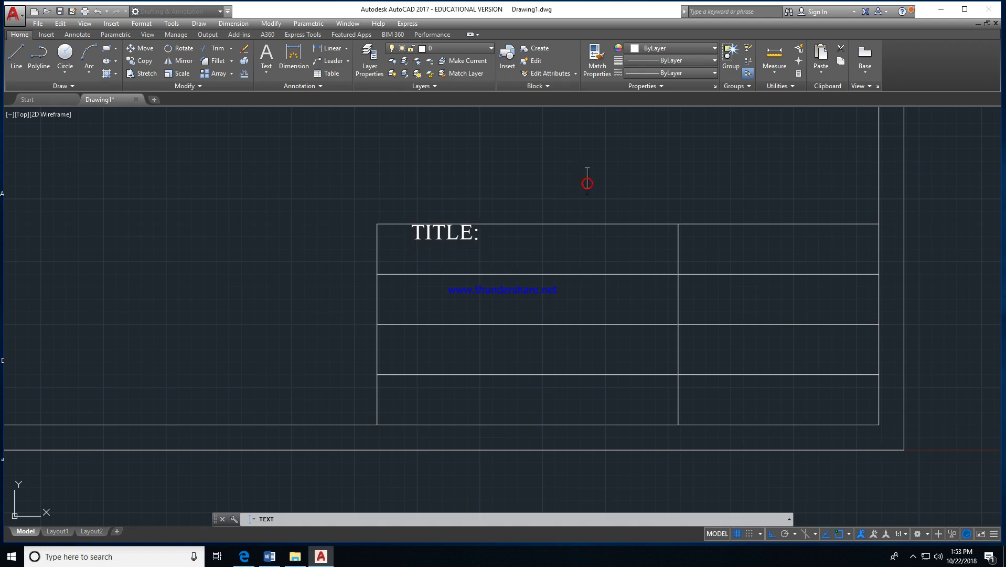
{"action": "key", "text": "Escape"}
- With Ortho off, move the TITLE: text down and to the left so it sits inside the upper-left cell
{"action": "left_click", "coordinate": [467, 227]}
{"action": "right_click", "coordinate": [467, 228]}
{"action": "left_click", "coordinate": [463, 228]}
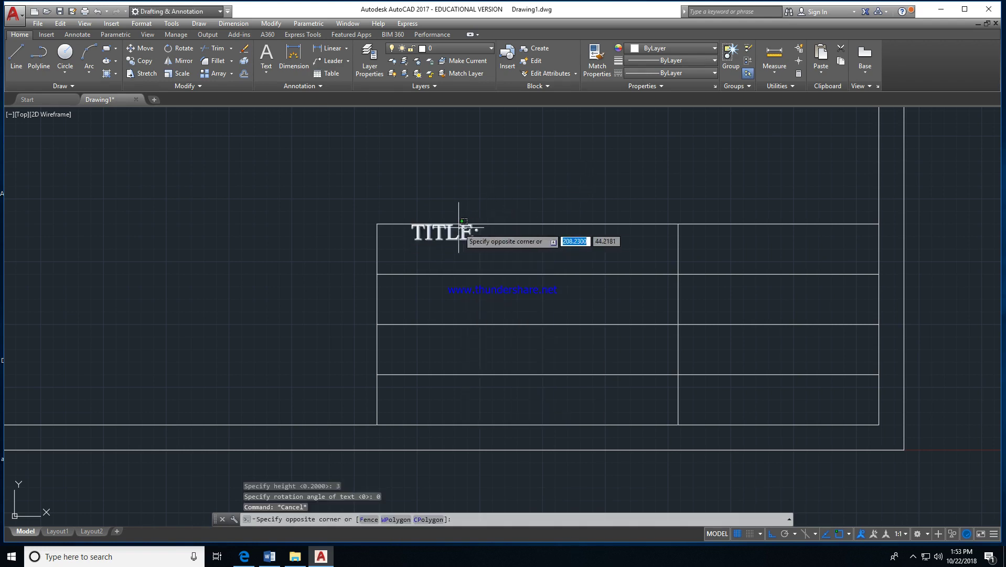
{"action": "left_click", "coordinate": [463, 228]}
{"action": "right_click", "coordinate": [457, 229]}
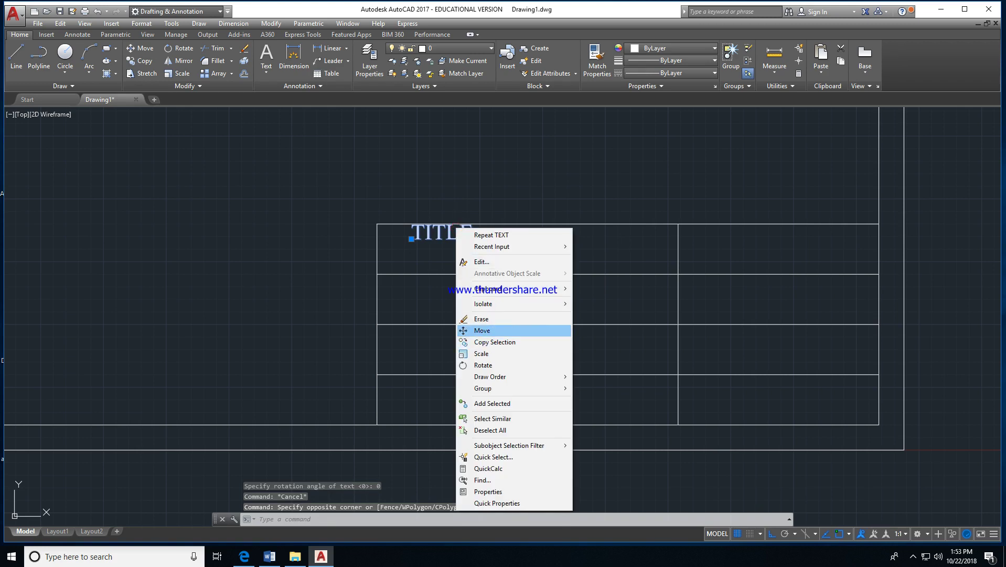
{"action": "left_click", "coordinate": [482, 330]}
{"action": "left_click", "coordinate": [496, 258]}
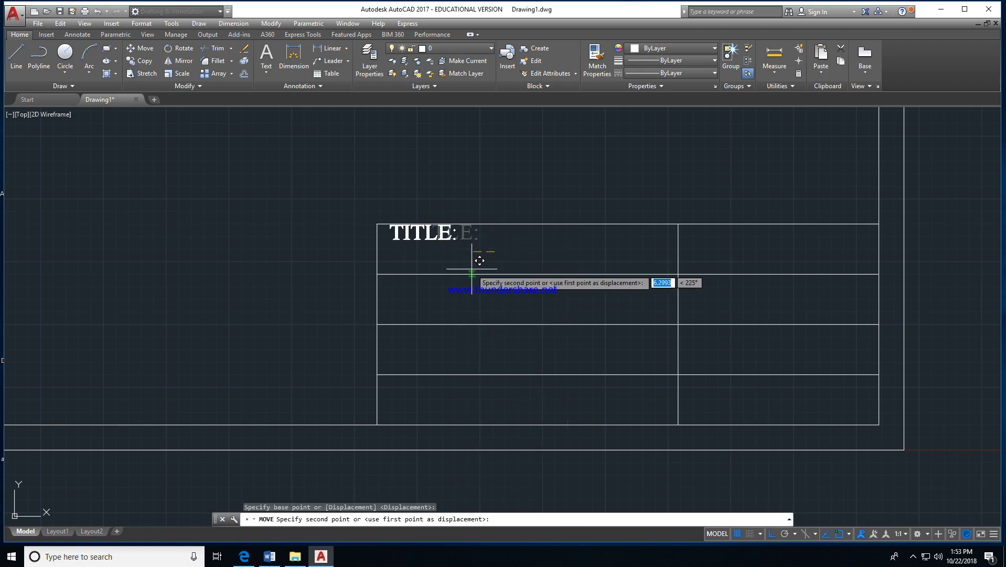
{"action": "key", "text": "F8"}
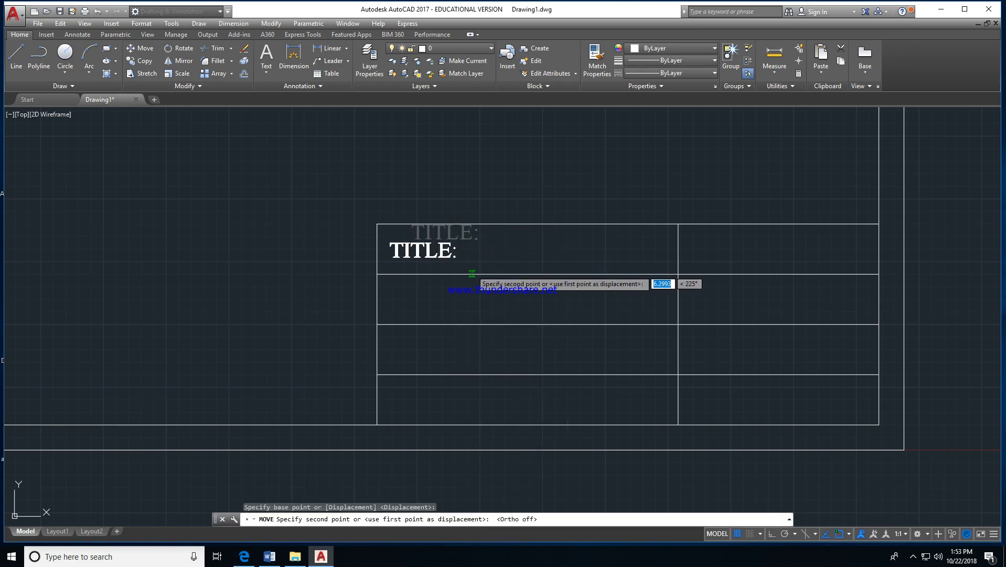
{"action": "left_click", "coordinate": [472, 269]}
{"action": "key", "text": "Escape"}
{"action": "key", "text": "Escape"}
- Place the moved TITLE: text near the lower-left corner of the title block's upper-left cell
{"action": "left_click", "coordinate": [450, 259]}
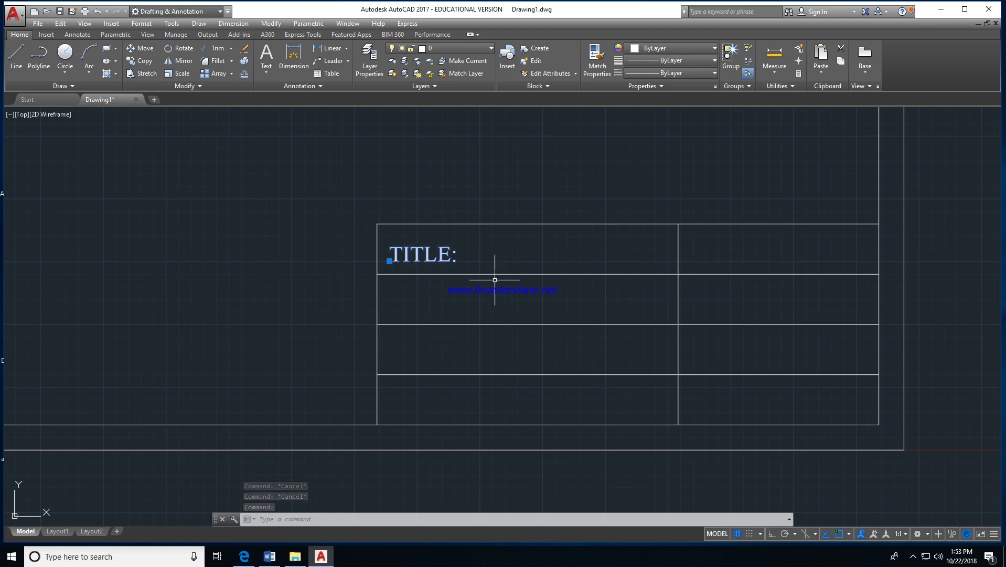
{"action": "key", "text": "Escape"}
{"action": "key", "text": "Escape"}
{"action": "left_click", "coordinate": [440, 255]}
{"action": "key", "text": "Escape"}
- Copy the TITLE: text into the three lower rows of the left column, using the title block's upper-left corner as base point
{"action": "left_click", "coordinate": [428, 257]}
{"action": "right_click", "coordinate": [428, 256]}
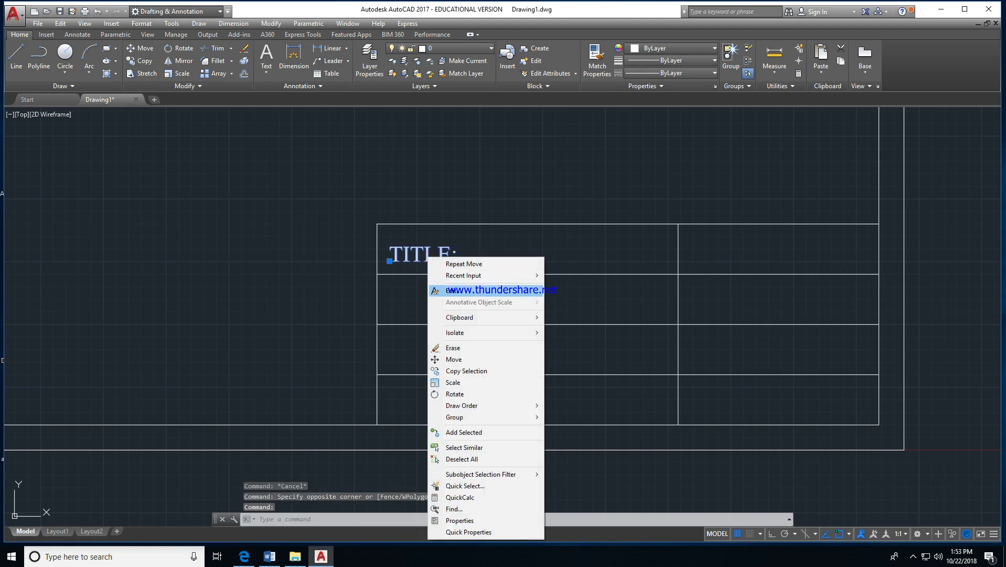
{"action": "left_click", "coordinate": [466, 370]}
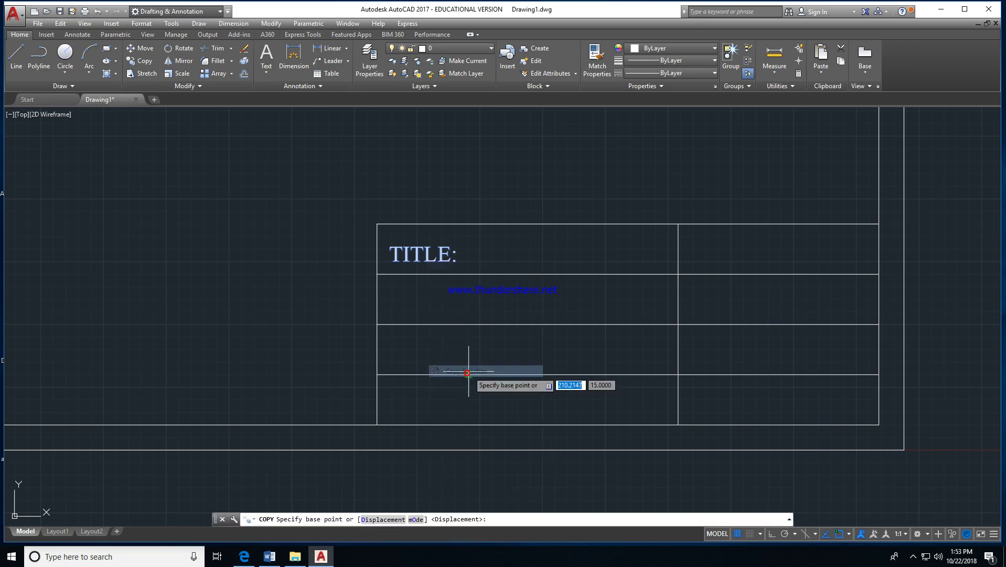
{"action": "left_click", "coordinate": [378, 224]}
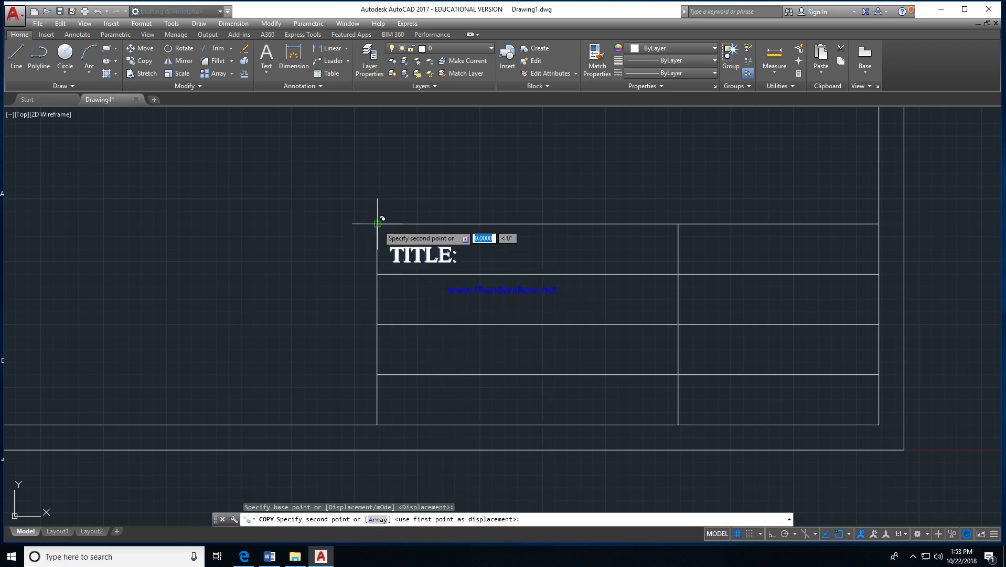
{"action": "left_click", "coordinate": [378, 273]}
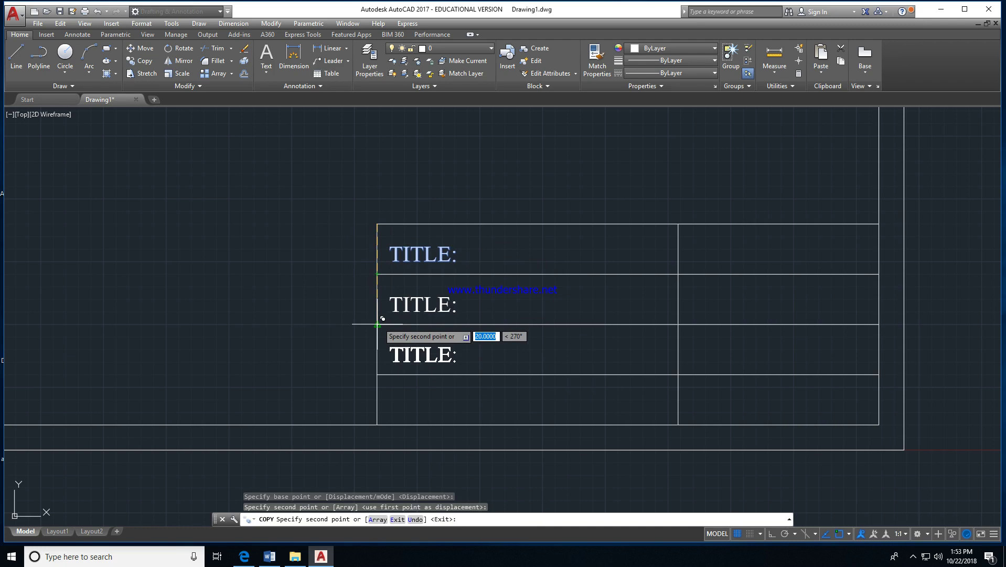
{"action": "left_click", "coordinate": [378, 324]}
{"action": "left_click", "coordinate": [378, 374]}
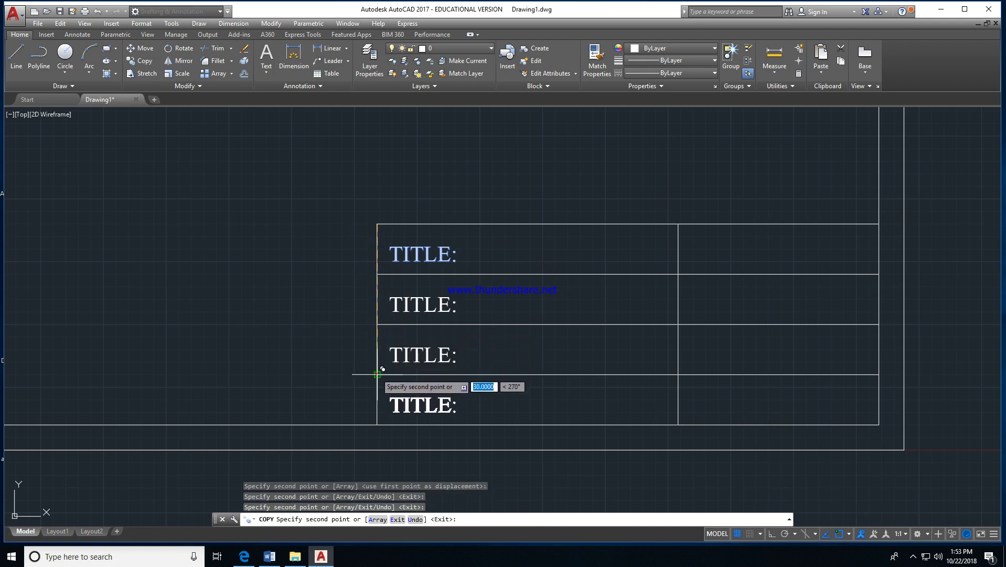
- Place further copies of the TITLE: text in the top three rows of the right column
{"action": "left_click", "coordinate": [679, 223]}
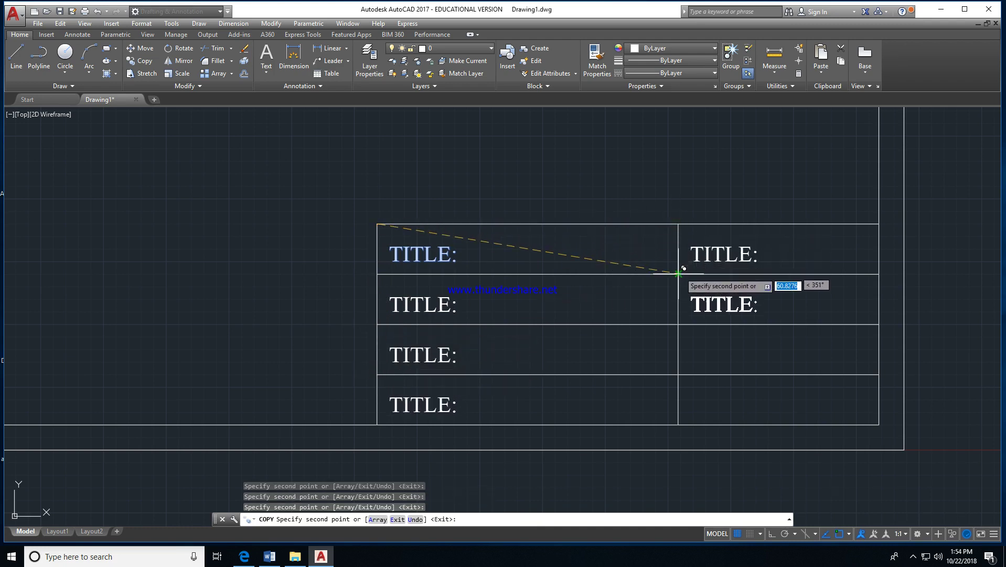
{"action": "left_click", "coordinate": [679, 273]}
{"action": "left_click", "coordinate": [679, 323]}
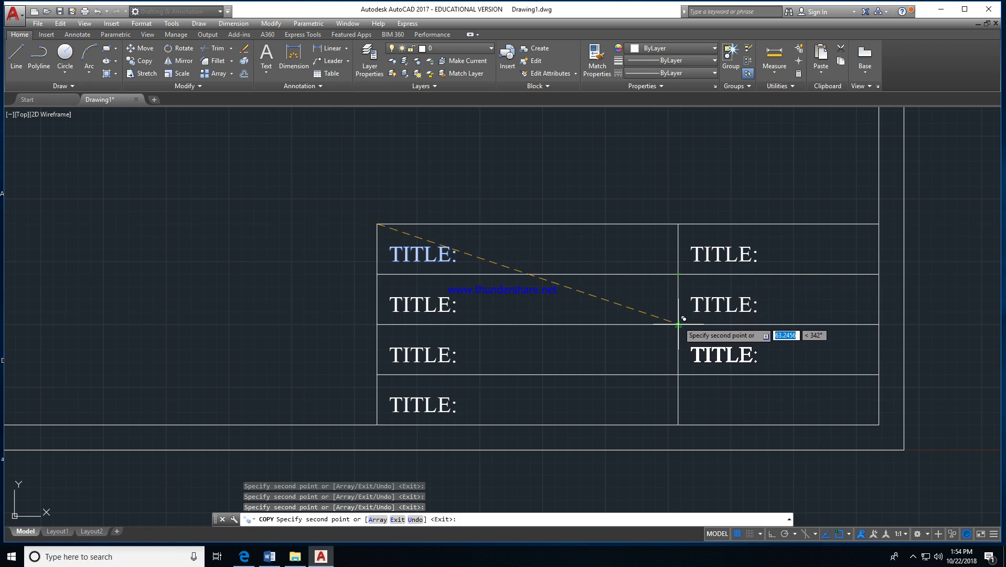
{"action": "key", "text": "Escape"}
{"action": "middle_click_drag", "start_coordinate": [616, 171], "coordinate": [530, 129]}
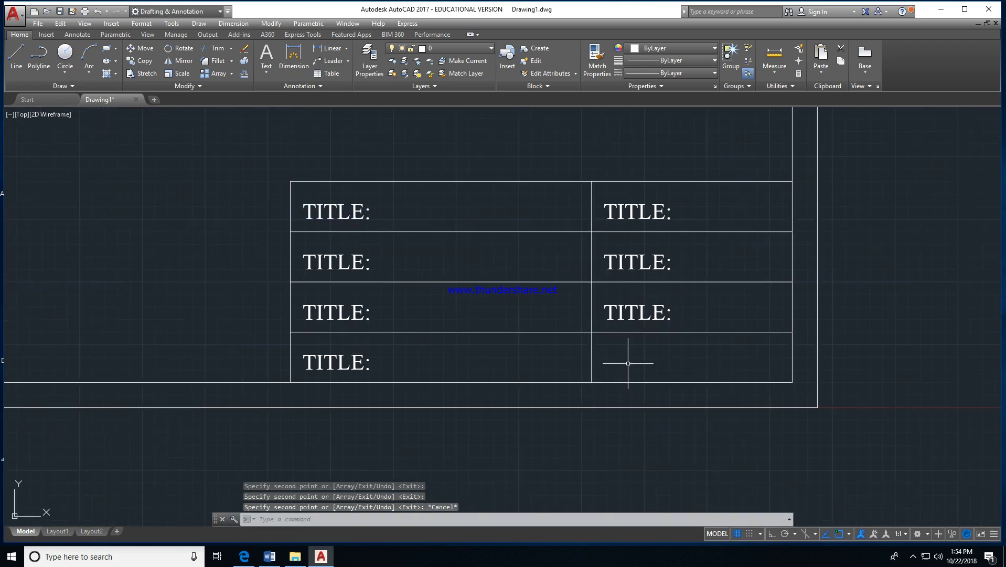
{"action": "key", "text": "Escape"}
{"action": "key", "text": "Escape"}
{"action": "key", "text": "Escape"}
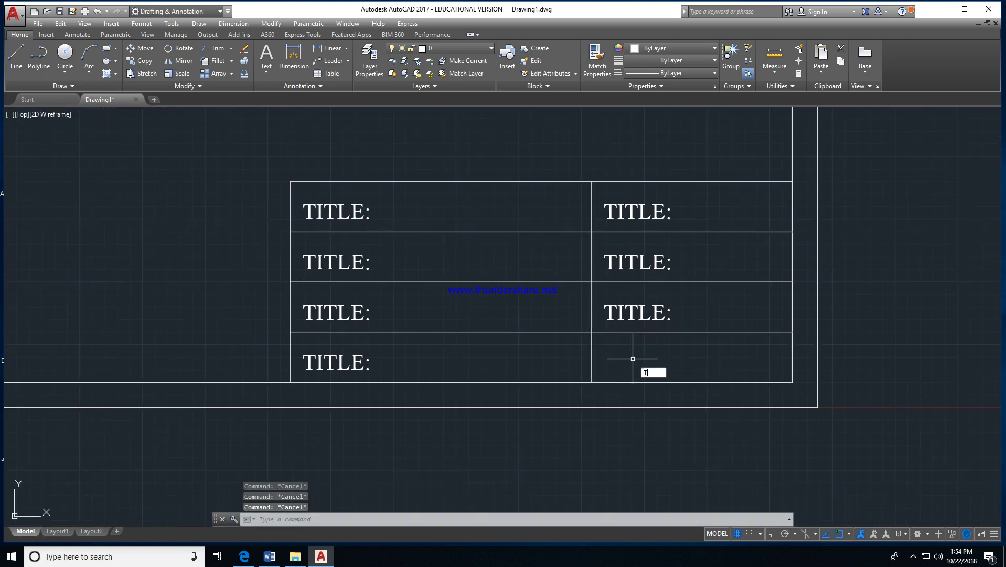
- Trim the vertical divider out of the title block's bottom row so that row becomes one full-width cell
{"action": "type", "text": "TR"}
{"action": "key", "text": "Return"}
{"action": "key", "text": "Return"}
{"action": "left_click", "coordinate": [591, 361]}
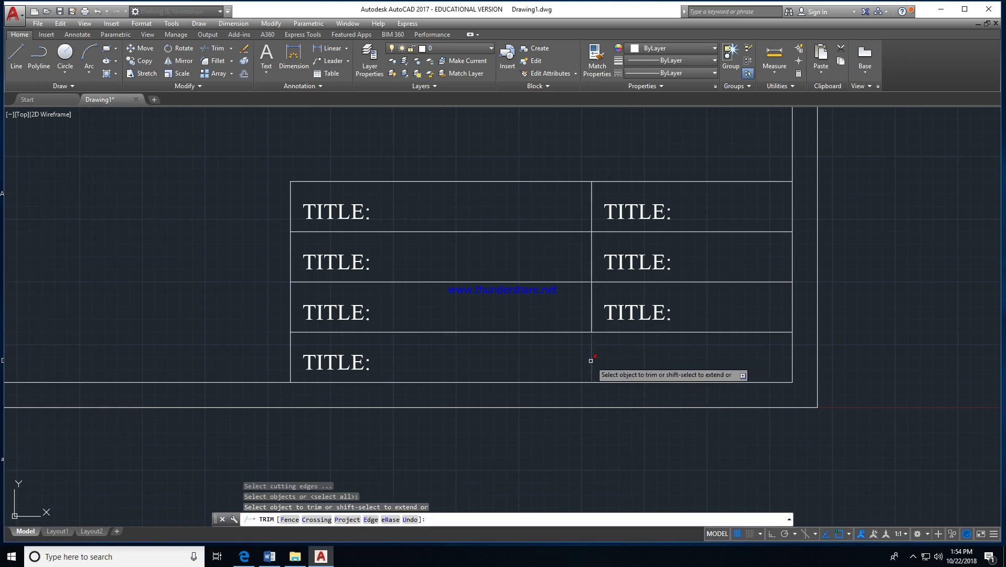
{"action": "key", "text": "Escape"}
{"action": "key", "text": "Escape"}
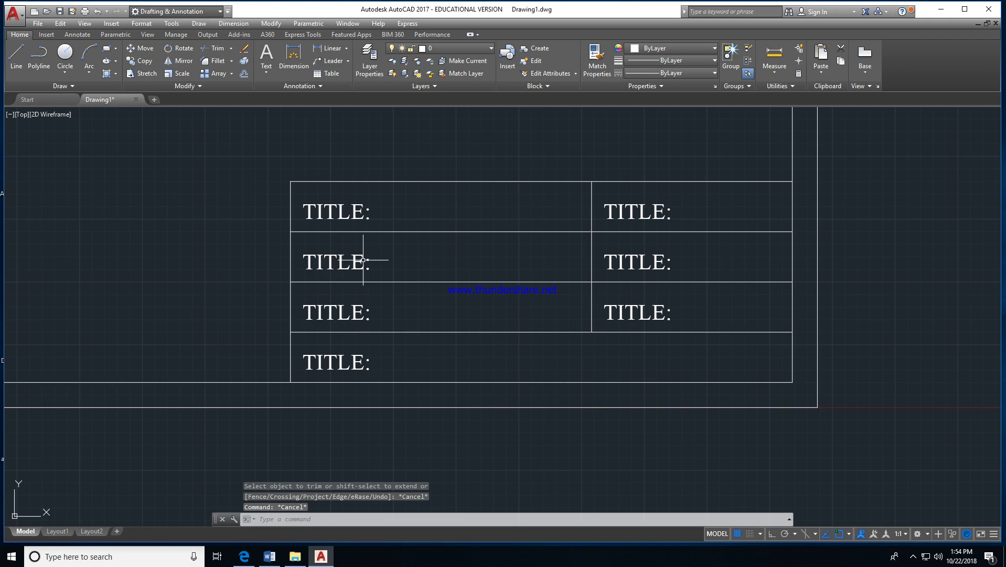
- Change the label in the left column's second row to NAME:
{"action": "double_click", "coordinate": [362, 260]}
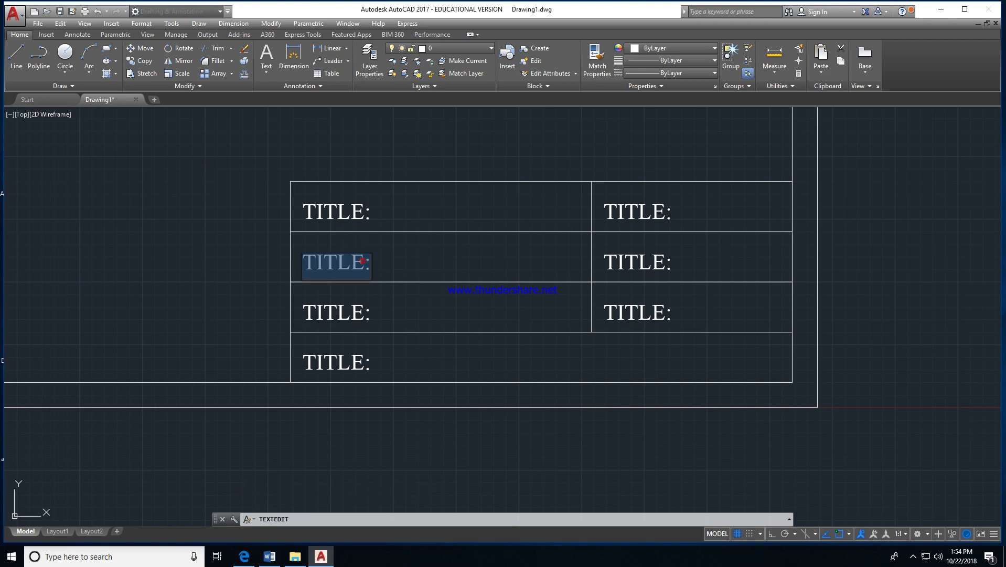
{"action": "type", "text": "nA"}
{"action": "key", "text": "BackSpace"}
{"action": "key", "text": "BackSpace"}
{"action": "type", "text": "NAME:"}
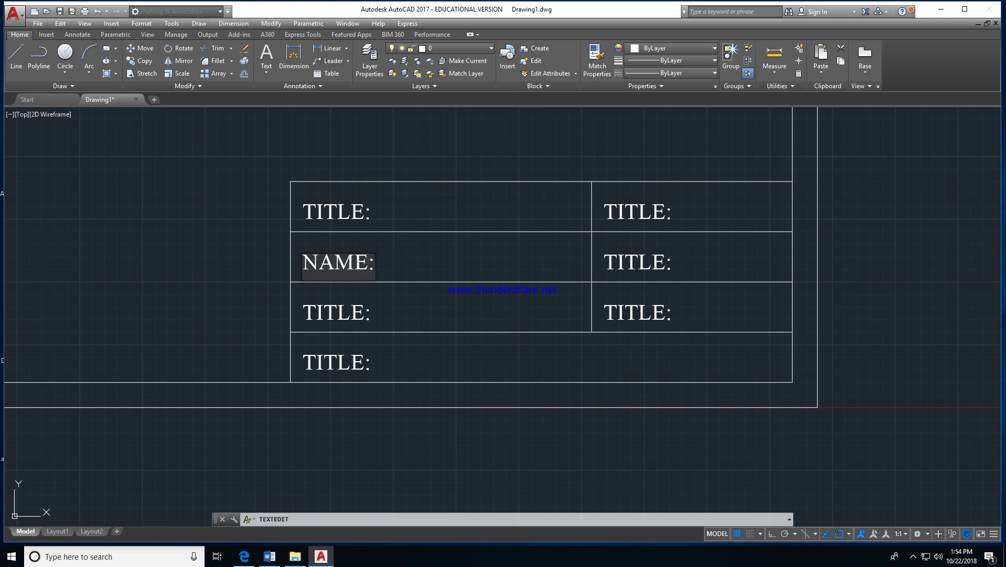
- Change the label in the left column's third row to ROLL NO:
{"action": "left_click", "coordinate": [359, 316]}
{"action": "left_click", "coordinate": [359, 315]}
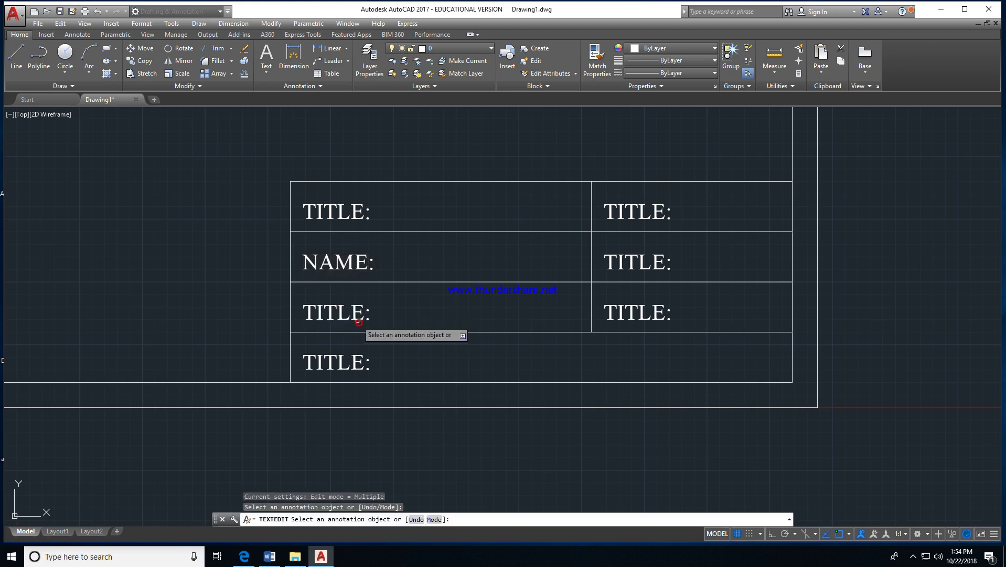
{"action": "left_click", "coordinate": [358, 317]}
{"action": "left_click", "coordinate": [357, 320]}
{"action": "type", "text": "R"}
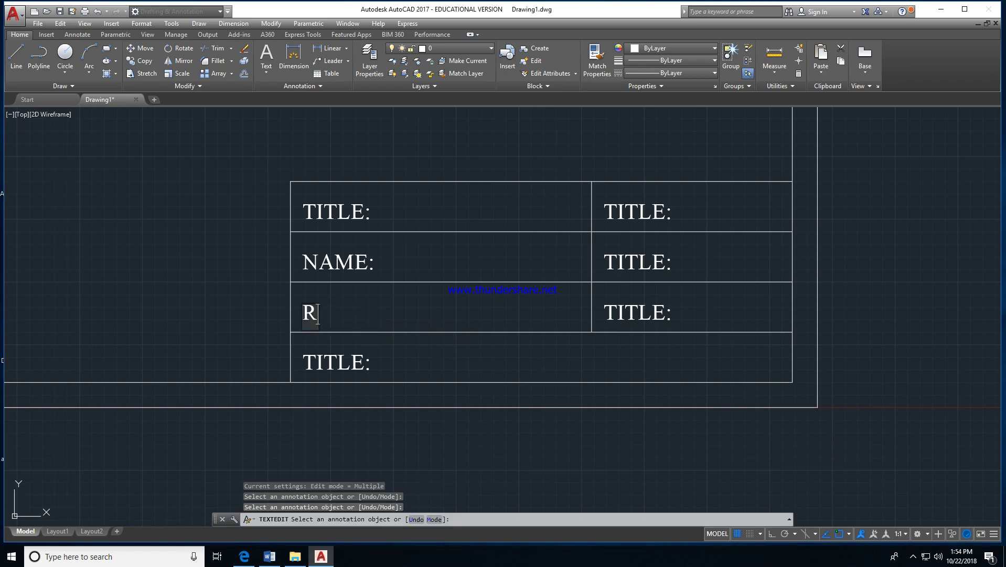
{"action": "type", "text": "OLL NO:"}
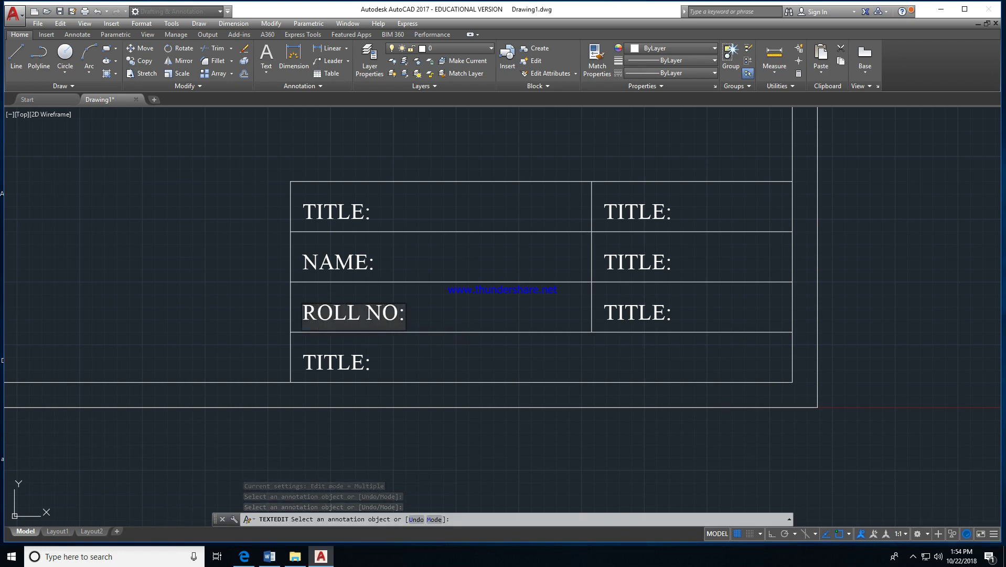
{"action": "key", "text": "Return"}
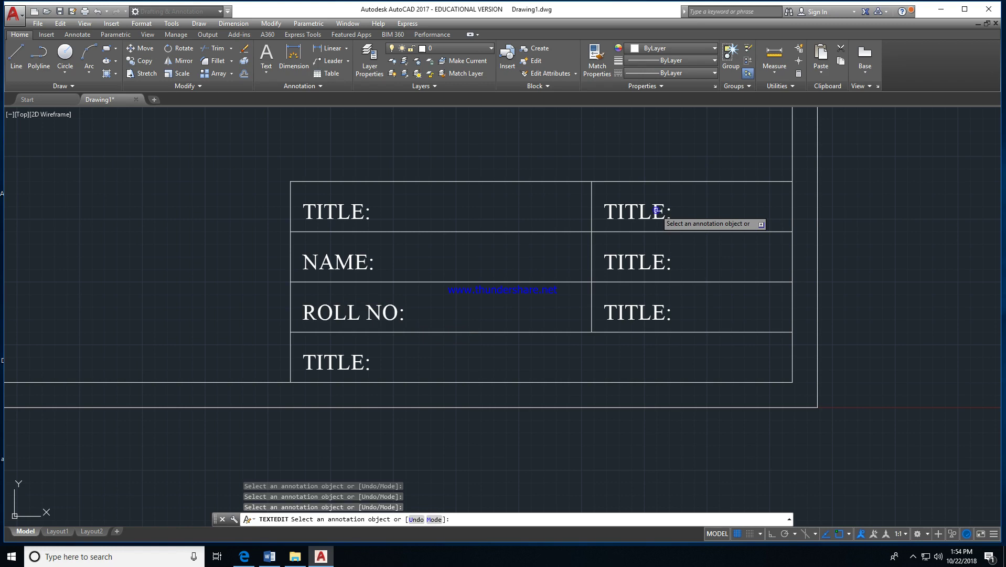
- Change the right column's first two labels to SHEET NO: and DATE:
{"action": "left_click", "coordinate": [655, 209]}
{"action": "type", "text": "S"}
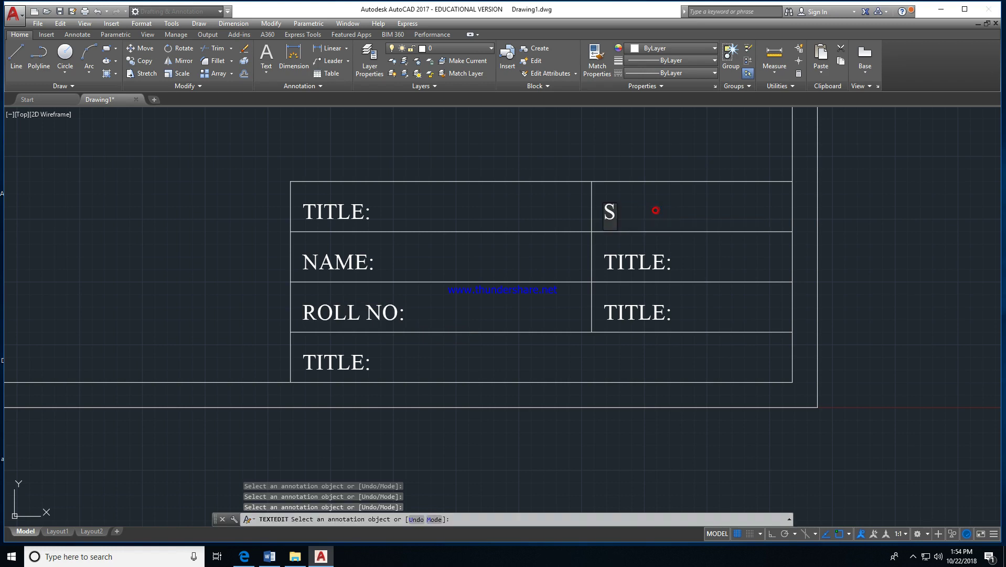
{"action": "type", "text": "HEET NO:"}
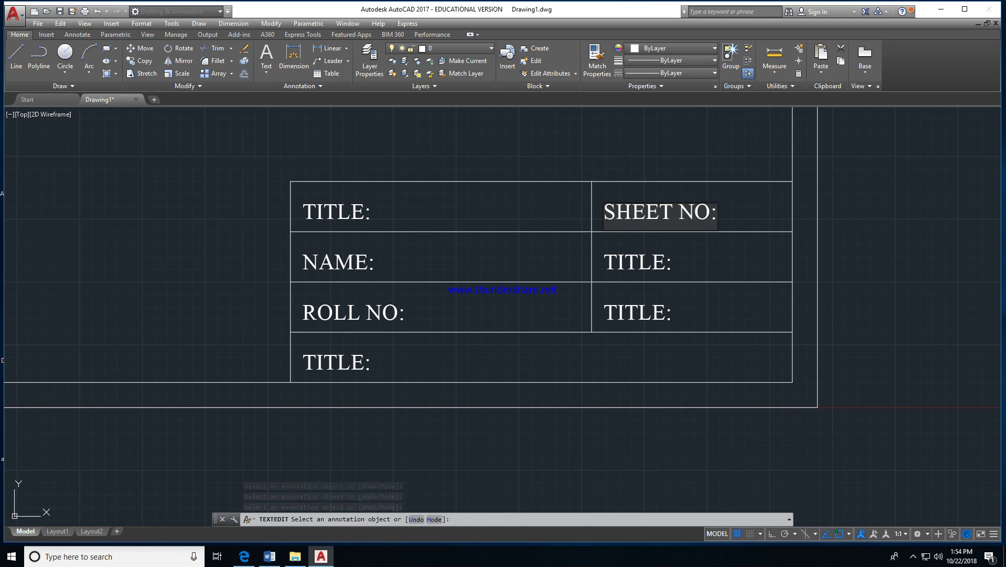
{"action": "key", "text": "Return"}
{"action": "left_click", "coordinate": [645, 259]}
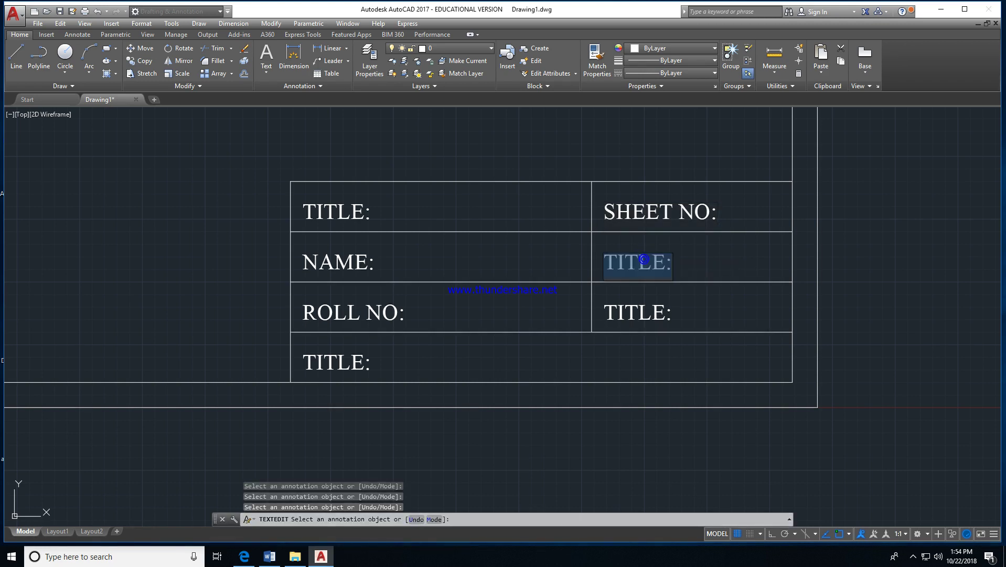
{"action": "type", "text": "DATE"}
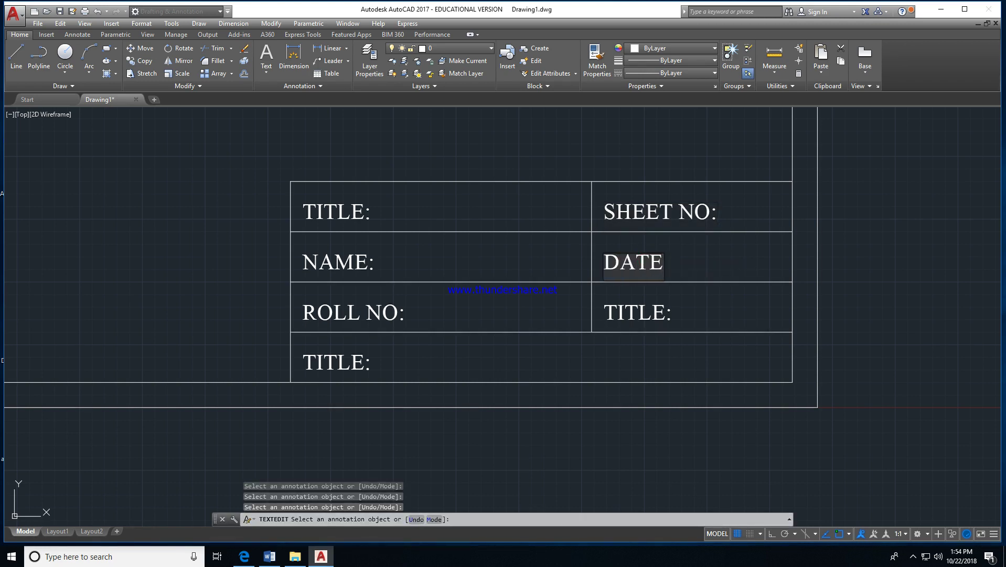
{"action": "type", "text": ":"}
{"action": "key", "text": "Return"}
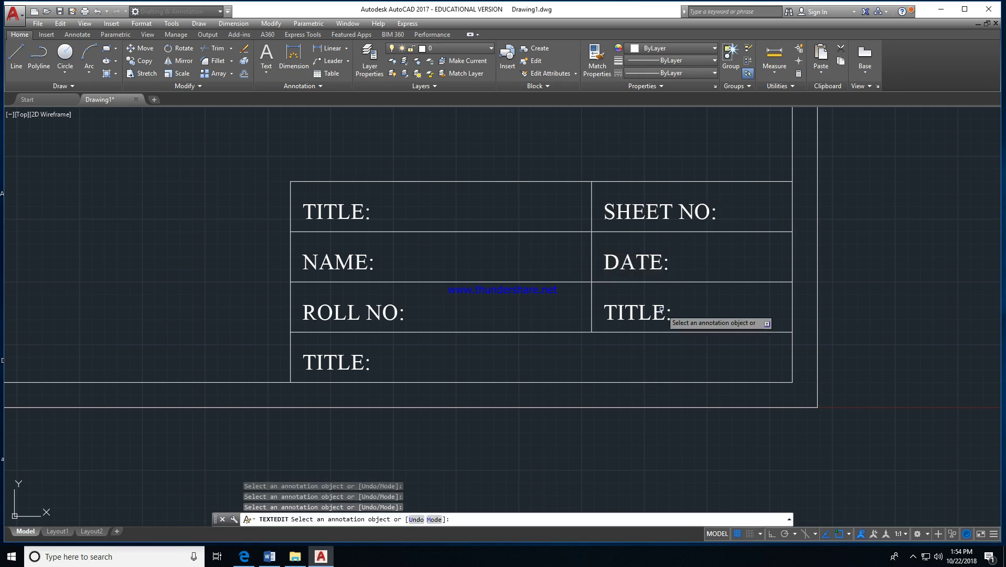
- Try to change the label in the right column's third row to SCALE:
{"action": "left_click", "coordinate": [661, 310]}
{"action": "type", "text": "S"}
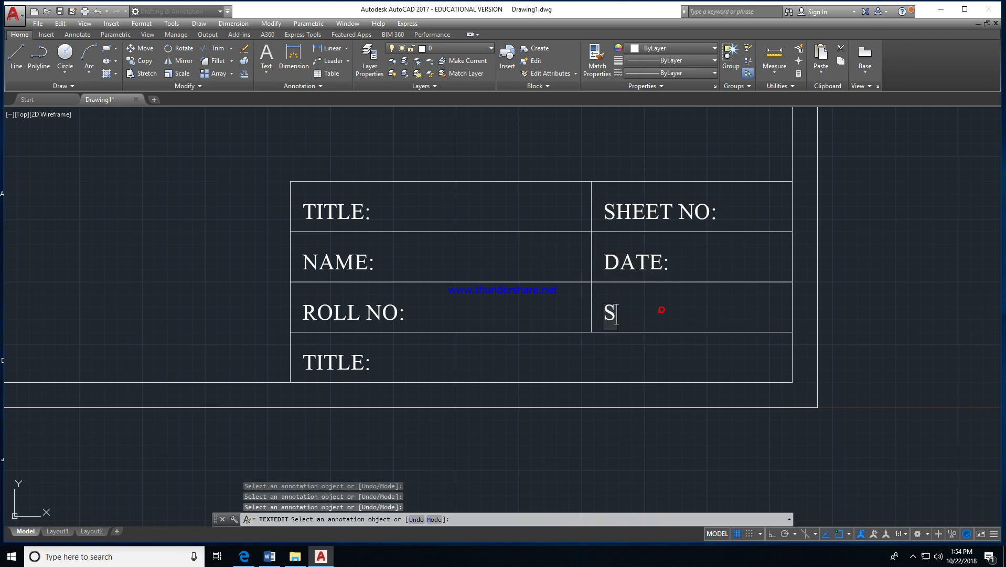
{"action": "type", "text": "CALE:"}
{"action": "key", "text": "Escape"}
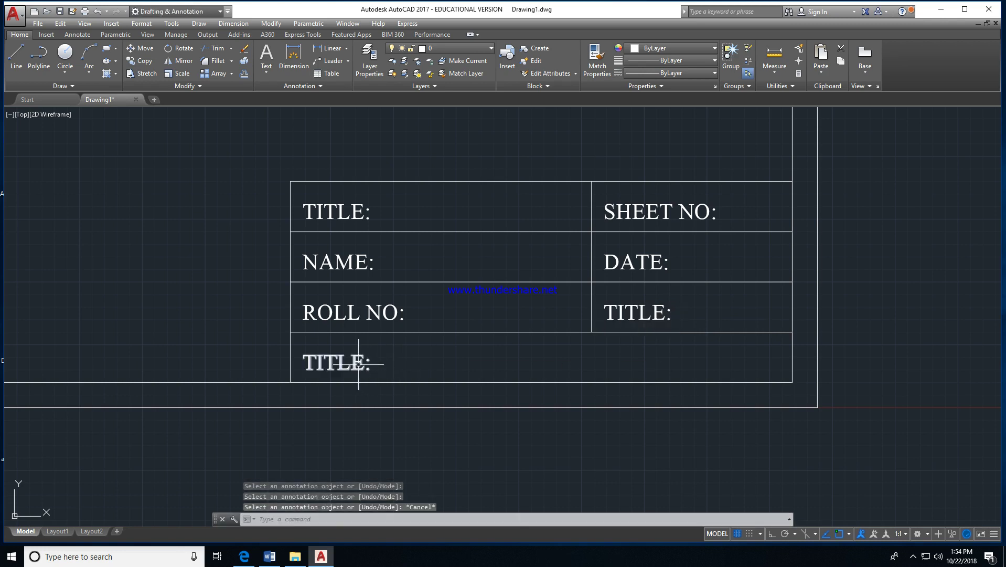
- Replace the label in the title block's bottom row with IIT DHARWAD
{"action": "double_click", "coordinate": [359, 363]}
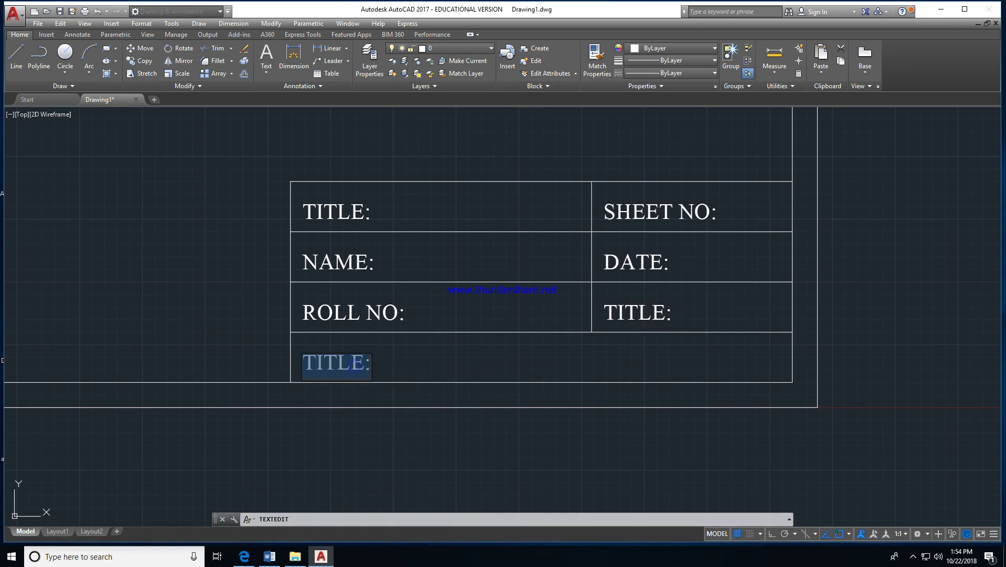
{"action": "type", "text": "IIT DHARW"}
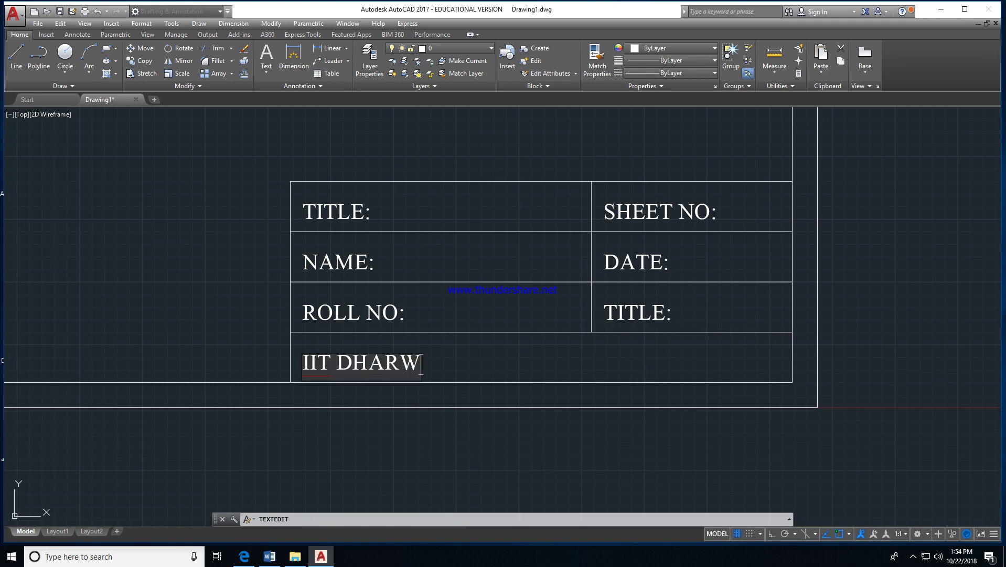
{"action": "type", "text": "AD"}
{"action": "left_click", "coordinate": [505, 434]}
{"action": "key", "text": "Escape"}
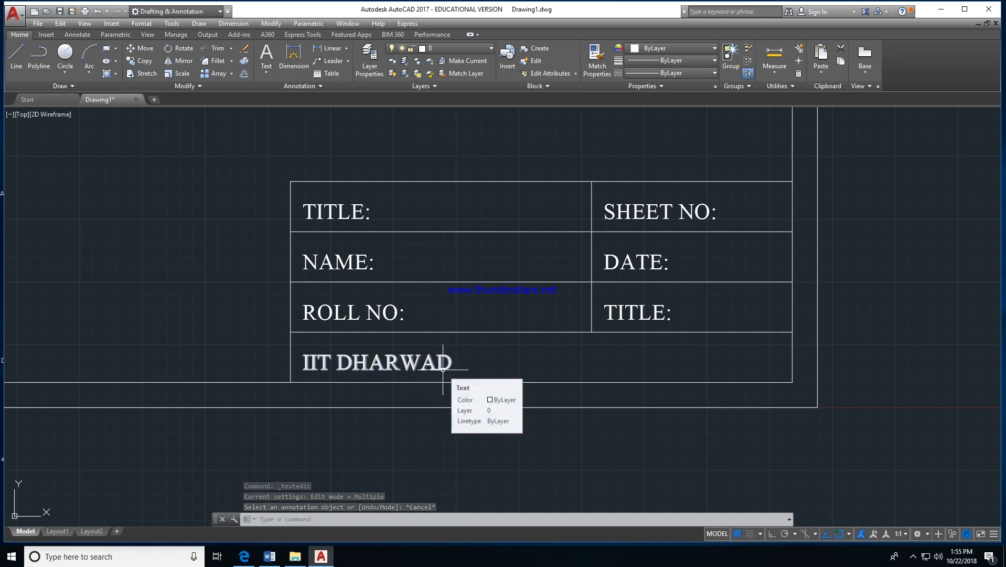
- Set the text height of the IIT DHARWAD label to 5 in its properties
{"action": "left_click", "coordinate": [444, 370]}
{"action": "right_click", "coordinate": [444, 370]}
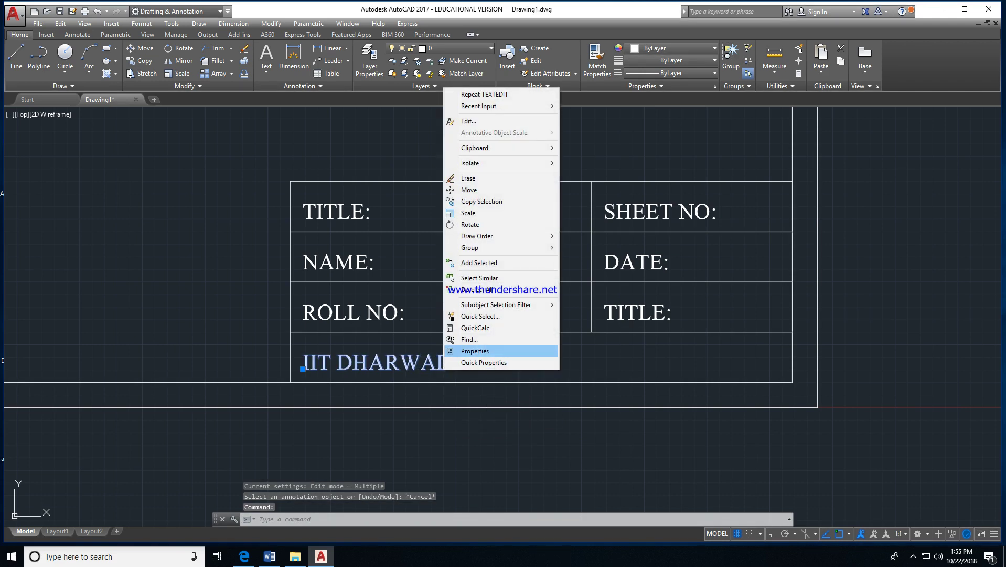
{"action": "left_click", "coordinate": [475, 350]}
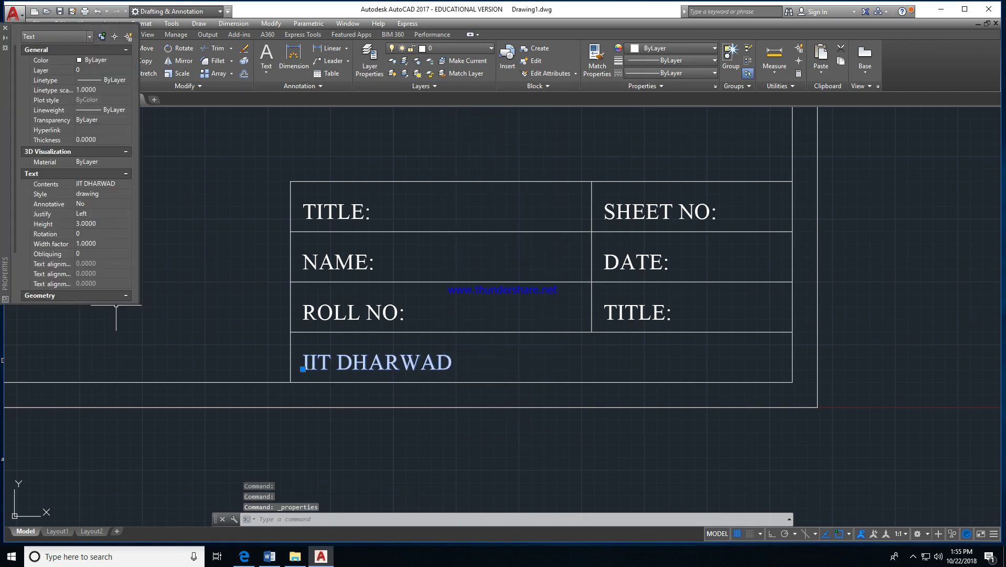
{"action": "left_click", "coordinate": [91, 224]}
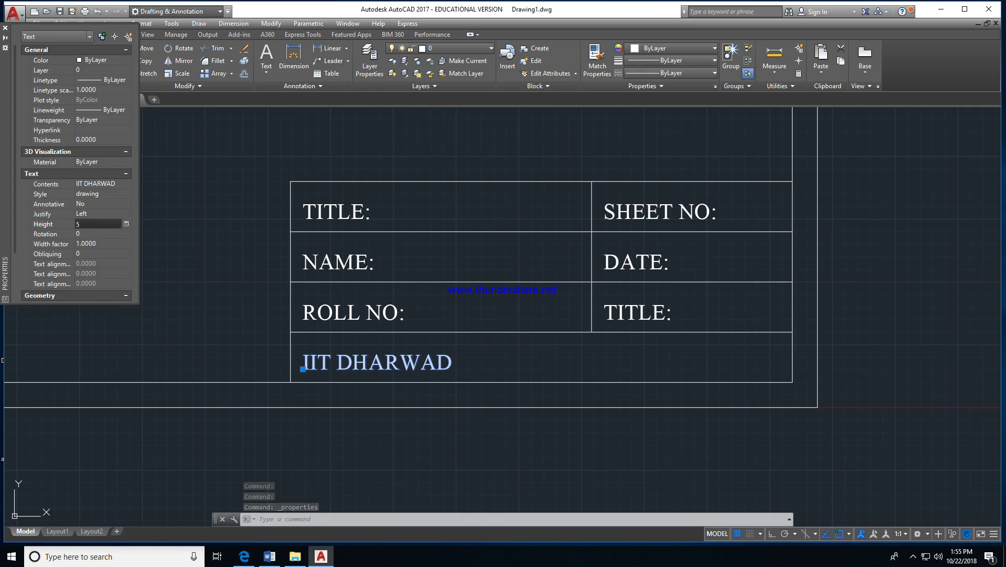
{"action": "type", "text": "5"}
{"action": "key", "text": "Tab"}
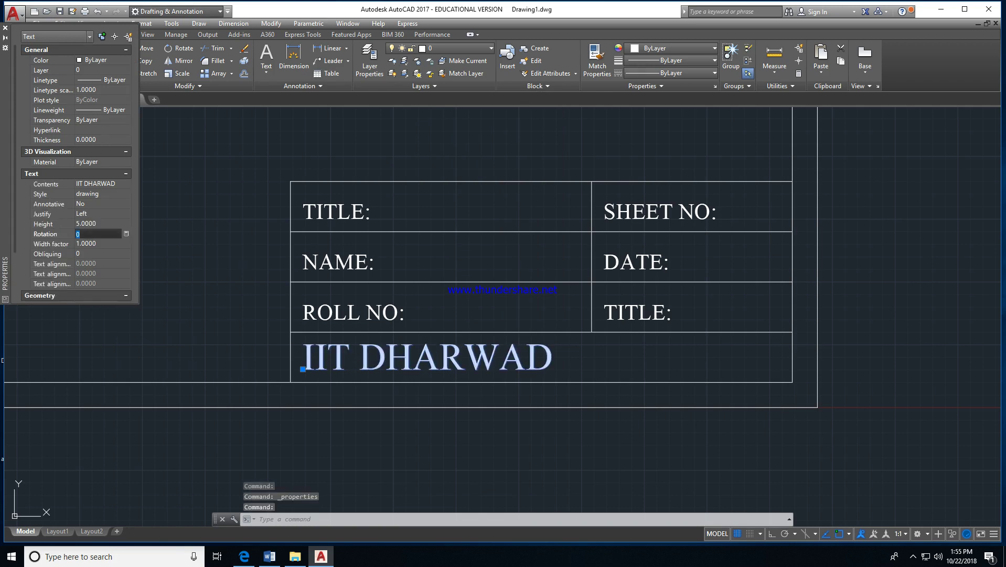
{"action": "left_click", "coordinate": [5, 28]}
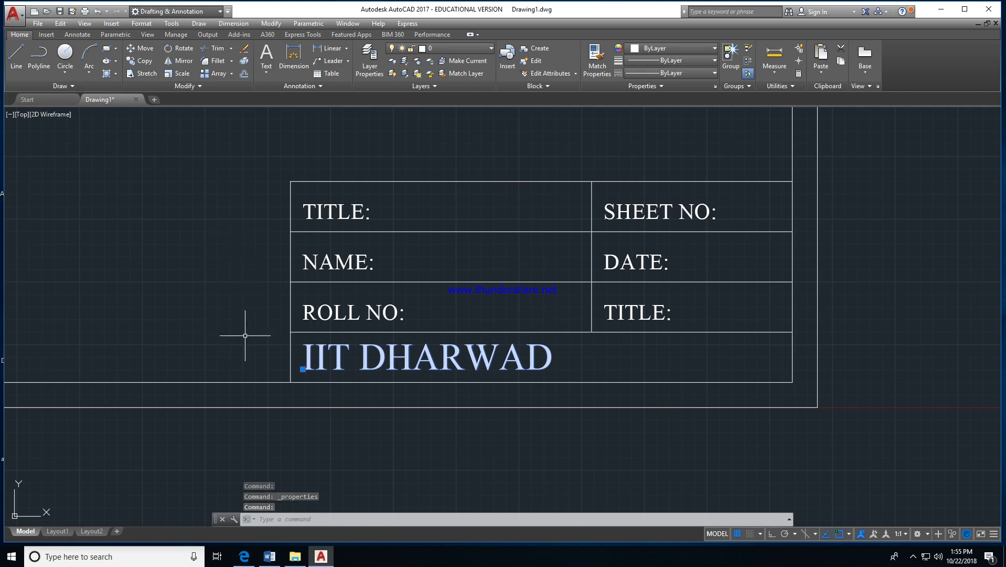
- Move the IIT DHARWAD label horizontally to about the middle of the title block's bottom row
{"action": "right_click", "coordinate": [303, 350]}
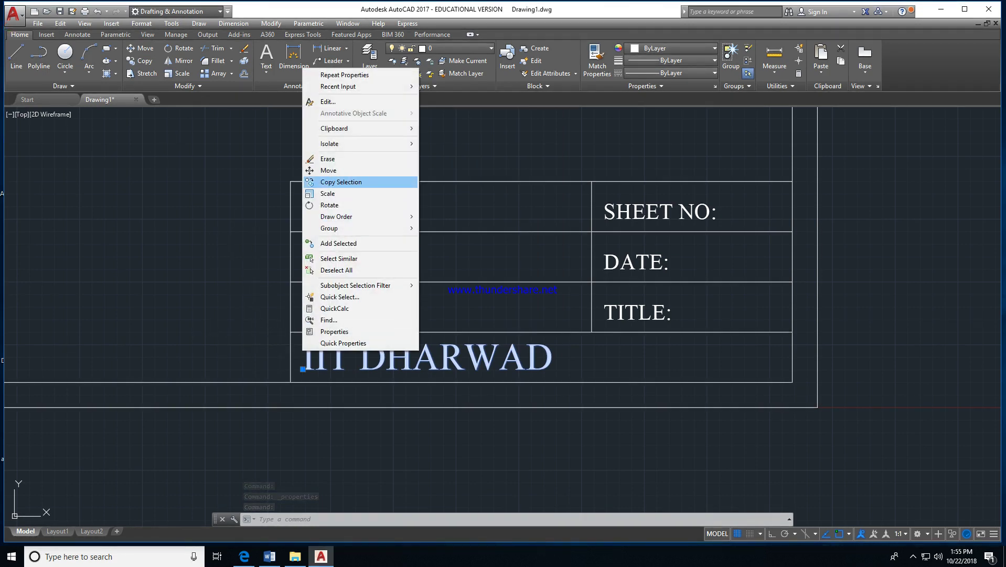
{"action": "left_click", "coordinate": [328, 170]}
{"action": "left_click", "coordinate": [350, 349]}
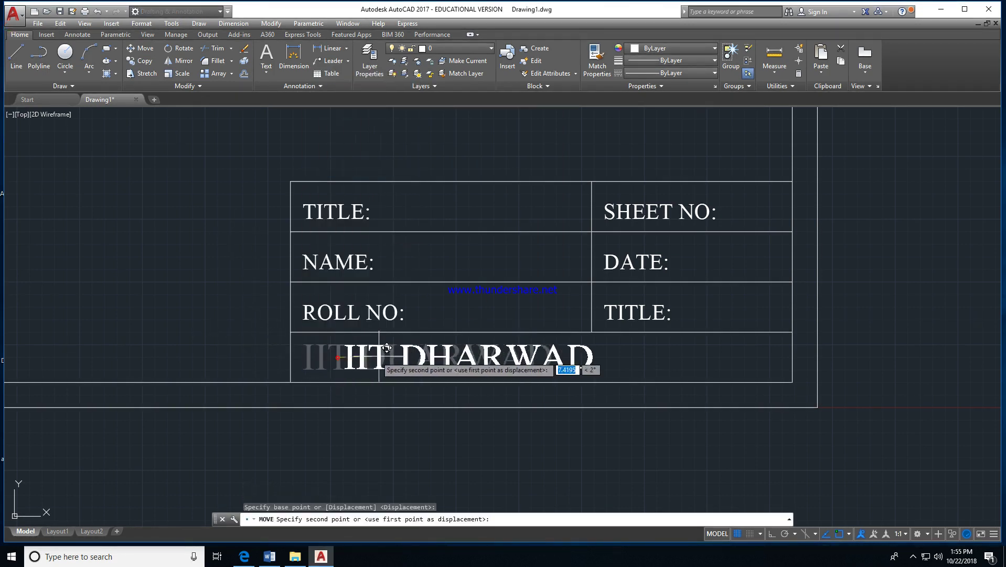
{"action": "left_click", "coordinate": [467, 347]}
{"action": "scroll", "coordinate": [503, 409], "scroll_direction": "down", "scroll_amount": 2}
{"action": "scroll", "coordinate": [453, 359], "scroll_direction": "down", "scroll_amount": 4}
{"action": "mouse_move", "coordinate": [496, 402]}
{"action": "middle_mouse_down"}
{"action": "mouse_move", "coordinate": [551, 452]}
{"action": "mouse_move", "coordinate": [691, 418]}
{"action": "mouse_move", "coordinate": [594, 479]}
{"action": "middle_mouse_up"}
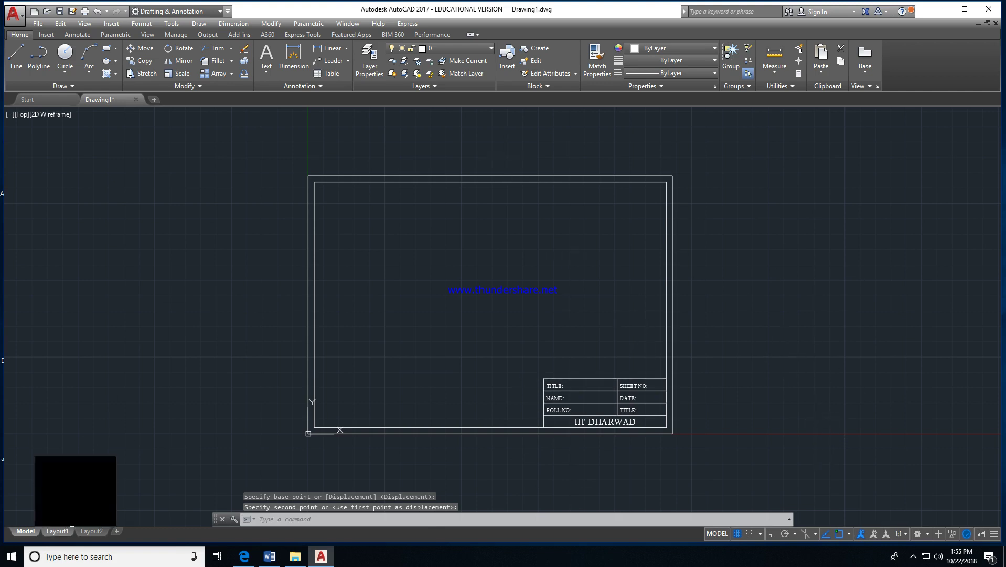
- Create a new page setup named DRAWING NEW for Layout1
{"action": "left_click", "coordinate": [68, 530]}
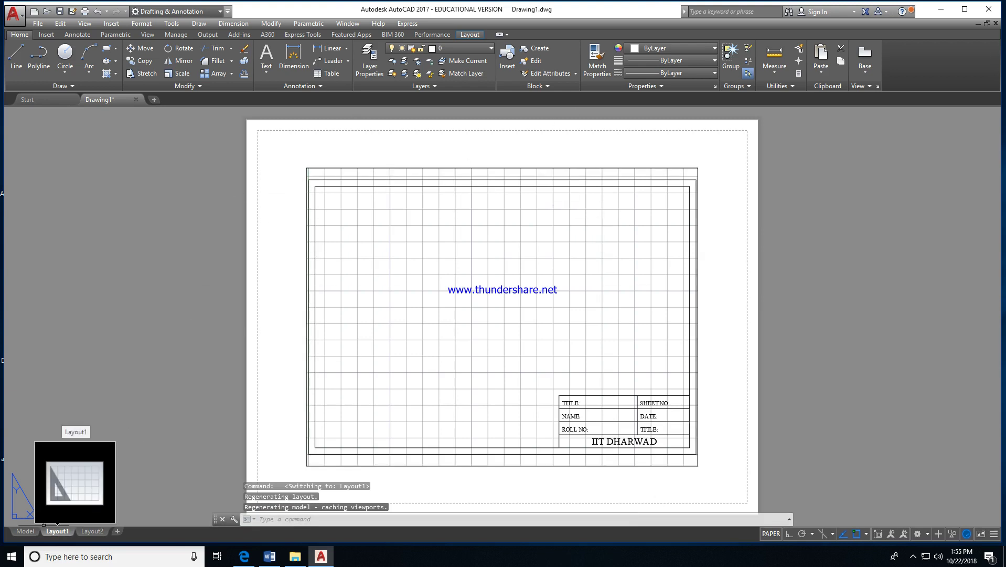
{"action": "right_click", "coordinate": [55, 530]}
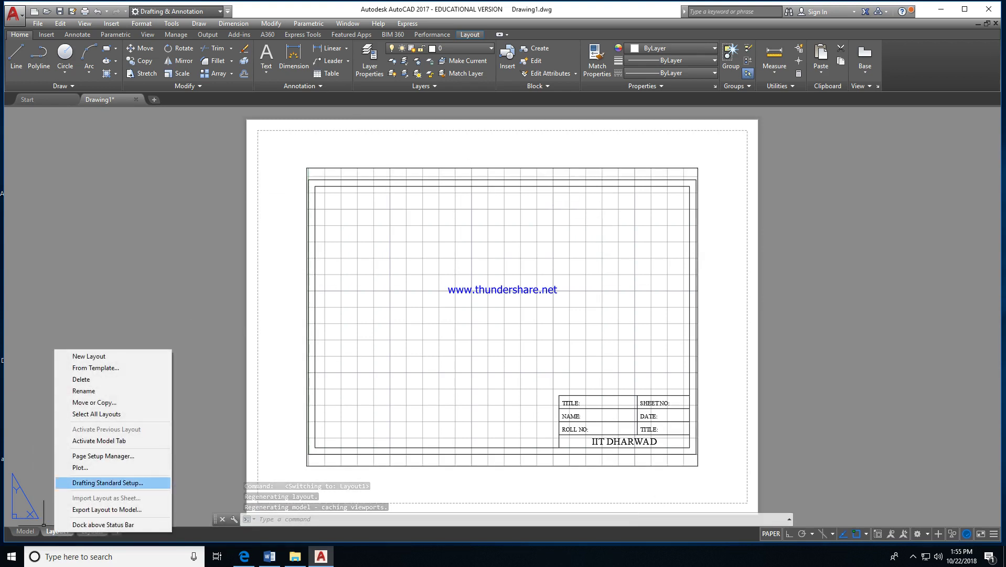
{"action": "left_click", "coordinate": [119, 456]}
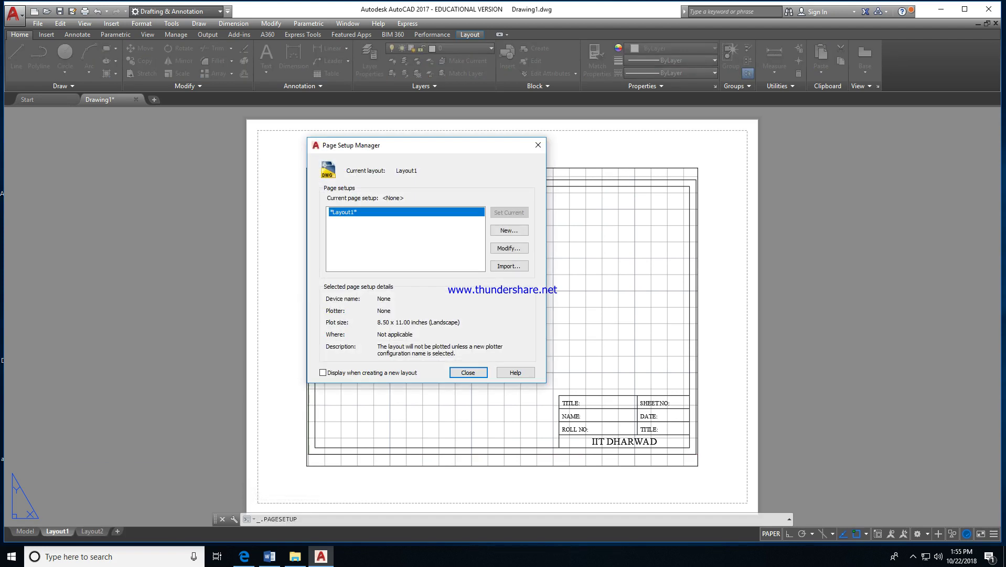
{"action": "left_click", "coordinate": [512, 230]}
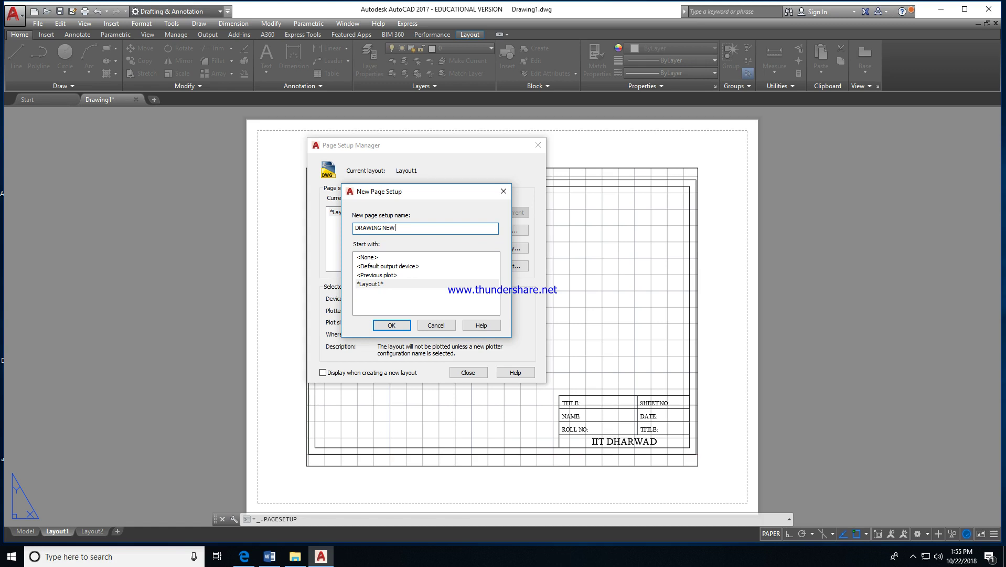
{"action": "left_click", "coordinate": [396, 325]}
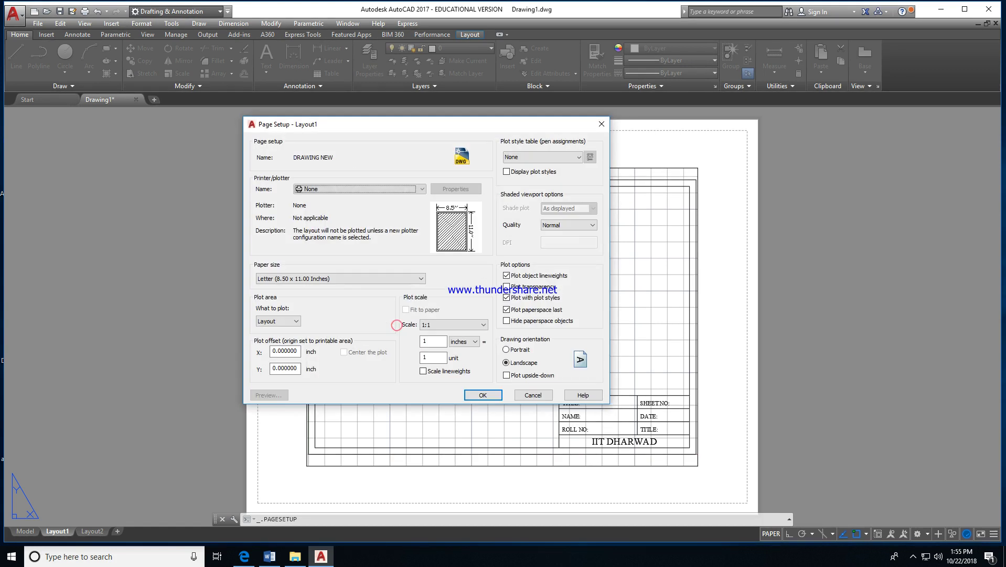
- Set the page setup's plotter to DWG To PDF.pc3 and its paper size to ISO full bleed A4 (297.00 x 210.00 MM)
{"action": "left_click", "coordinate": [364, 185]}
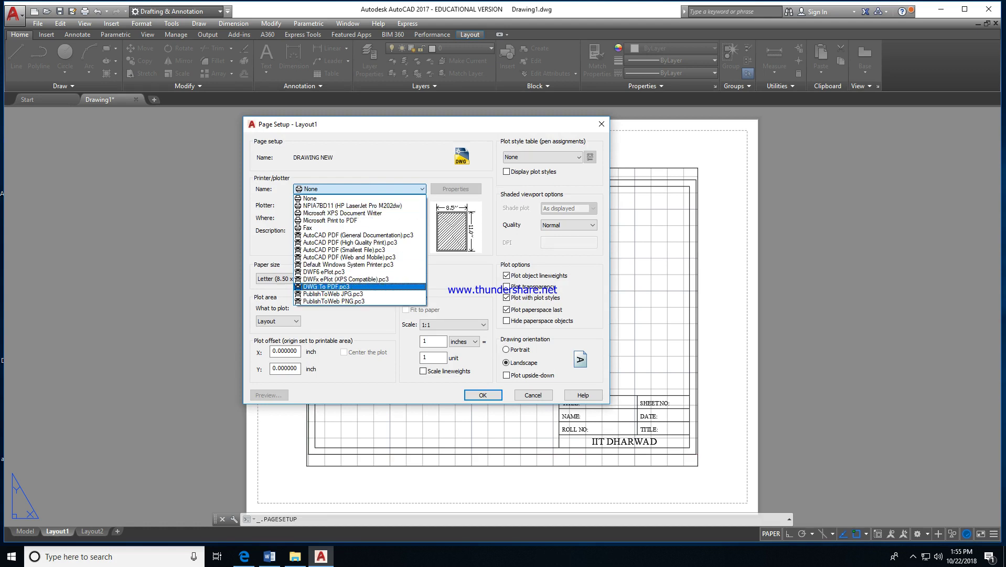
{"action": "left_click", "coordinate": [336, 286]}
{"action": "left_click", "coordinate": [343, 279]}
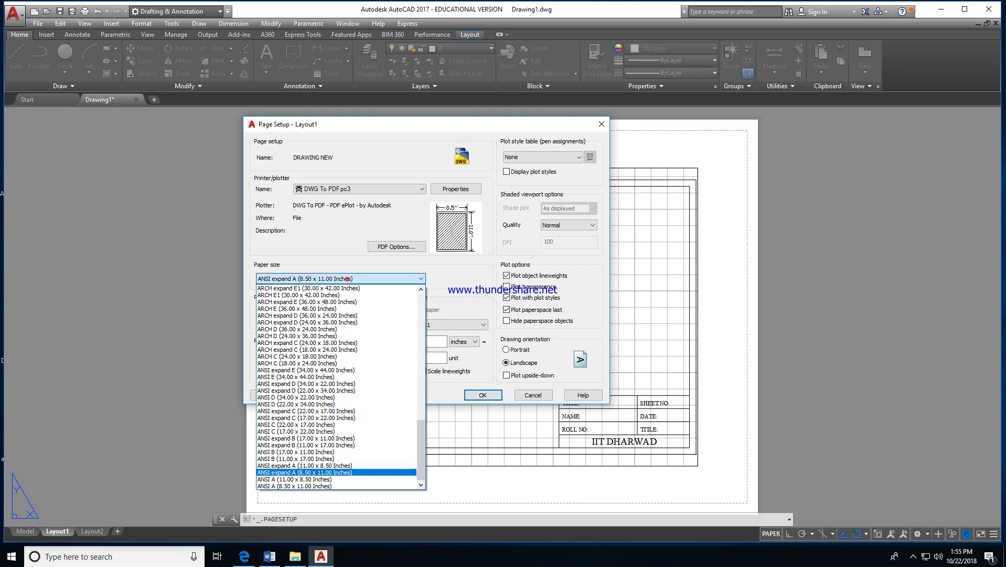
{"action": "scroll", "coordinate": [315, 368], "scroll_direction": "up", "scroll_amount": 10}
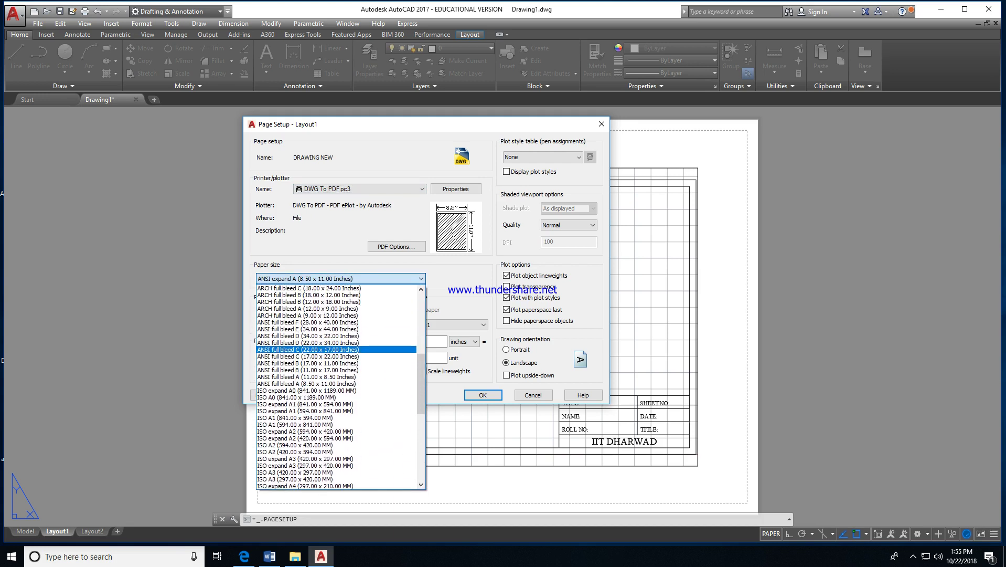
{"action": "scroll", "coordinate": [336, 362], "scroll_direction": "up", "scroll_amount": 9}
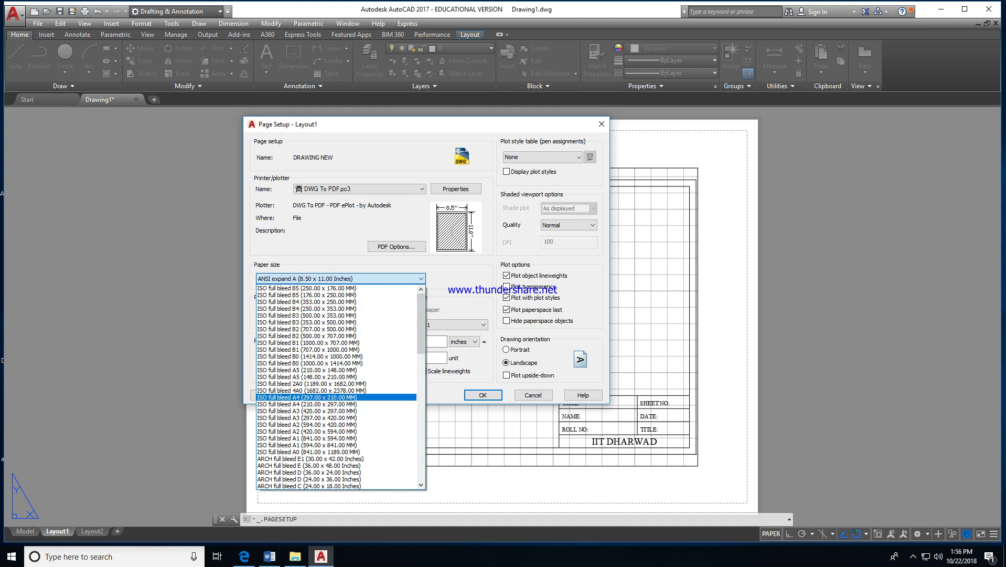
{"action": "left_click", "coordinate": [307, 397]}
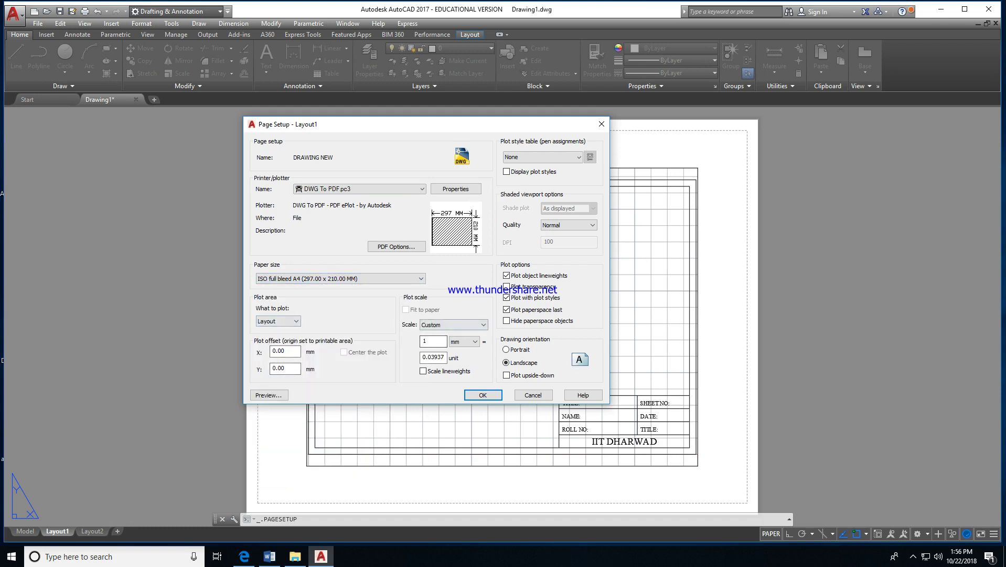
- Define the plot area as a window from 0,0 to 297,210
{"action": "left_click", "coordinate": [283, 321]}
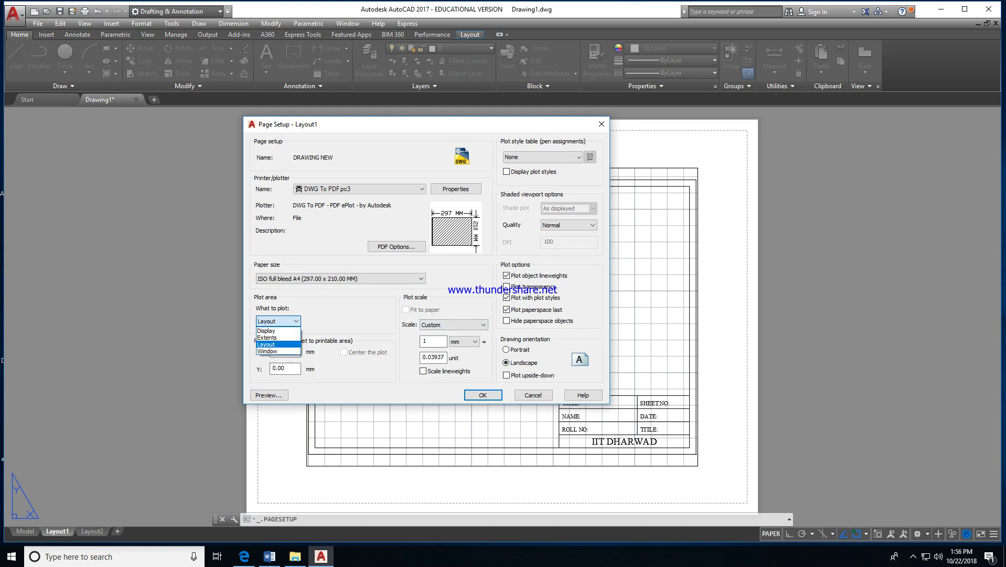
{"action": "left_click", "coordinate": [267, 351]}
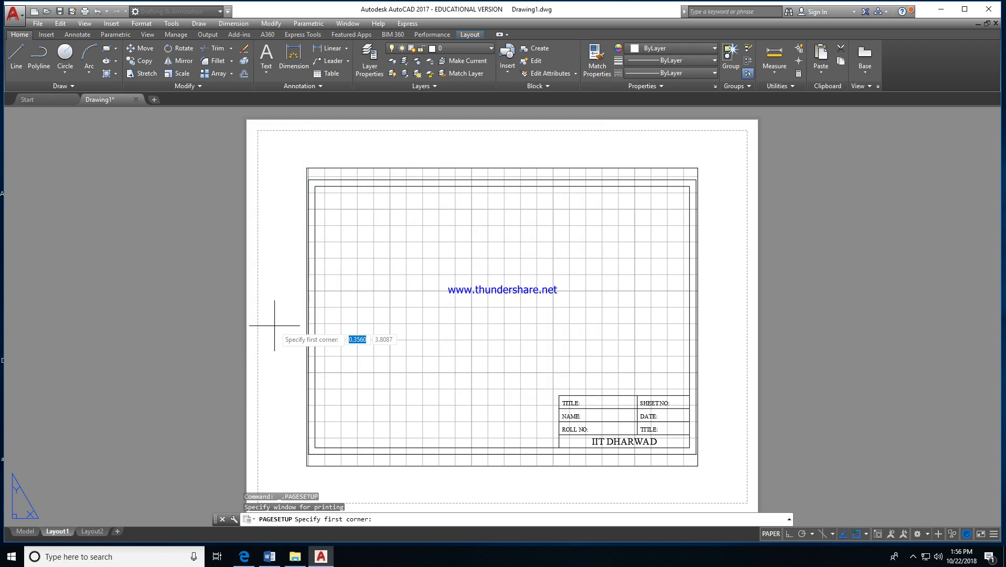
{"action": "type", "text": "0"}
{"action": "key", "text": "Return"}
{"action": "type", "text": "2"}
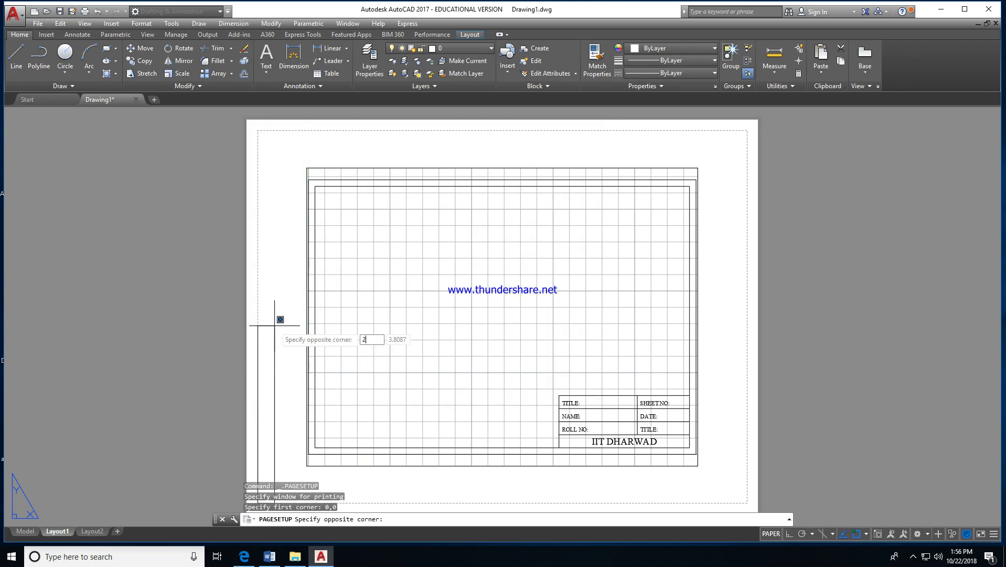
{"action": "type", "text": "97"}
{"action": "key", "text": "Tab"}
{"action": "type", "text": "210"}
{"action": "key", "text": "Return"}
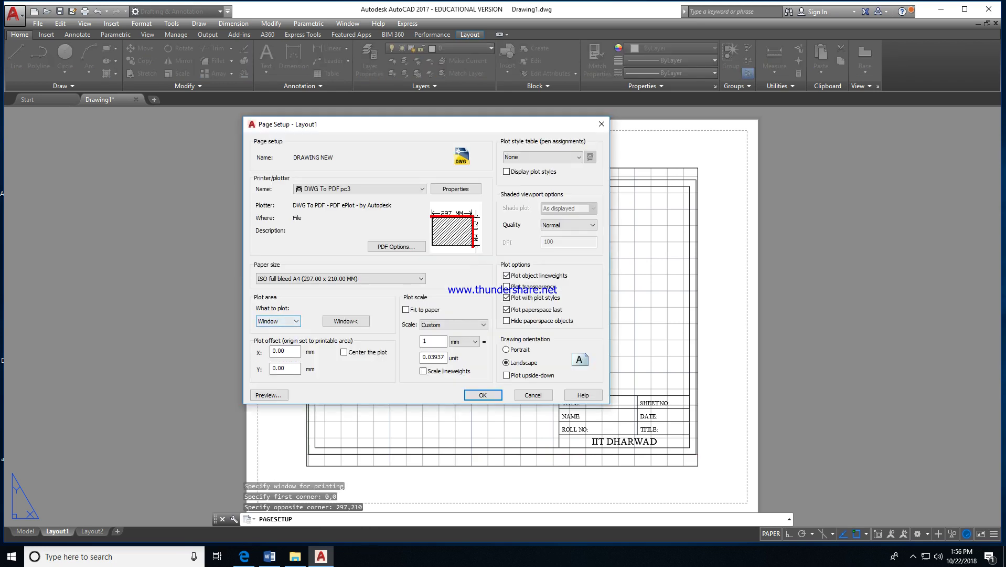
- Centre the plot and preview the page, and leave the page setup without saving its settings
{"action": "left_click", "coordinate": [344, 352]}
{"action": "left_click", "coordinate": [268, 395]}
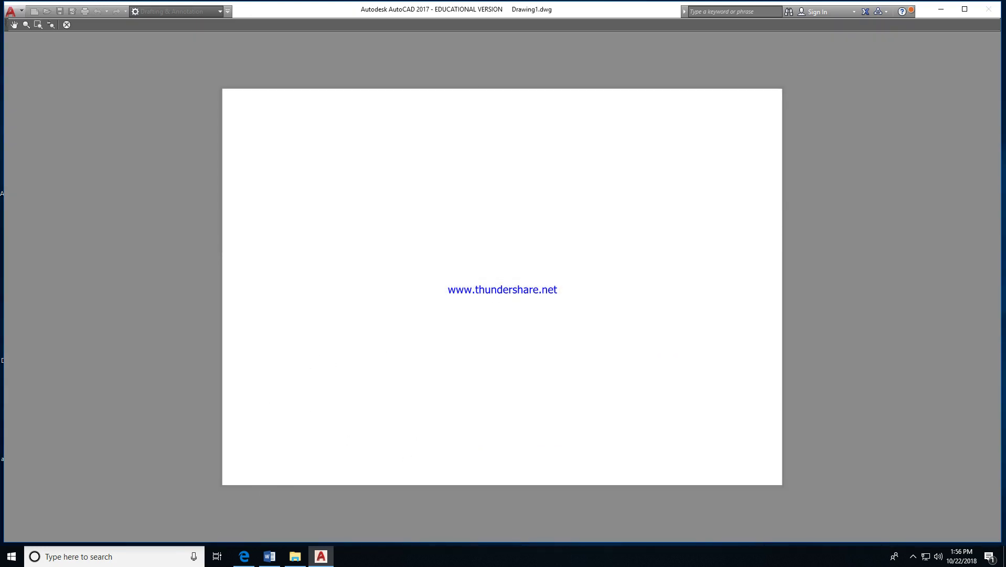
{"action": "key", "text": "Escape"}
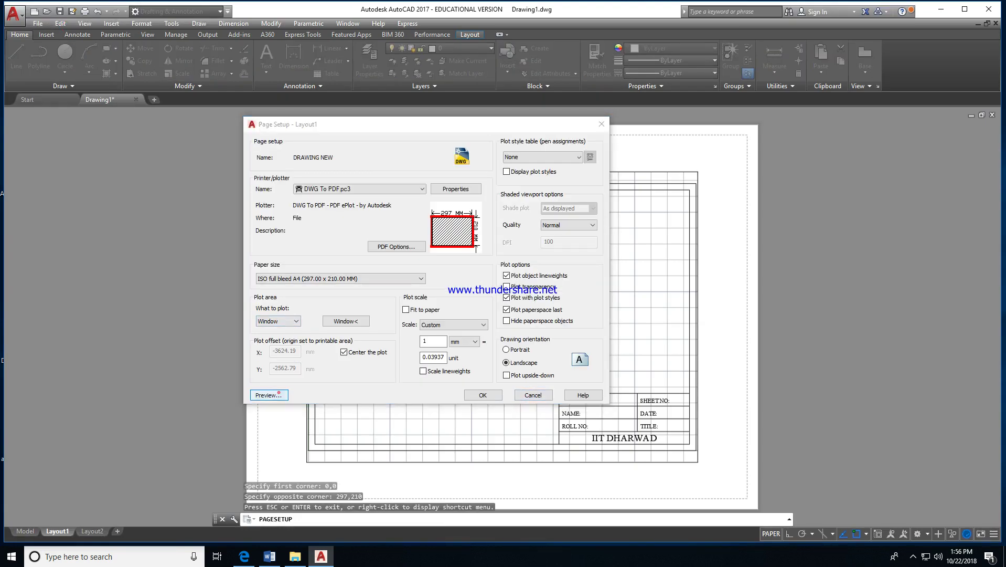
{"action": "left_click", "coordinate": [268, 394]}
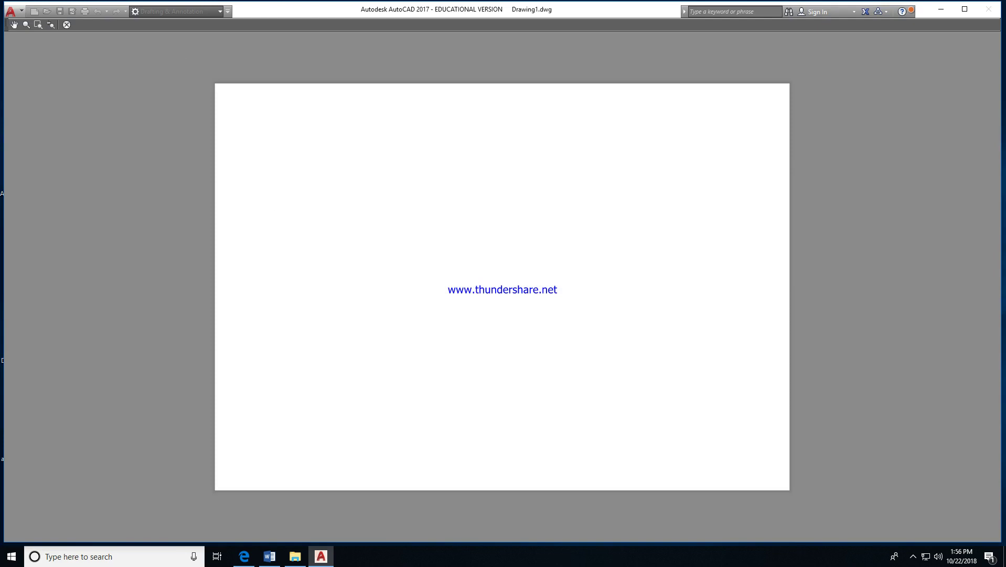
{"action": "left_click", "coordinate": [66, 25]}
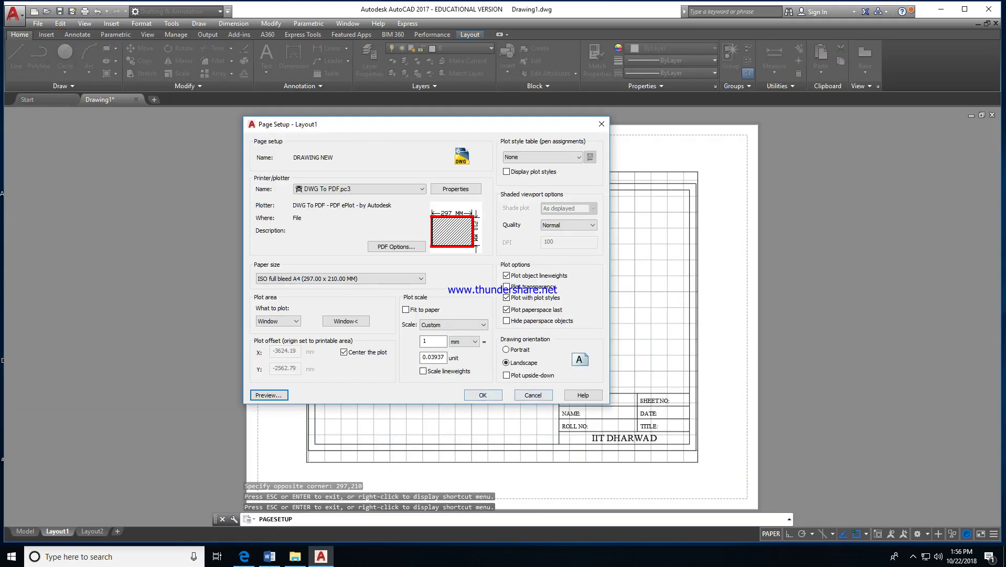
{"action": "left_click", "coordinate": [529, 394]}
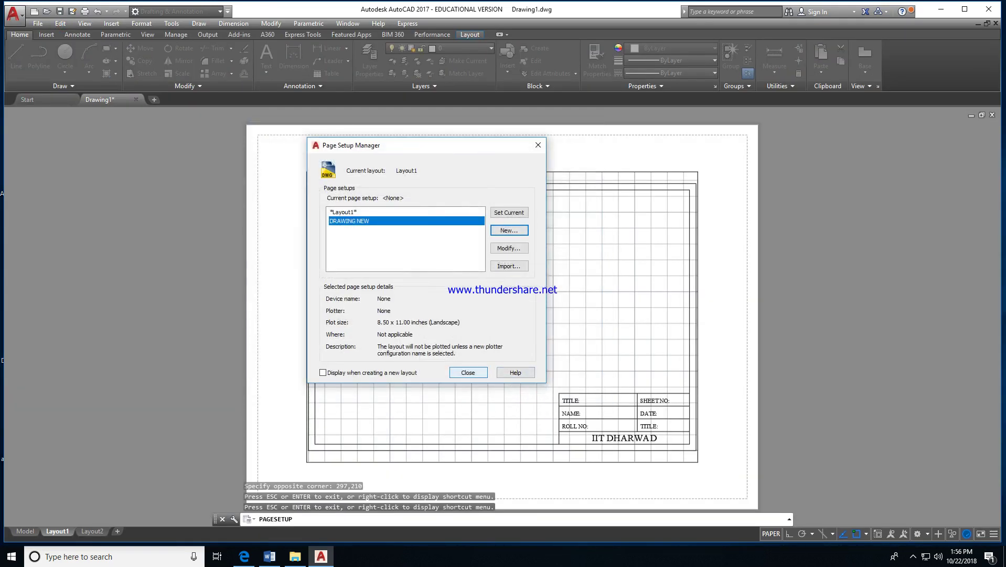
{"action": "left_click", "coordinate": [469, 372]}
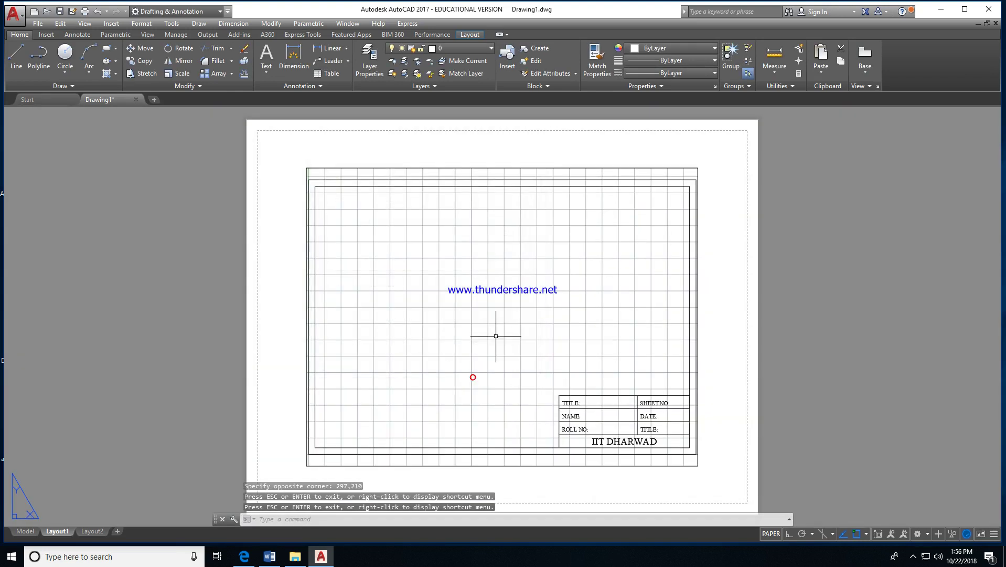
- Assign the sheet outline, inner border and whole title block in model space to layer 0
{"action": "left_click", "coordinate": [19, 531]}
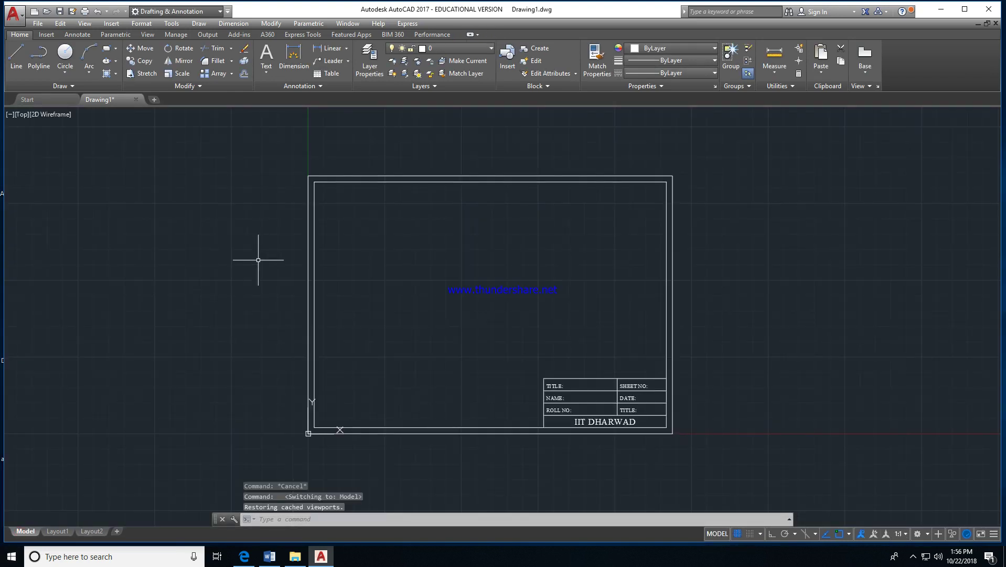
{"action": "left_click", "coordinate": [278, 155]}
{"action": "left_click", "coordinate": [753, 443]}
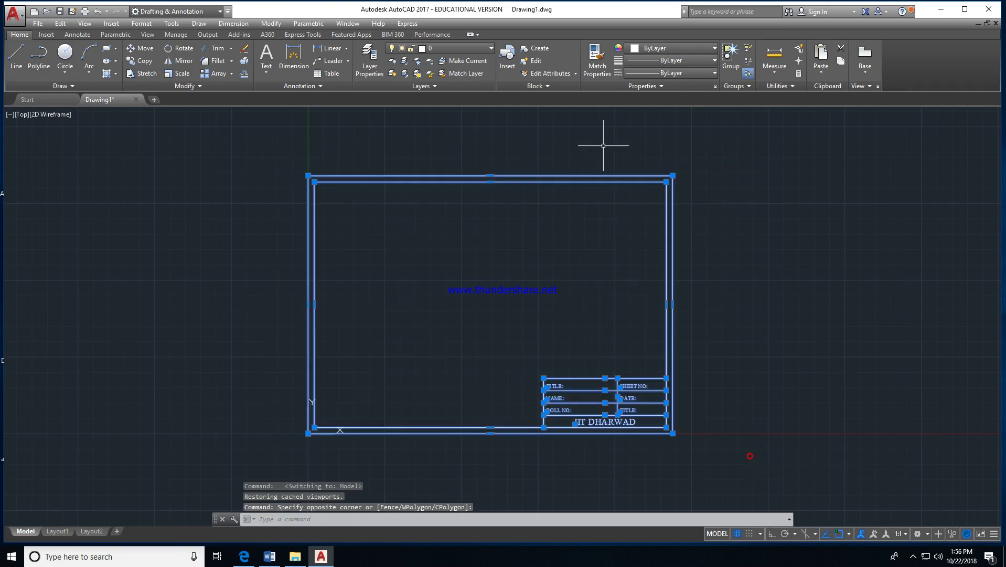
{"action": "left_click", "coordinate": [459, 48]}
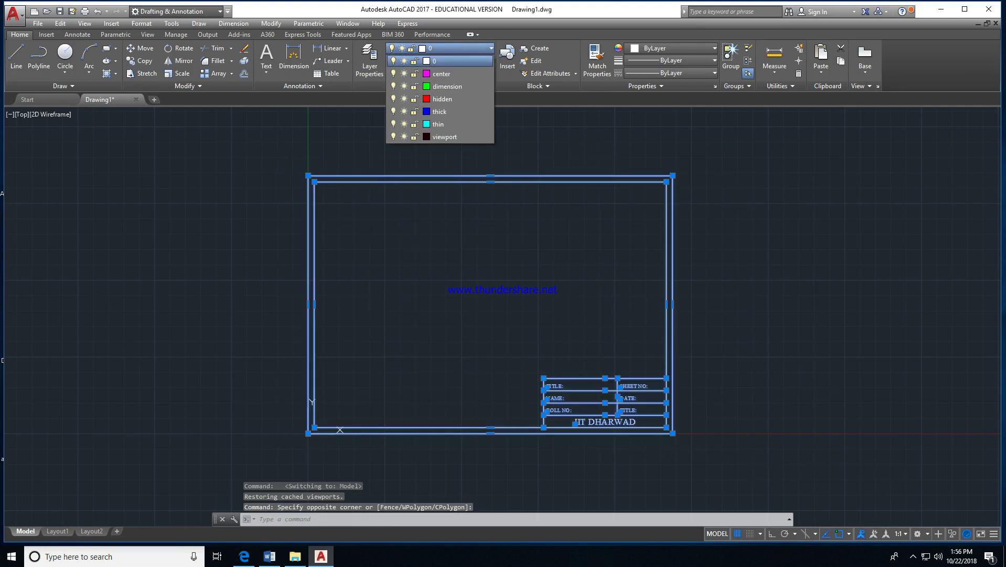
{"action": "left_click", "coordinate": [446, 61]}
- Create a page setup named drawing new for Layout2, replacing the existing one of the same name
{"action": "left_click", "coordinate": [57, 531]}
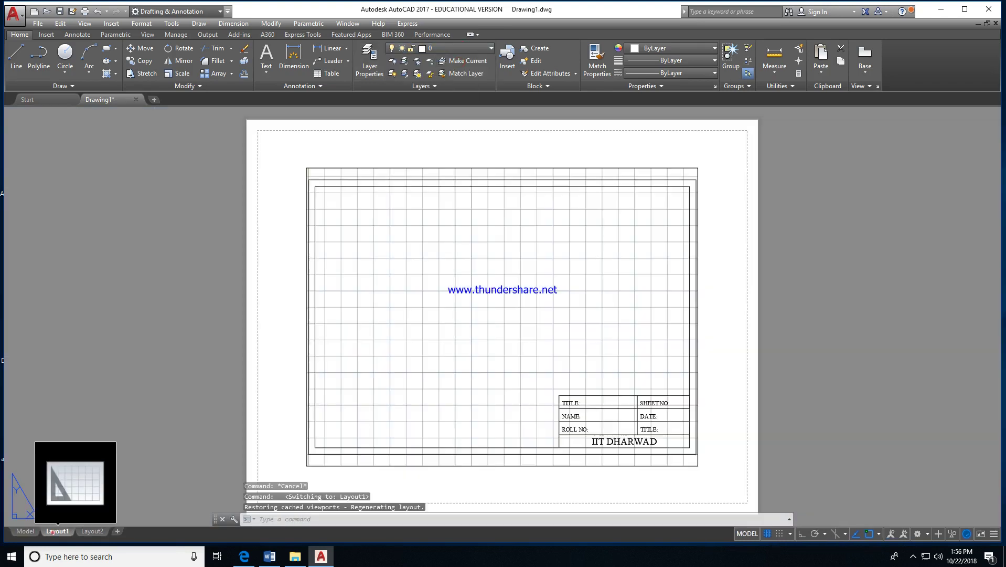
{"action": "right_click", "coordinate": [52, 531]}
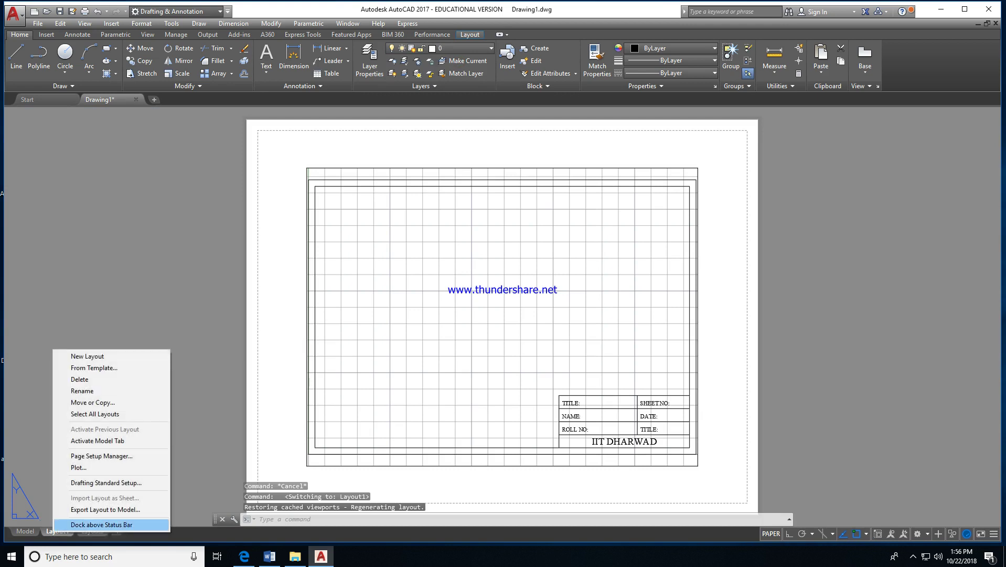
{"action": "left_click", "coordinate": [93, 531]}
{"action": "right_click", "coordinate": [93, 531]}
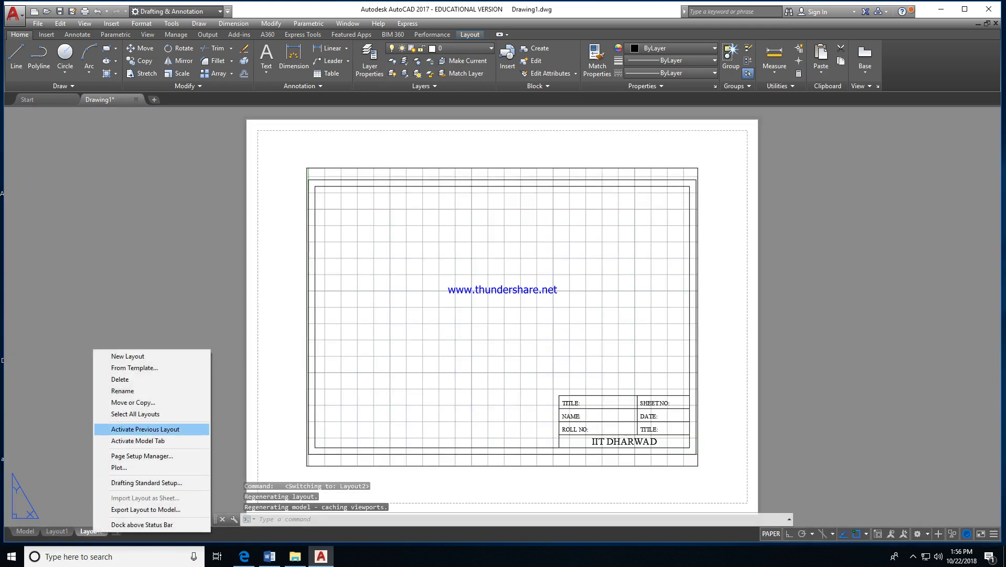
{"action": "left_click", "coordinate": [141, 455]}
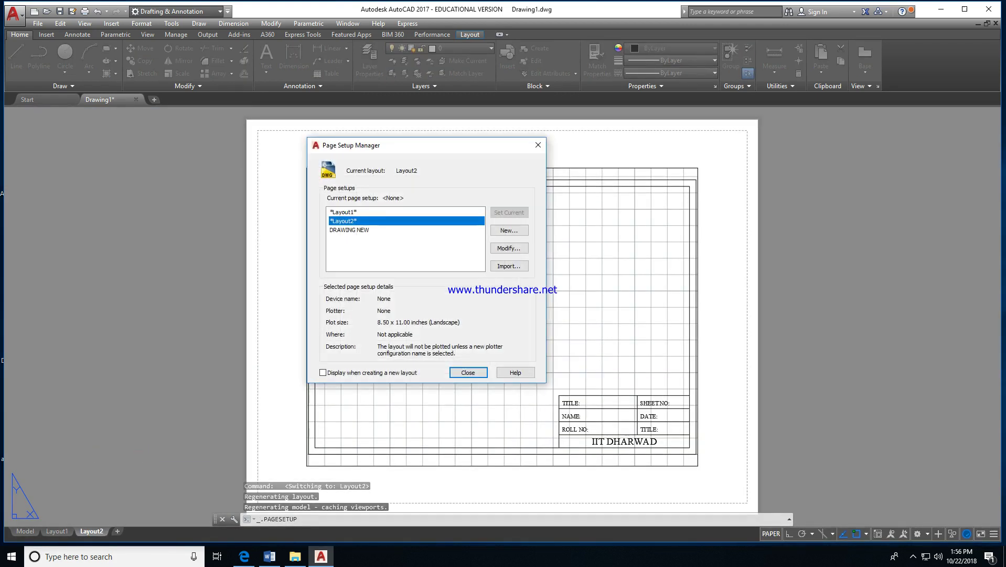
{"action": "left_click", "coordinate": [509, 230]}
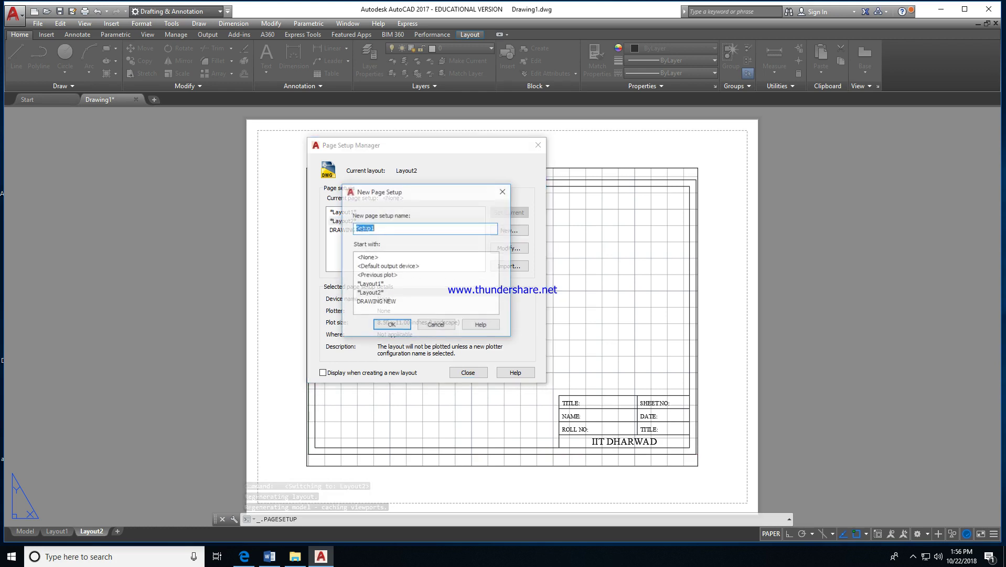
{"action": "type", "text": "drawing new"}
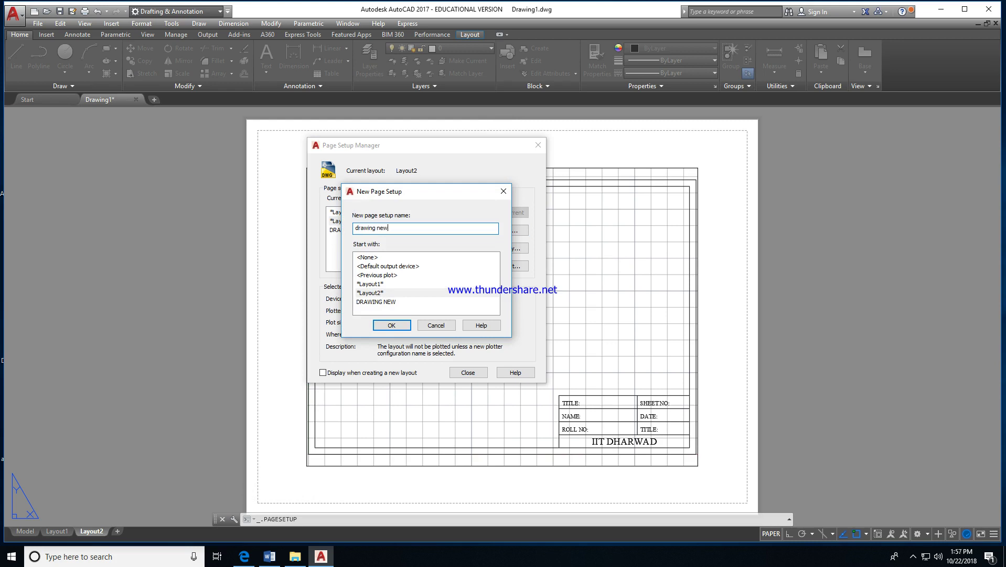
{"action": "left_click", "coordinate": [398, 325]}
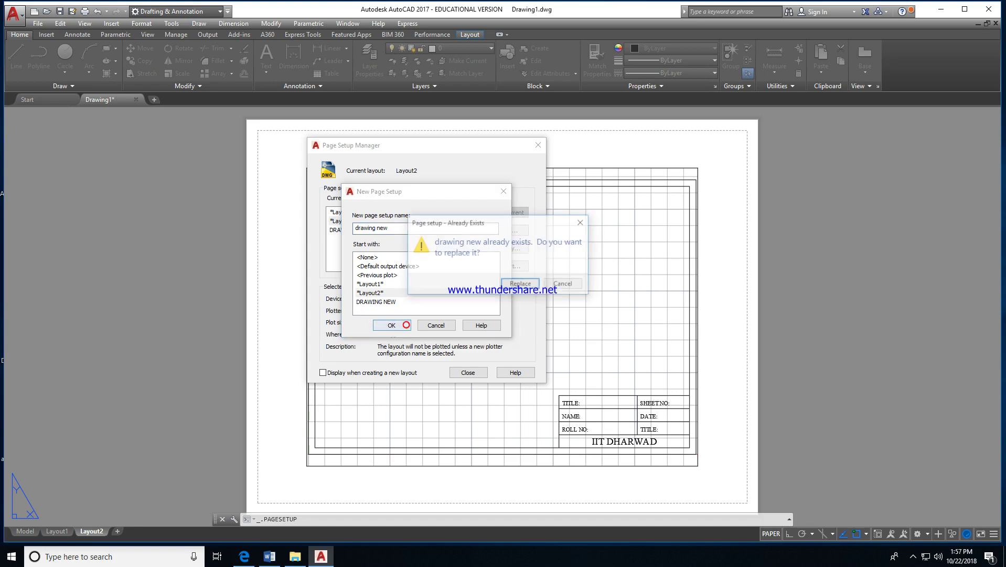
{"action": "left_click", "coordinate": [522, 284]}
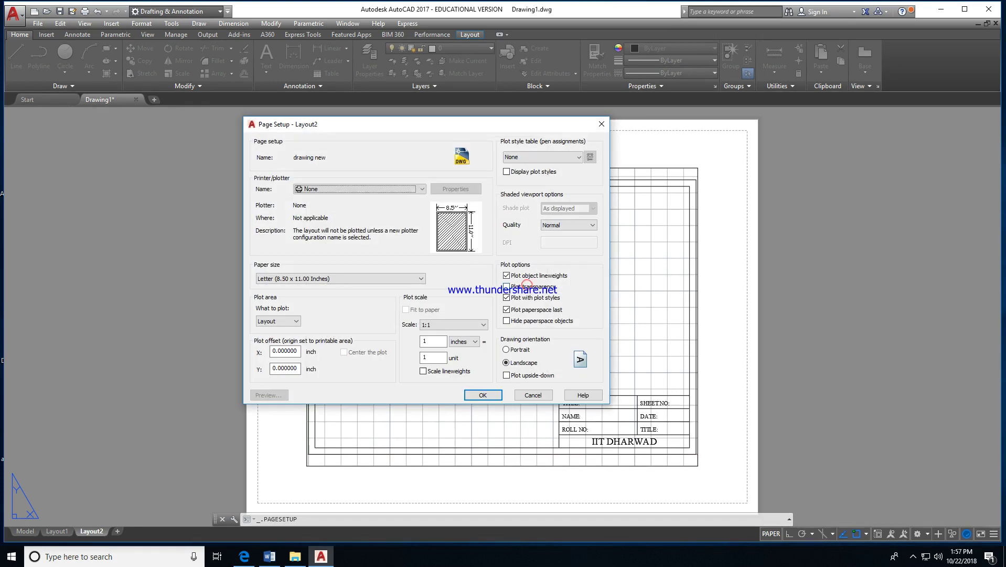
- Set the page setup's plotter to DWG To PDF.pc3 and its paper size to ISO full bleed A4 (297.00 x 210.00 MM)
{"action": "left_click", "coordinate": [356, 188]}
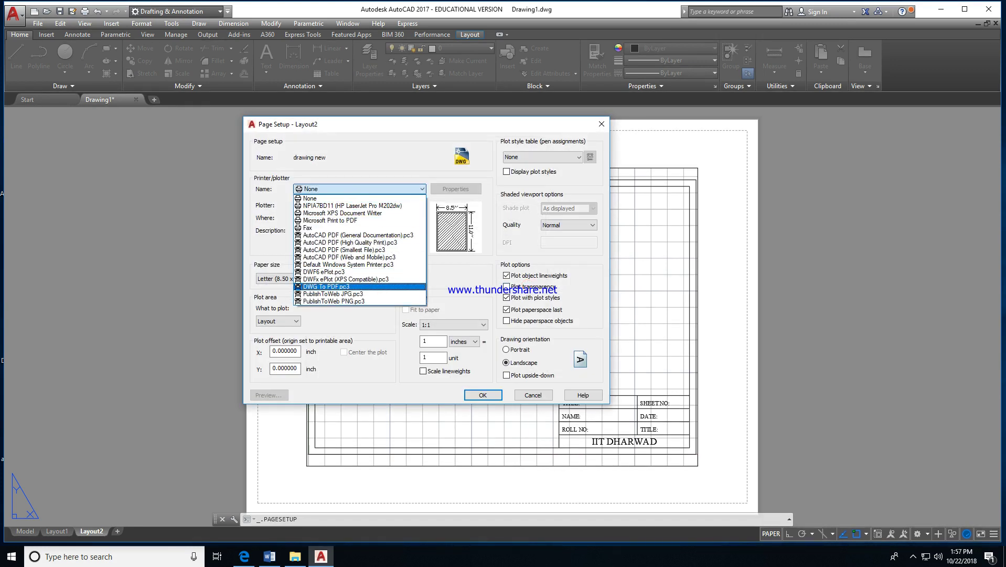
{"action": "left_click", "coordinate": [328, 286]}
{"action": "left_click", "coordinate": [328, 278]}
{"action": "scroll", "coordinate": [336, 368], "scroll_direction": "up", "scroll_amount": 5}
{"action": "scroll", "coordinate": [336, 367], "scroll_direction": "up", "scroll_amount": 7}
{"action": "scroll", "coordinate": [336, 333], "scroll_direction": "up", "scroll_amount": 3}
{"action": "scroll", "coordinate": [336, 331], "scroll_direction": "up", "scroll_amount": 2}
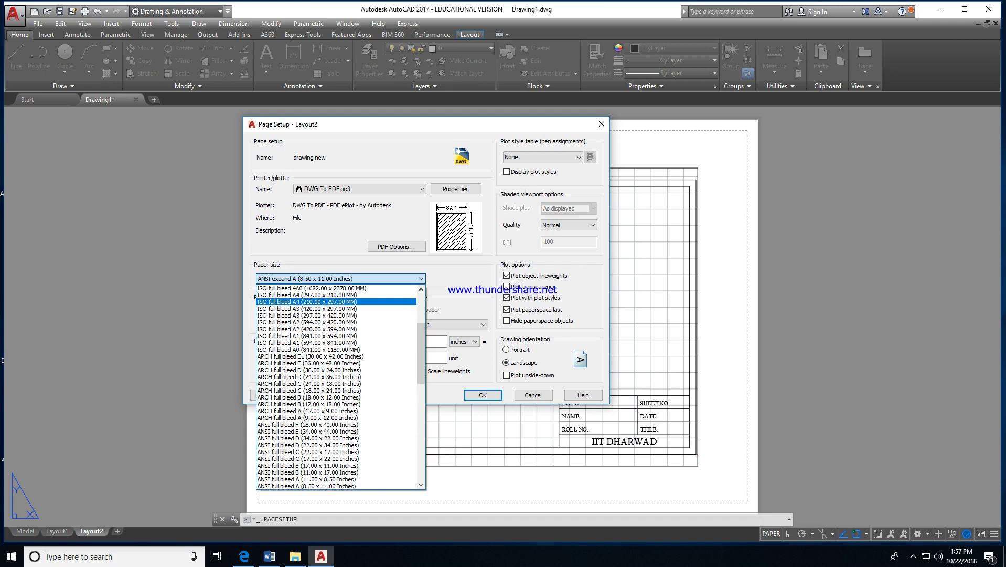
{"action": "left_click", "coordinate": [312, 295]}
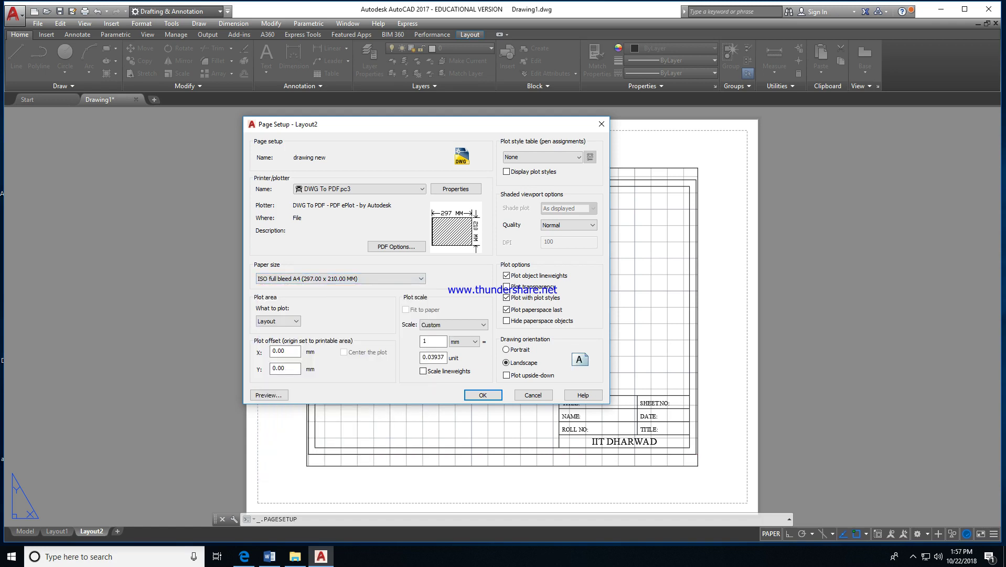
- Define the page setup's plot area as a window from 0,0 to 297,210
{"action": "left_click", "coordinate": [283, 321]}
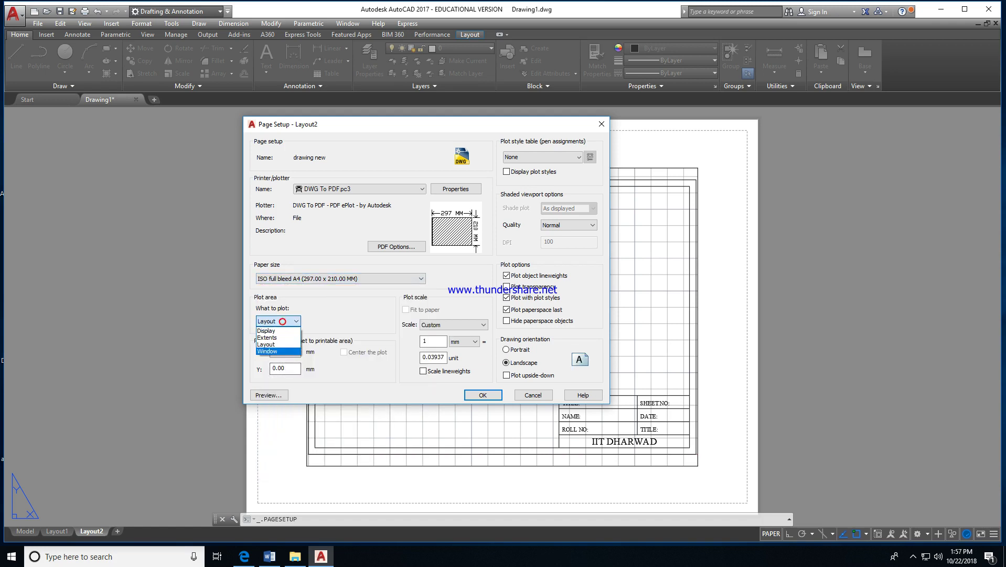
{"action": "left_click", "coordinate": [276, 351]}
{"action": "type", "text": "0,0"}
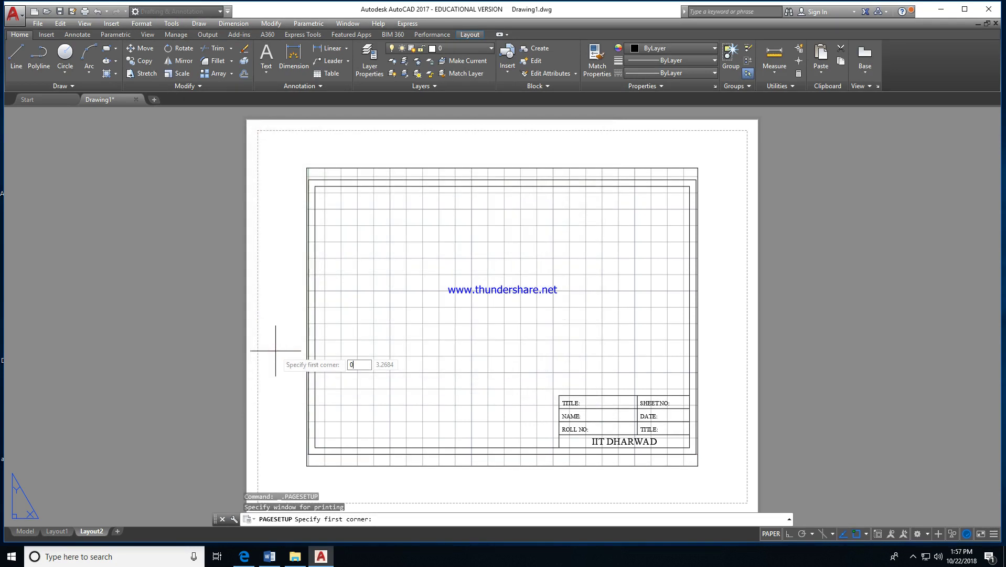
{"action": "key", "text": "Return"}
{"action": "type", "text": "297"}
{"action": "key", "text": "Tab"}
{"action": "type", "text": "2"}
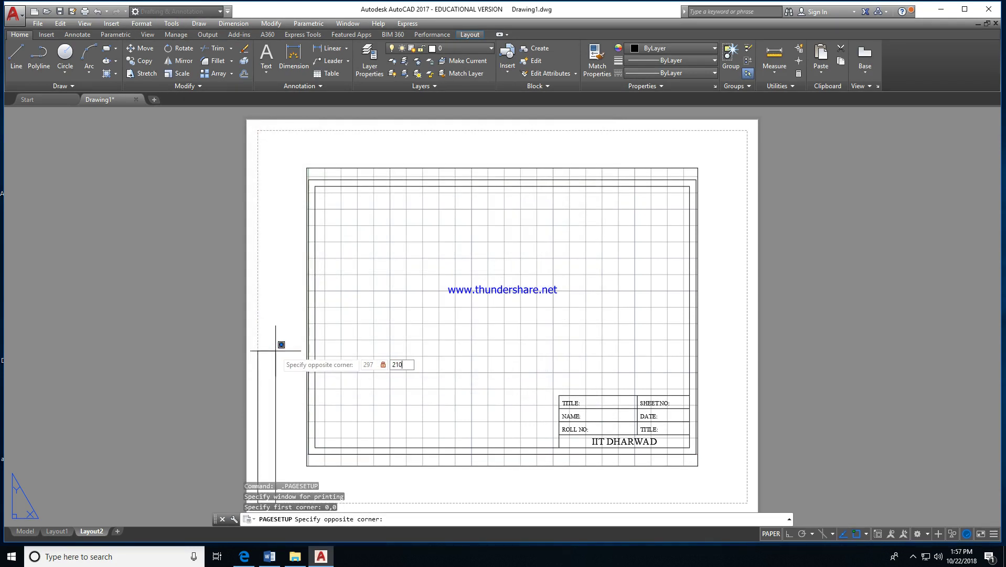
{"action": "key", "text": "Return"}
- Preview the page, accept the page setup and make drawing new the current setup for Layout2
{"action": "left_click", "coordinate": [269, 395]}
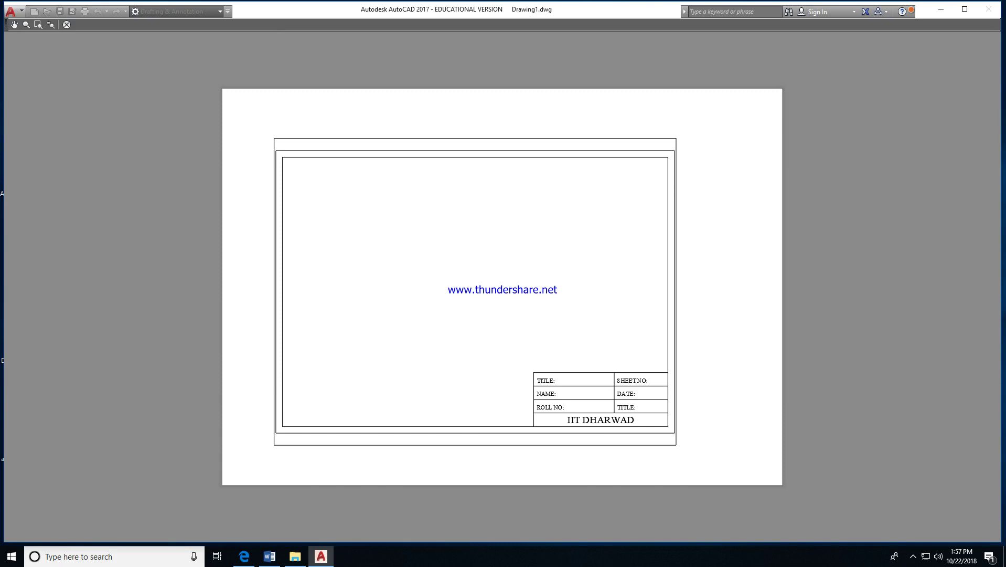
{"action": "left_click", "coordinate": [66, 25]}
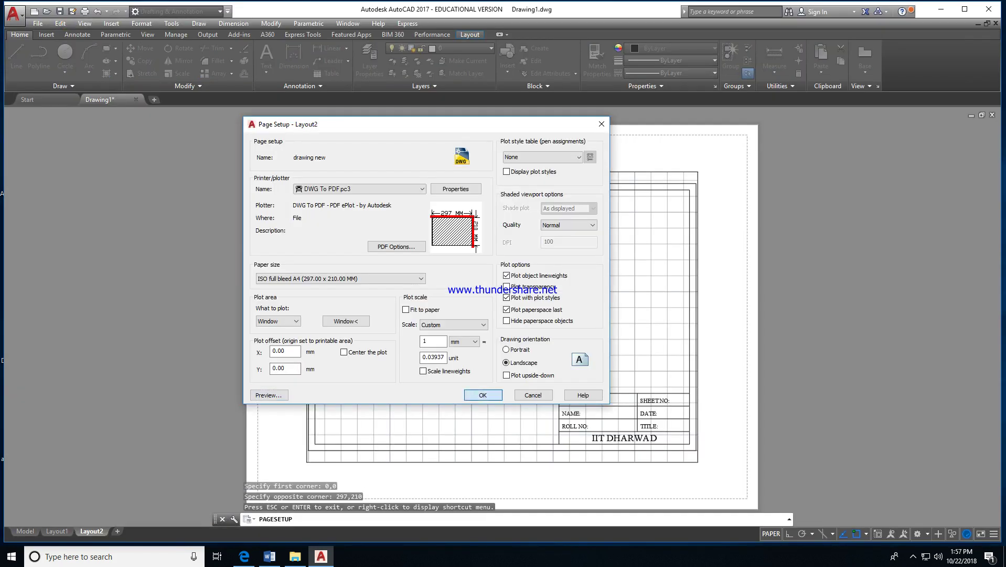
{"action": "left_click", "coordinate": [483, 395]}
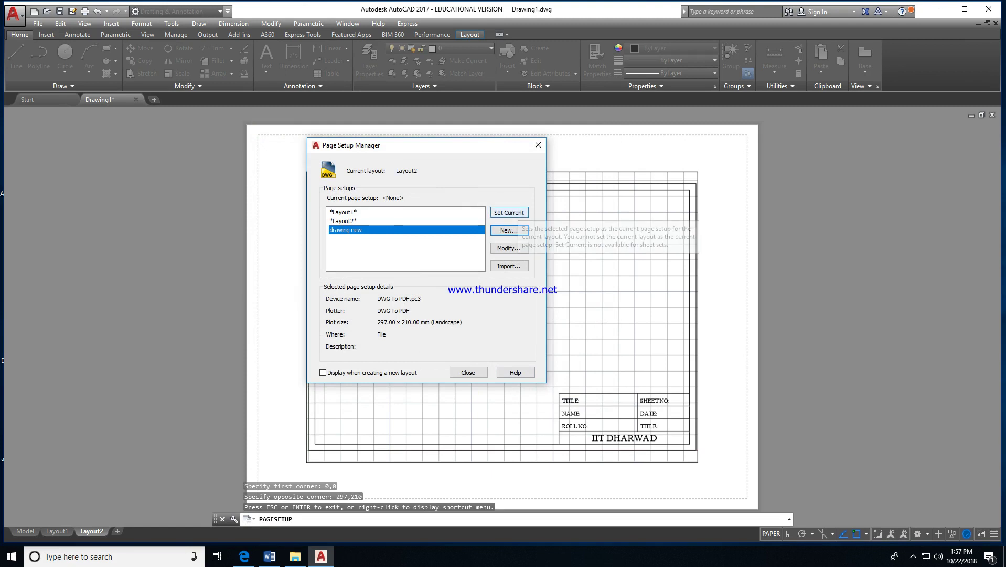
{"action": "left_click", "coordinate": [510, 212]}
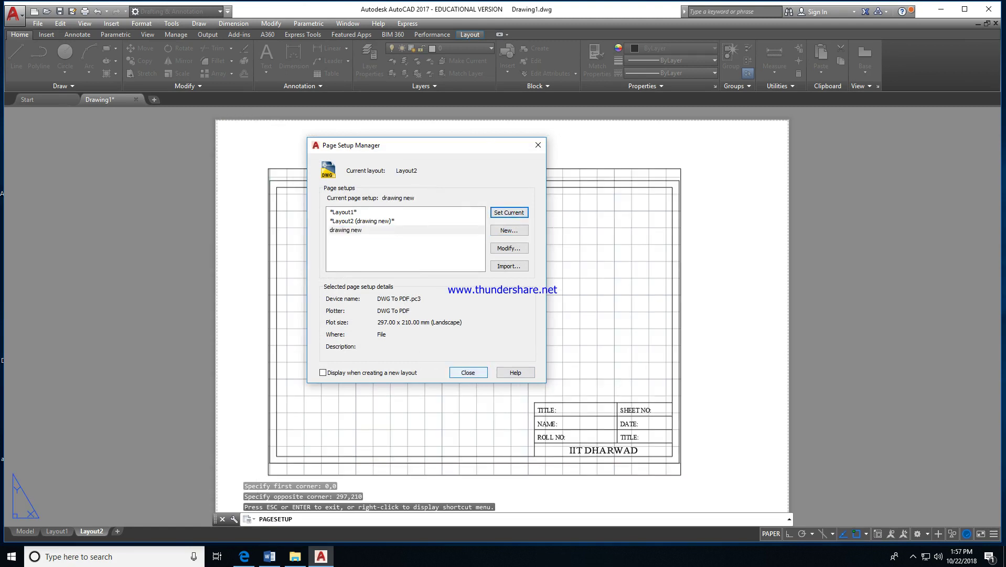
{"action": "left_click", "coordinate": [468, 372]}
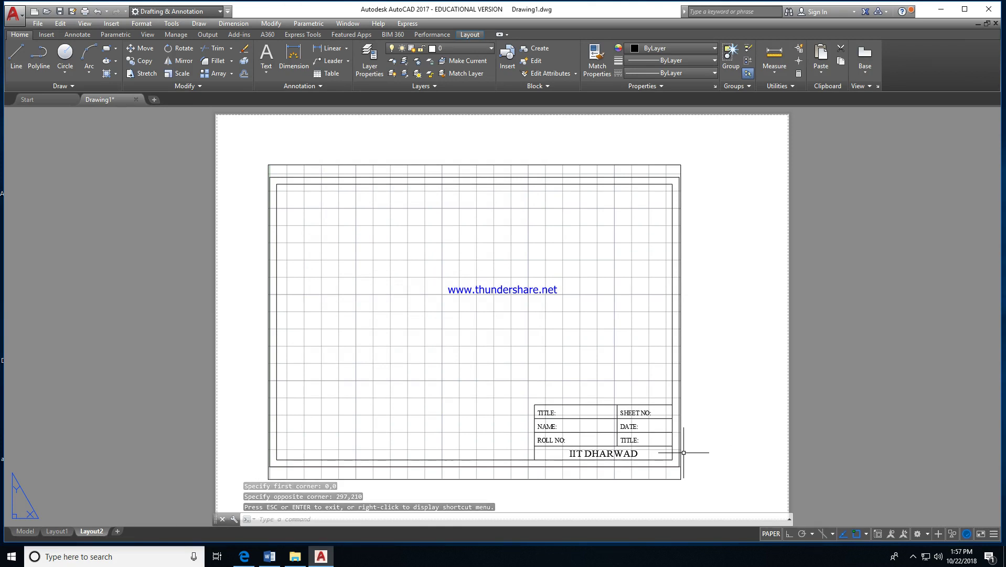
- Save the drawing as Drawing Templete in the personal folder on the Desktop
{"action": "key", "text": "ctrl+s"}
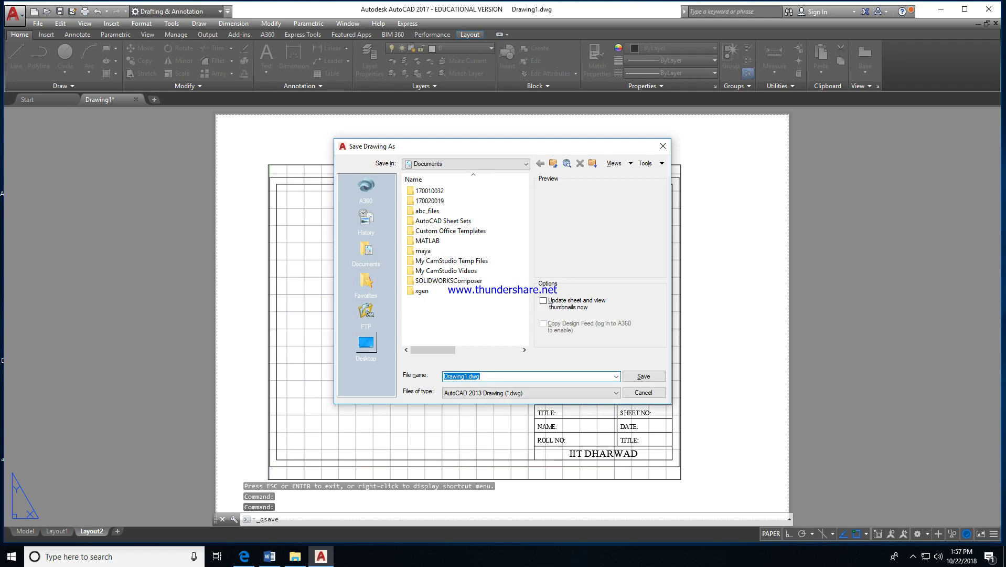
{"action": "left_click", "coordinate": [367, 342]}
{"action": "scroll", "coordinate": [446, 300], "scroll_direction": "down", "scroll_amount": 4}
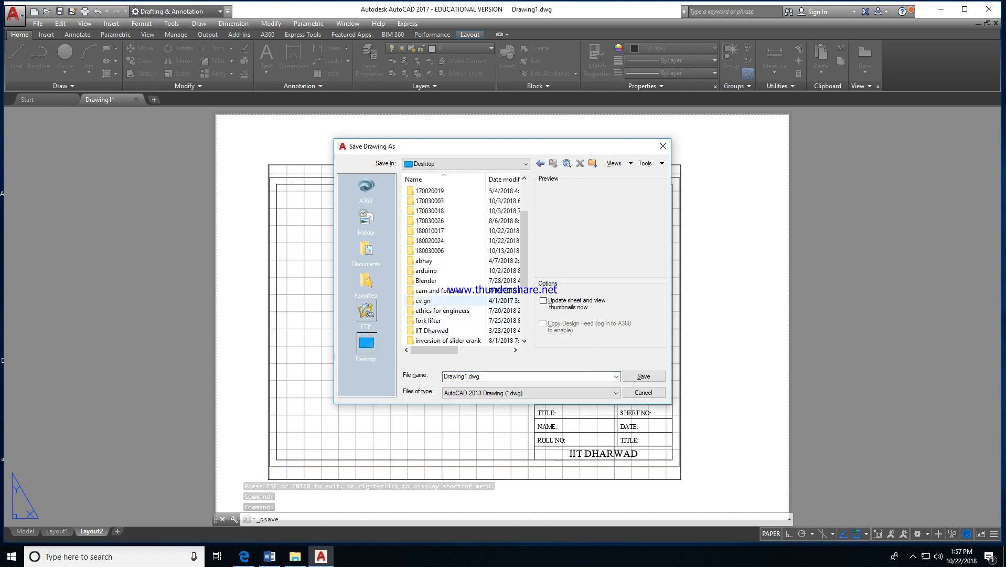
{"action": "double_click", "coordinate": [441, 340]}
{"action": "left_click", "coordinate": [511, 375]}
{"action": "type", "text": "Drawing"}
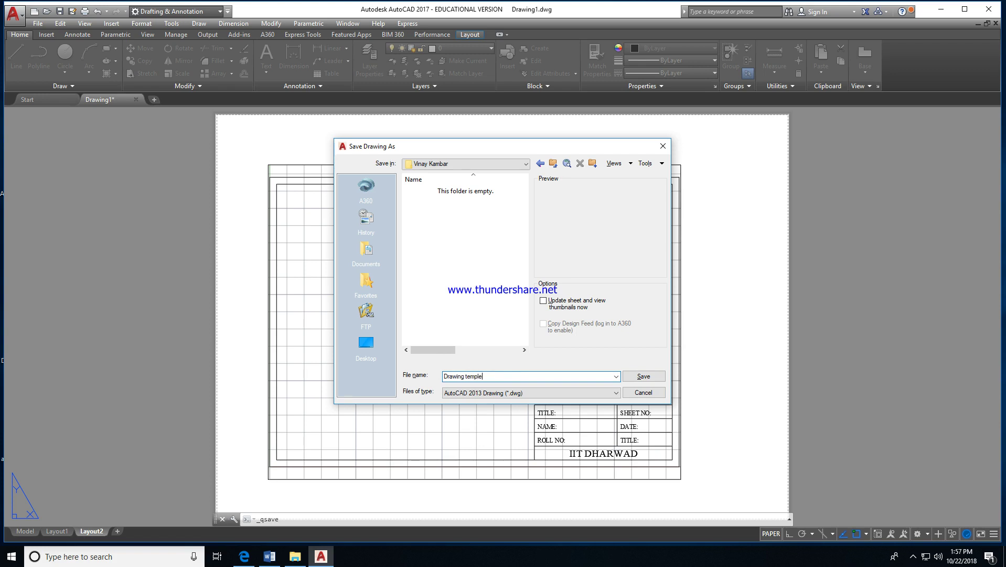
{"action": "left_click", "coordinate": [643, 376]}
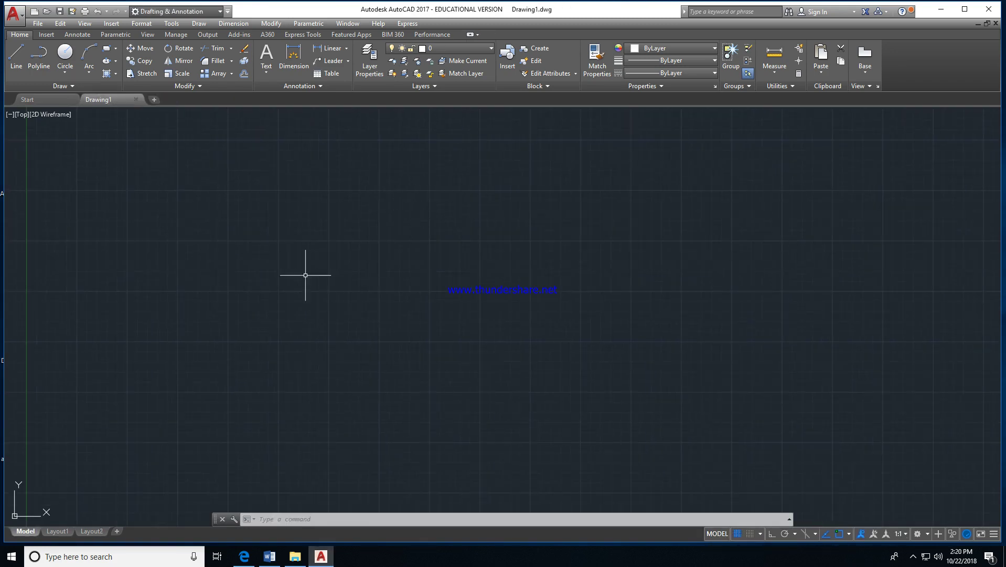
{"action": "left_click", "coordinate": [466, 46]}
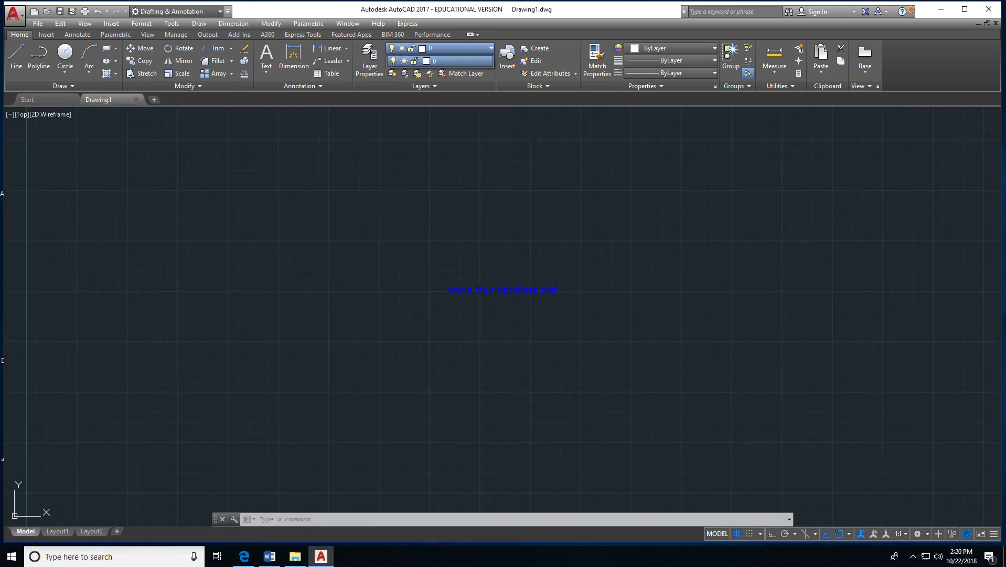
{"action": "left_click", "coordinate": [460, 48]}
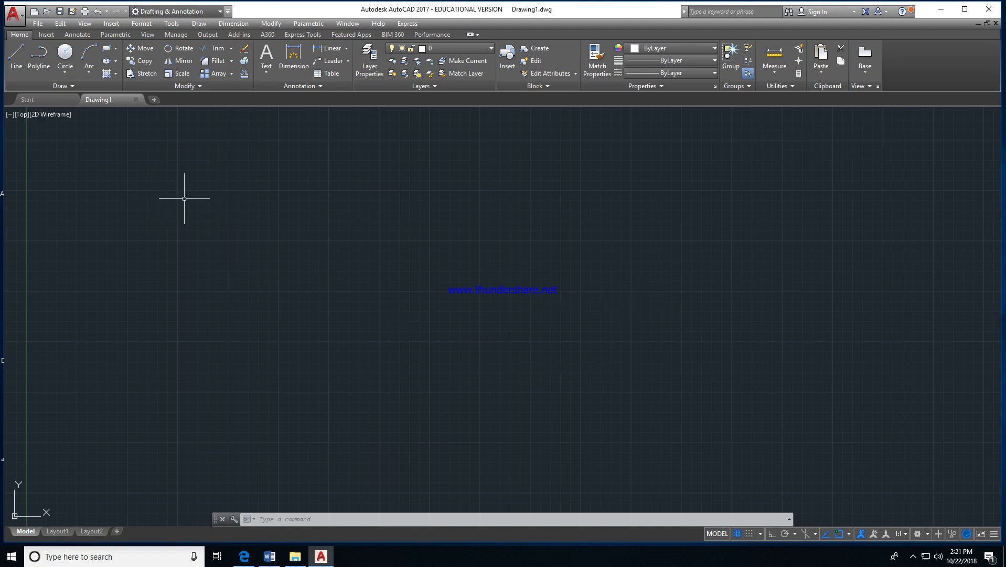
- Set the new drawing's insertion units to millimetres
{"action": "type", "text": "un"}
{"action": "key", "text": "Return"}
{"action": "left_click", "coordinate": [413, 252]}
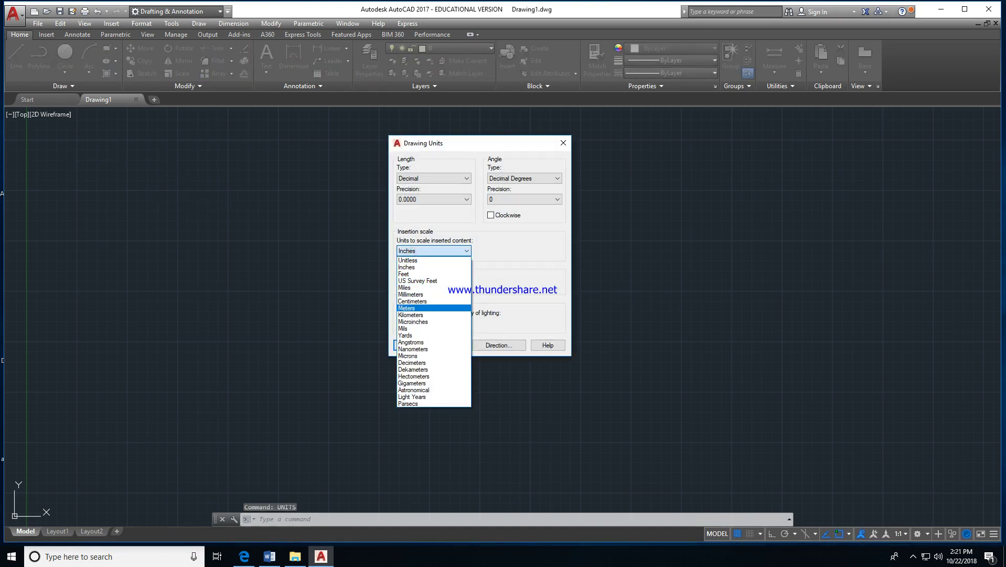
{"action": "left_click", "coordinate": [416, 294]}
{"action": "left_click", "coordinate": [415, 346]}
- Set the model space limits from 0,0 to 297,210 and zoom to the full drawing area
{"action": "type", "text": "limits"}
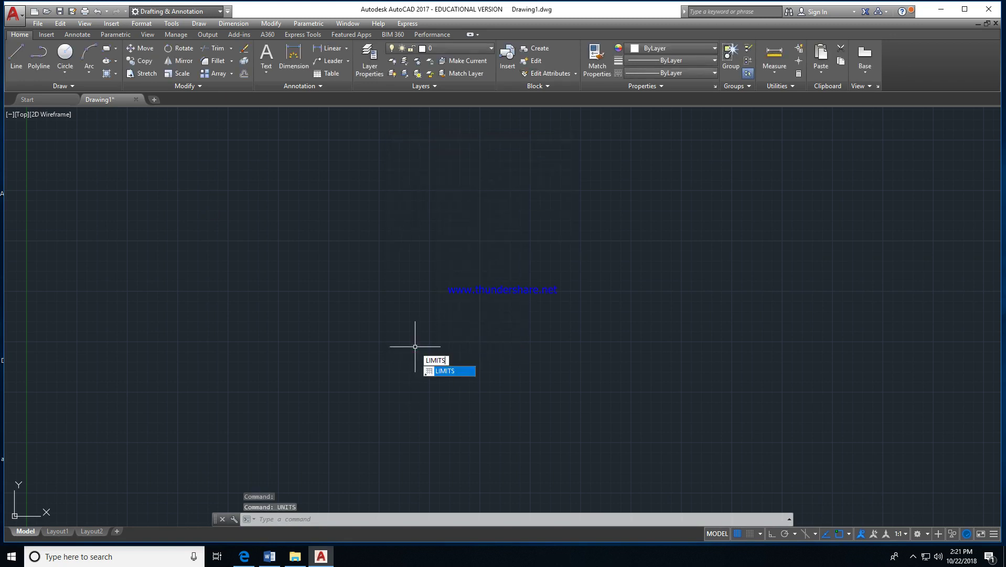
{"action": "key", "text": "Return"}
{"action": "type", "text": "0,0"}
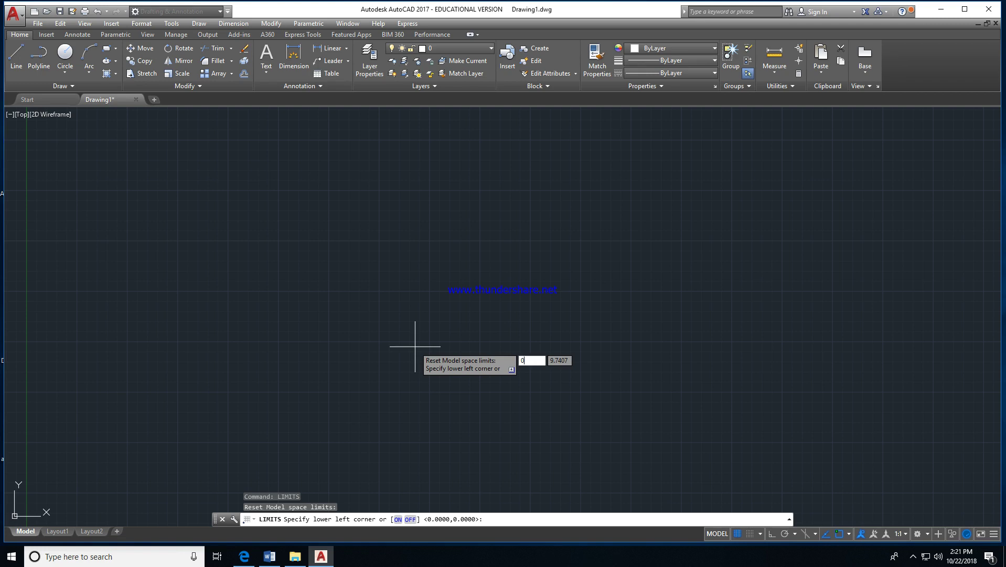
{"action": "key", "text": "Return"}
{"action": "type", "text": "297,21"}
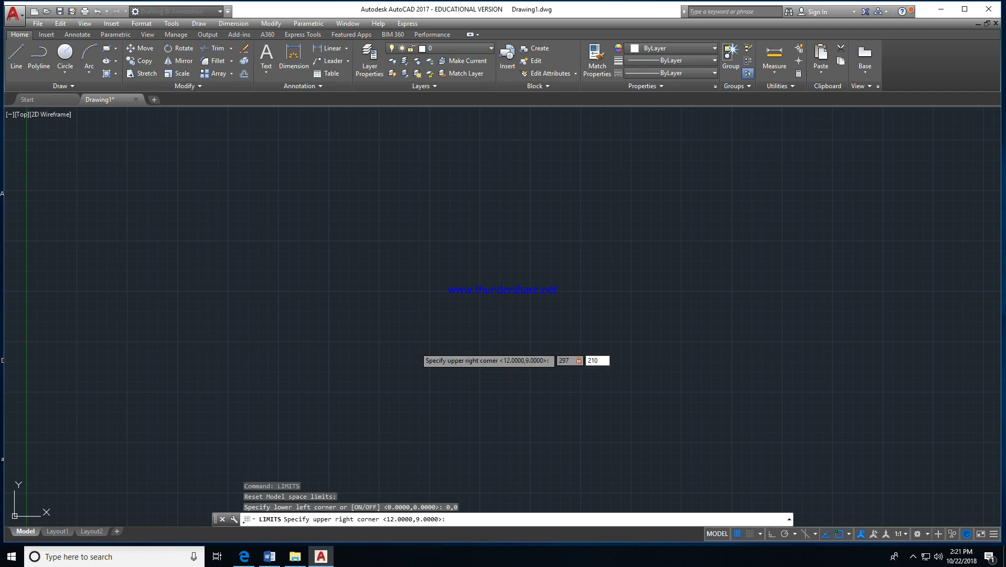
{"action": "key", "text": "Return"}
{"action": "type", "text": "z"}
{"action": "key", "text": "Return"}
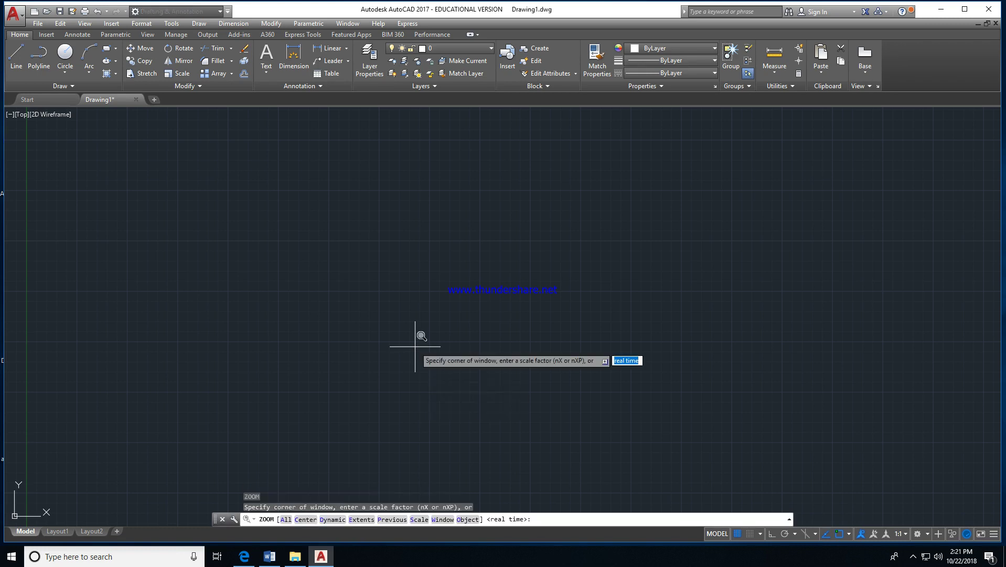
{"action": "type", "text": "a"}
{"action": "key", "text": "Return"}
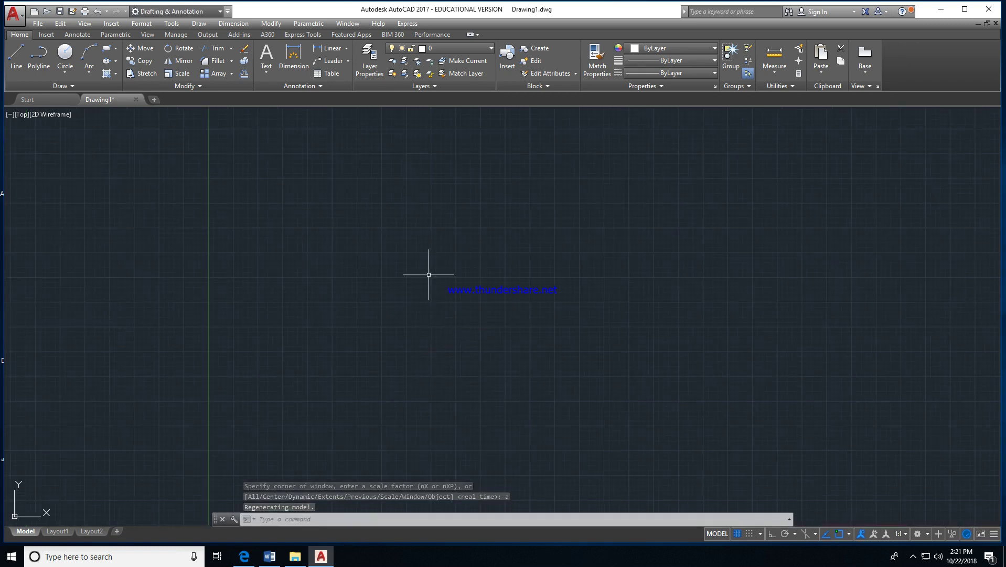
- Open DesignCenter and browse to the contents of Drawing Templete.dwg in the personal folder on the Desktop
{"action": "left_click", "coordinate": [47, 34]}
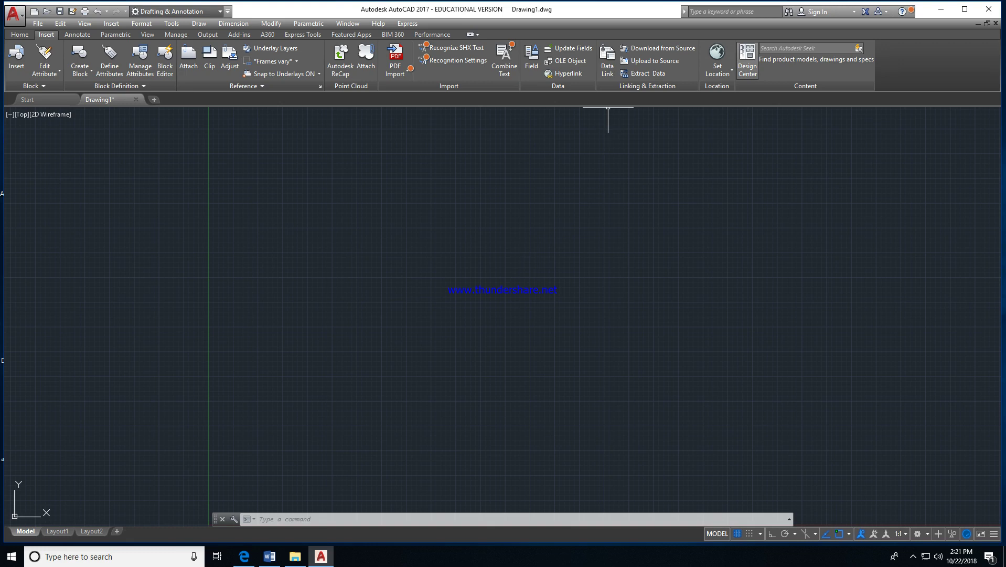
{"action": "left_click", "coordinate": [749, 58]}
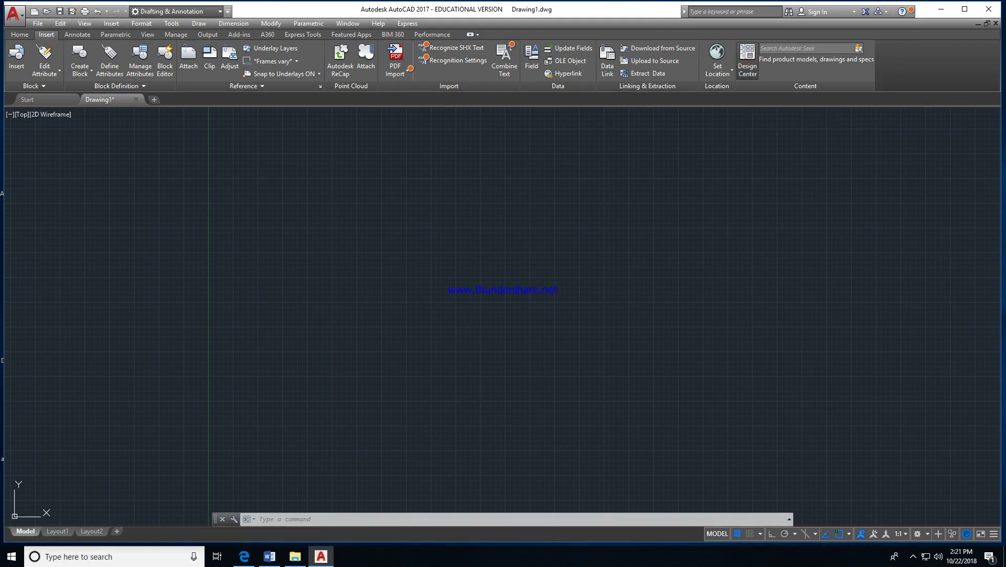
{"action": "left_click", "coordinate": [232, 162]}
{"action": "left_click", "coordinate": [304, 183]}
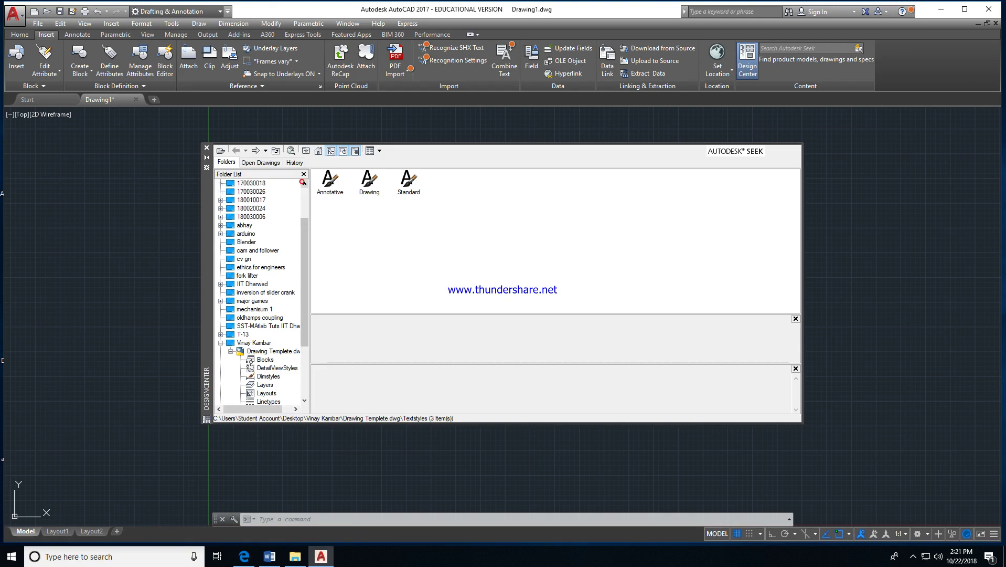
{"action": "left_click_drag", "start_coordinate": [306, 224], "coordinate": [304, 184]}
{"action": "double_click", "coordinate": [239, 183]}
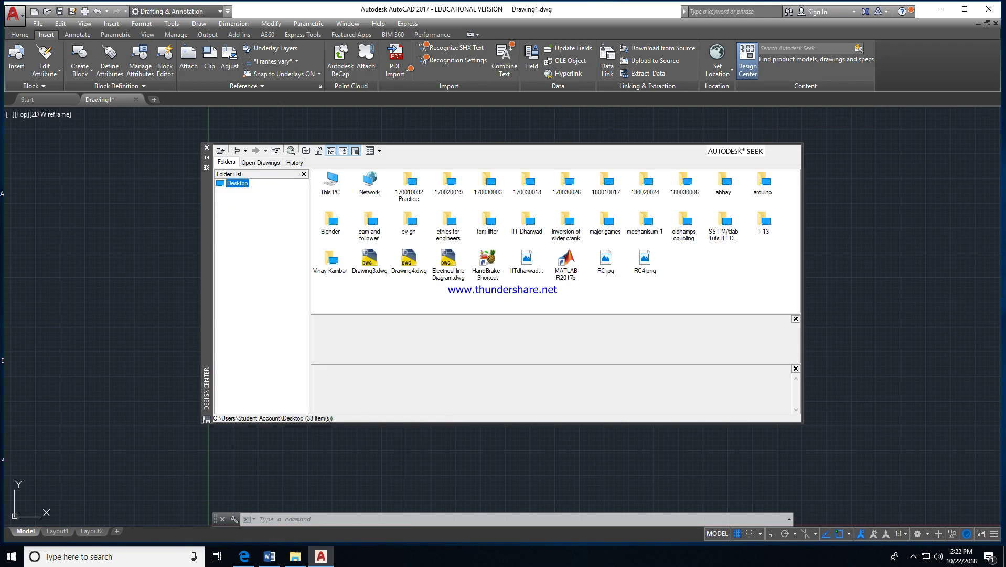
{"action": "double_click", "coordinate": [330, 259]}
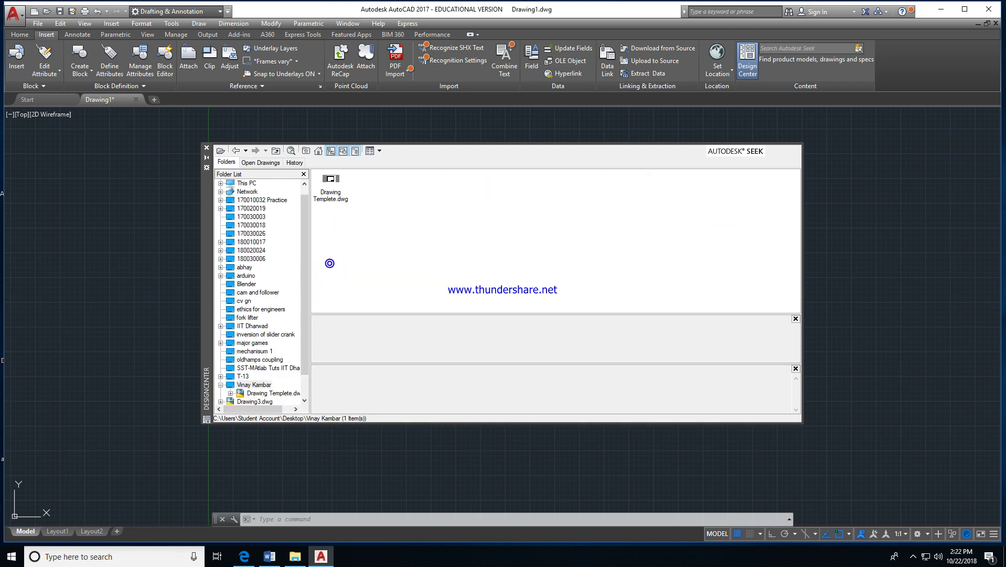
{"action": "double_click", "coordinate": [330, 181]}
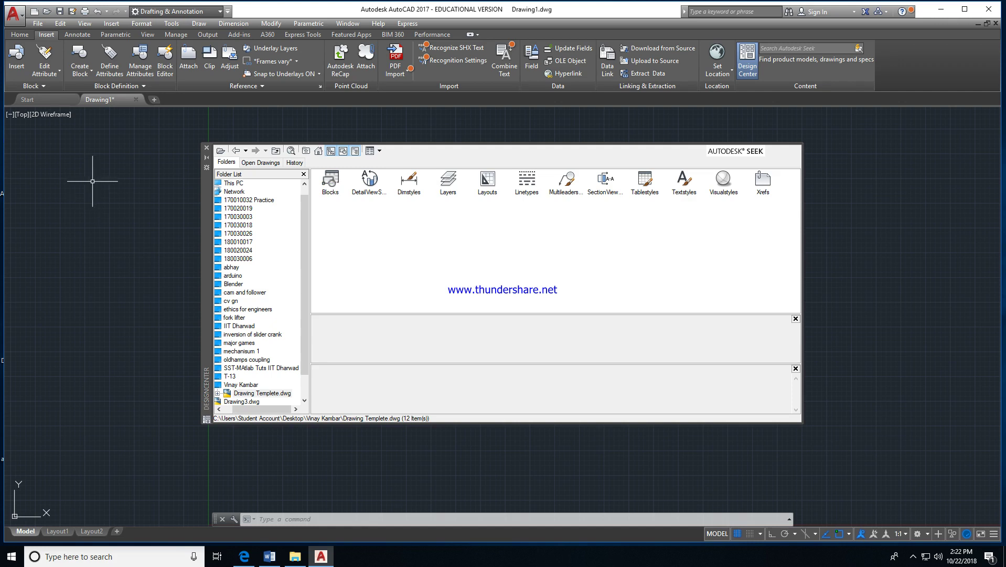
- Copy the Copy of ISO-25 dimension style and all layers from Drawing Templete.dwg into the new drawing
{"action": "double_click", "coordinate": [409, 181]}
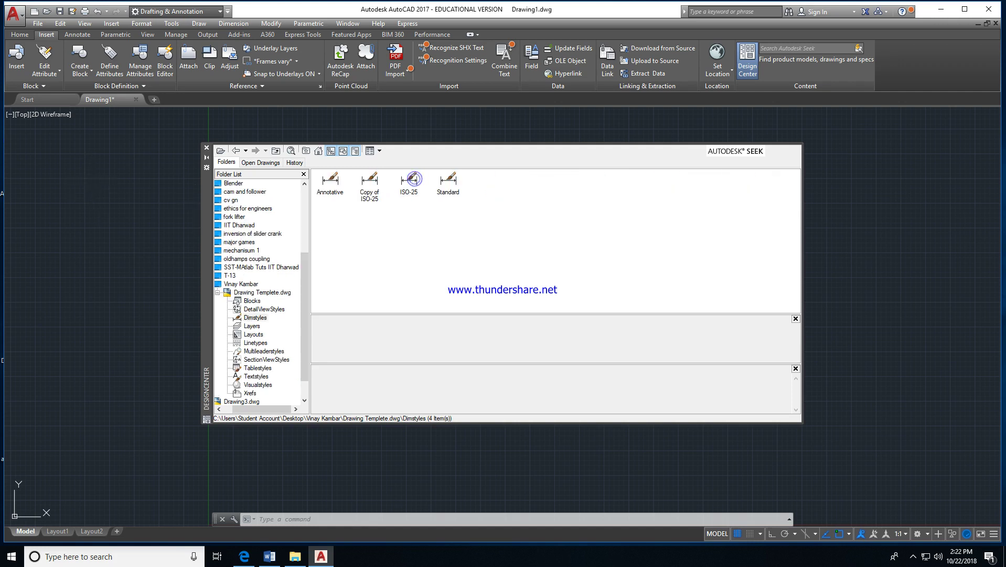
{"action": "left_click", "coordinate": [370, 189]}
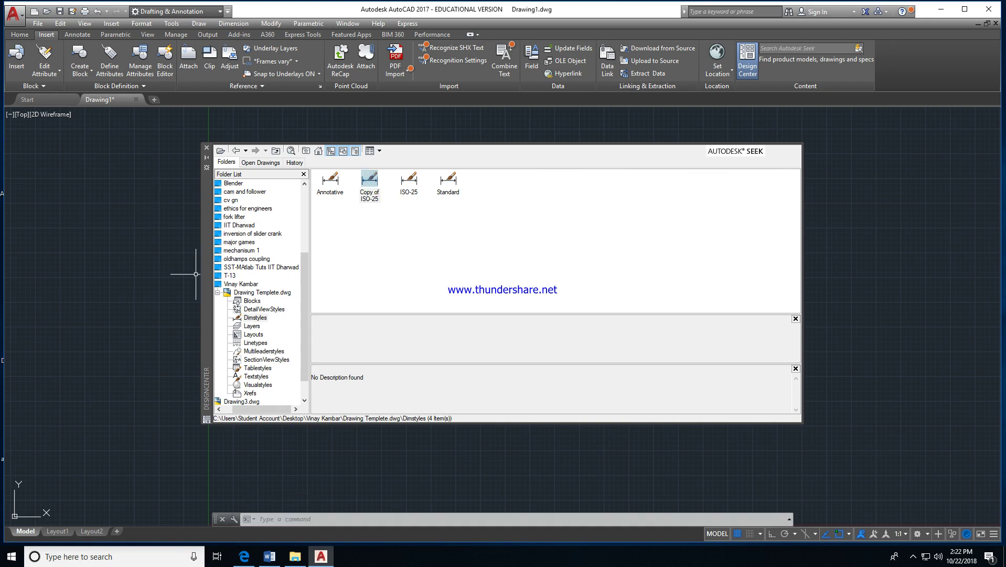
{"action": "left_click", "coordinate": [253, 326]}
{"action": "left_click_drag", "start_coordinate": [590, 216], "coordinate": [321, 171]}
{"action": "left_click_drag", "start_coordinate": [374, 182], "coordinate": [142, 206]}
- Copy both layouts and all linetypes from Drawing Templete.dwg into the new drawing
{"action": "left_click", "coordinate": [253, 334]}
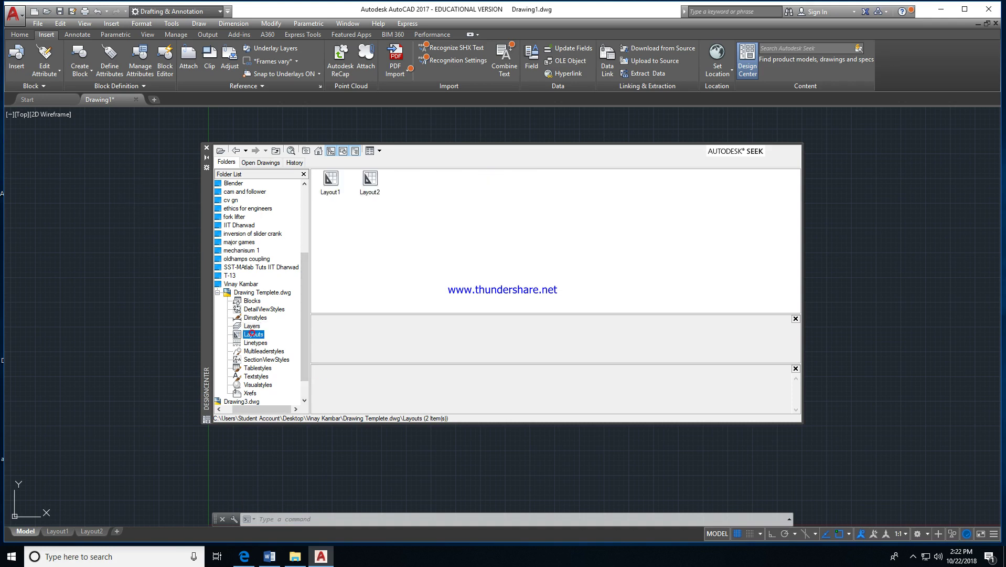
{"action": "left_click_drag", "start_coordinate": [311, 170], "coordinate": [400, 211]}
{"action": "left_click_drag", "start_coordinate": [327, 176], "coordinate": [193, 298]}
{"action": "left_click", "coordinate": [257, 343]}
{"action": "left_click_drag", "start_coordinate": [318, 170], "coordinate": [520, 224]}
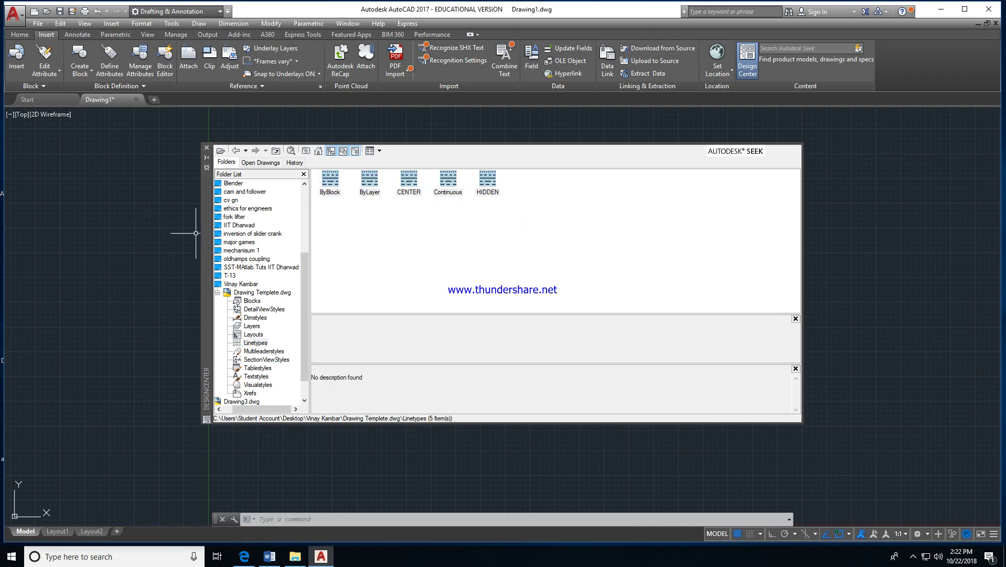
- Copy the Drawing text style from Drawing Templete.dwg into the new drawing and close DesignCenter
{"action": "left_click", "coordinate": [256, 377]}
{"action": "left_click", "coordinate": [369, 184]}
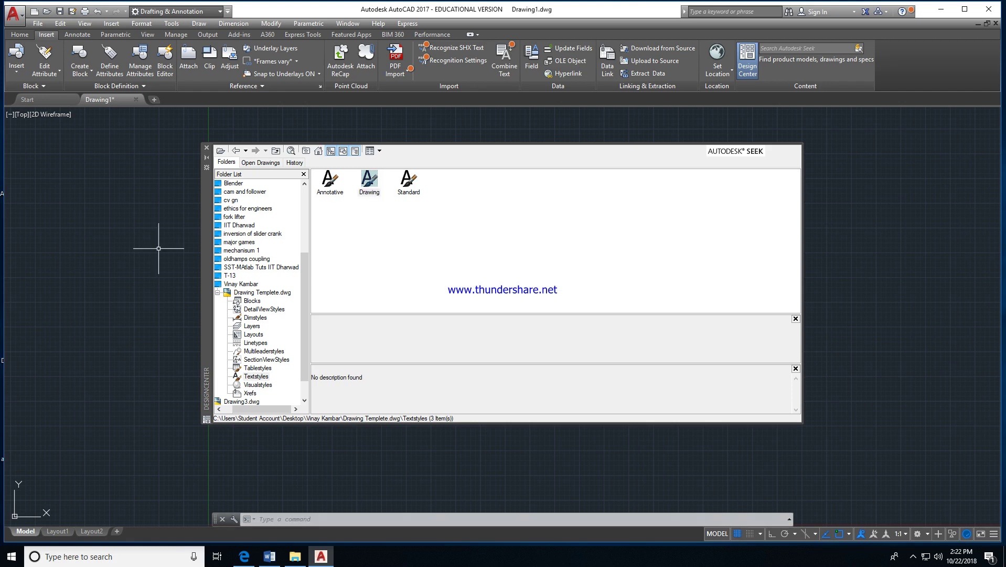
{"action": "left_click", "coordinate": [206, 147]}
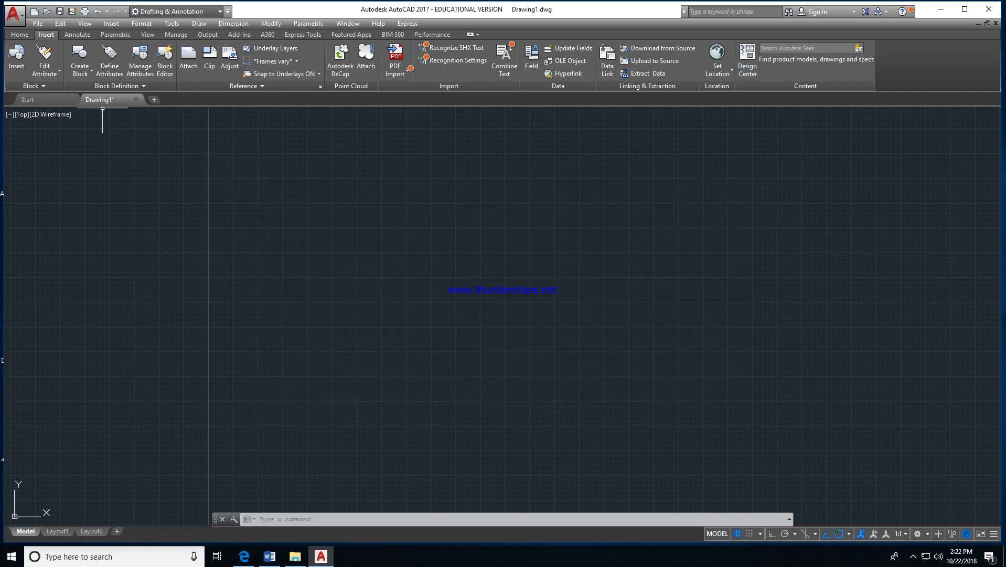
- Make Drawing the current text style in the new drawing
{"action": "left_click", "coordinate": [21, 34]}
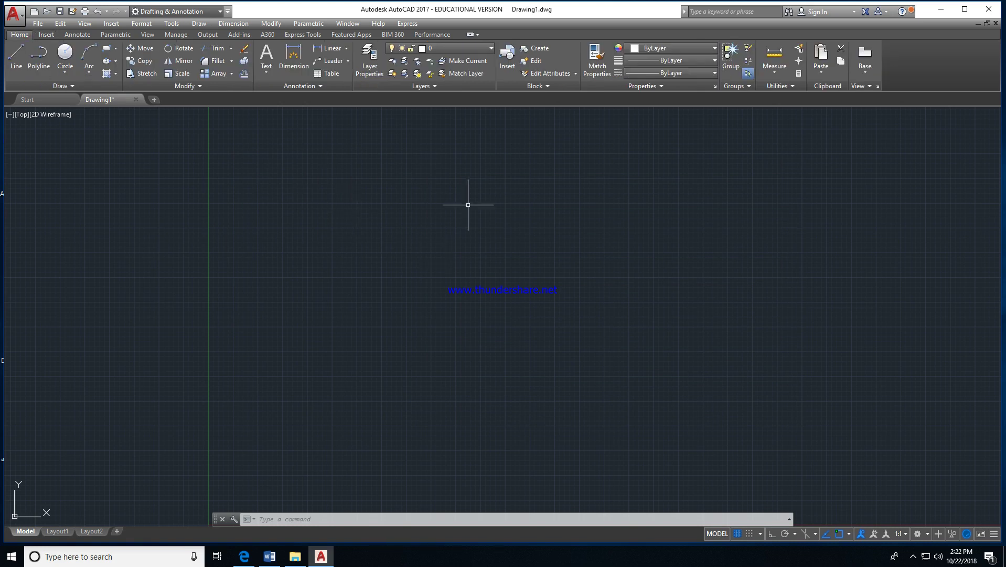
{"action": "left_click", "coordinate": [318, 85]}
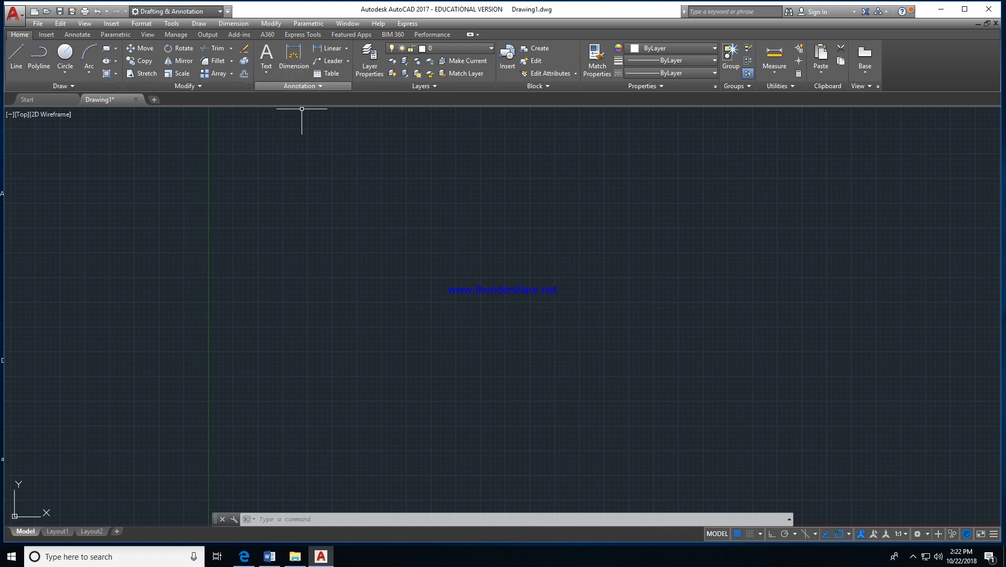
{"action": "left_click", "coordinate": [317, 86]}
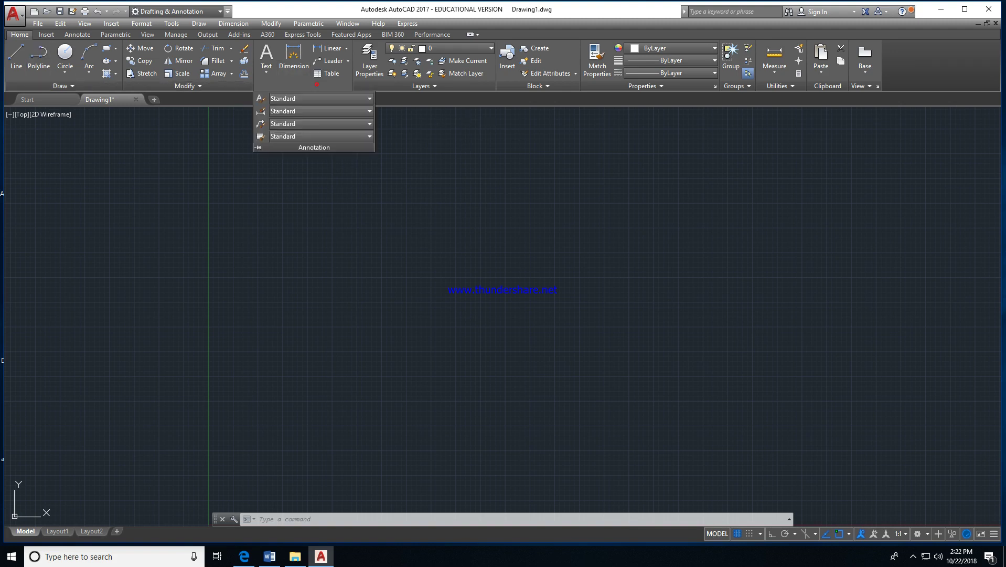
{"action": "left_click", "coordinate": [261, 98]}
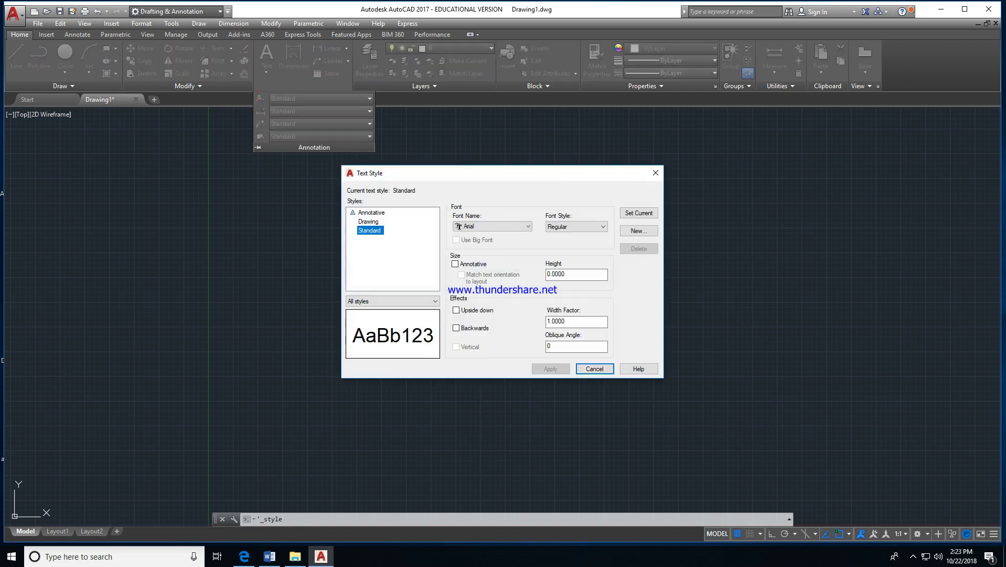
{"action": "left_click", "coordinate": [369, 222]}
{"action": "left_click", "coordinate": [639, 213]}
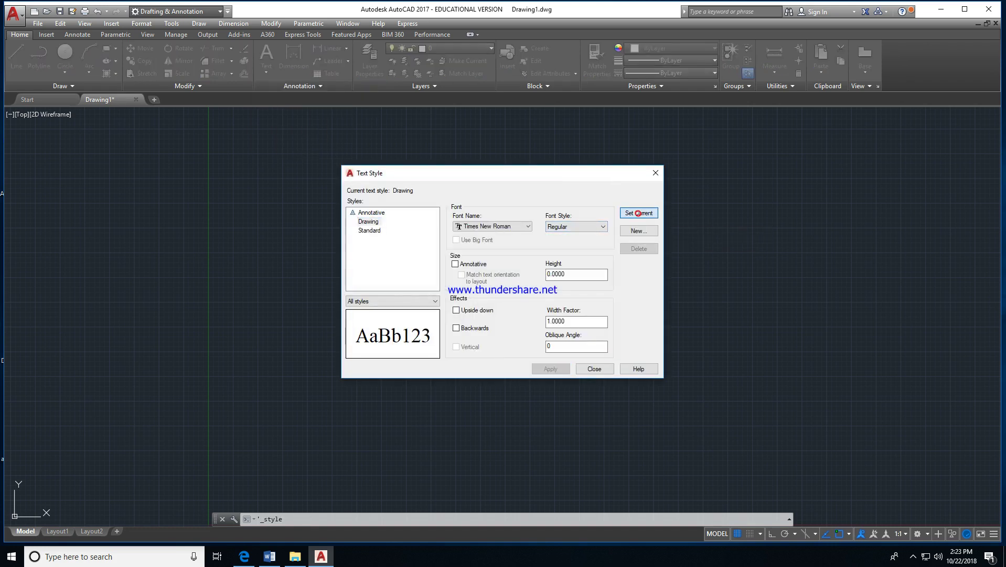
{"action": "left_click", "coordinate": [595, 368]}
- Make Copy of ISO-25 the current dimension style and check the list of available layers
{"action": "left_click", "coordinate": [302, 86]}
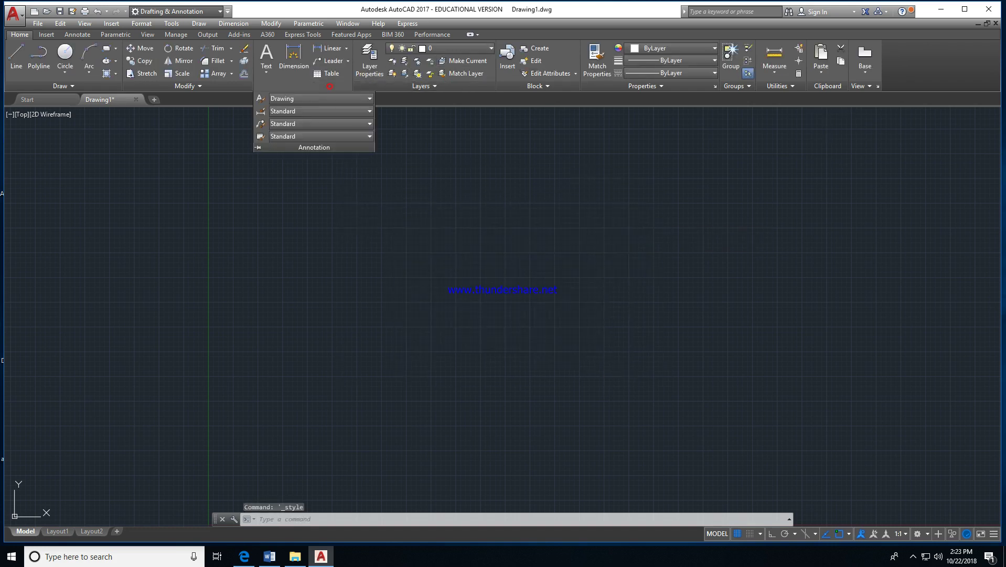
{"action": "left_click", "coordinate": [260, 111]}
{"action": "left_click", "coordinate": [405, 229]}
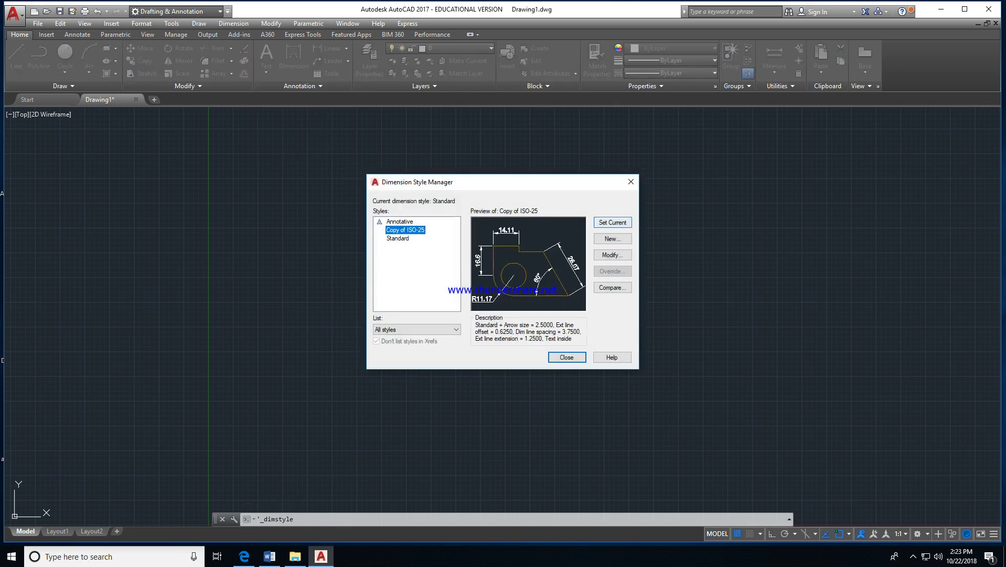
{"action": "left_click", "coordinate": [617, 221]}
{"action": "left_click", "coordinate": [570, 357]}
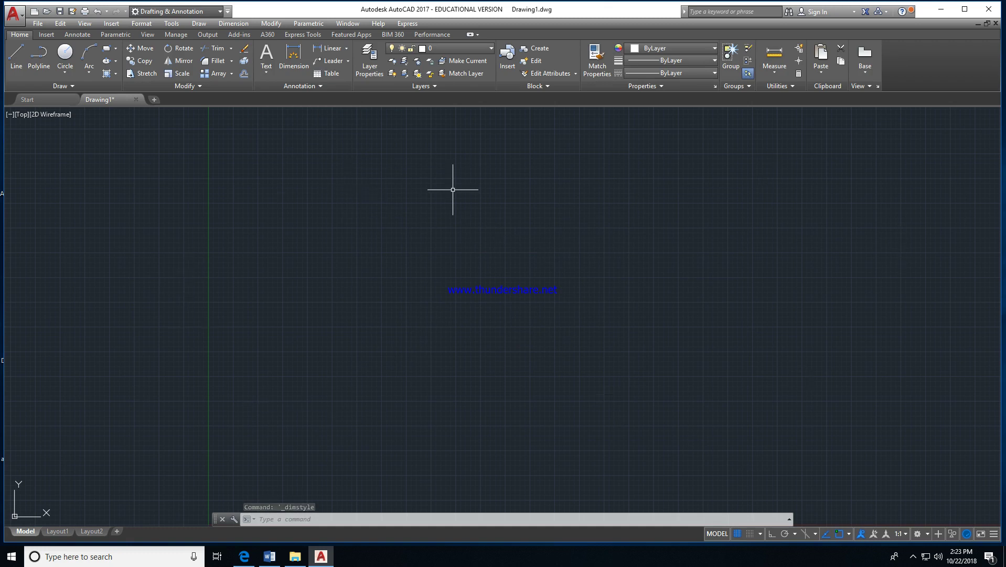
{"action": "left_click", "coordinate": [457, 48]}
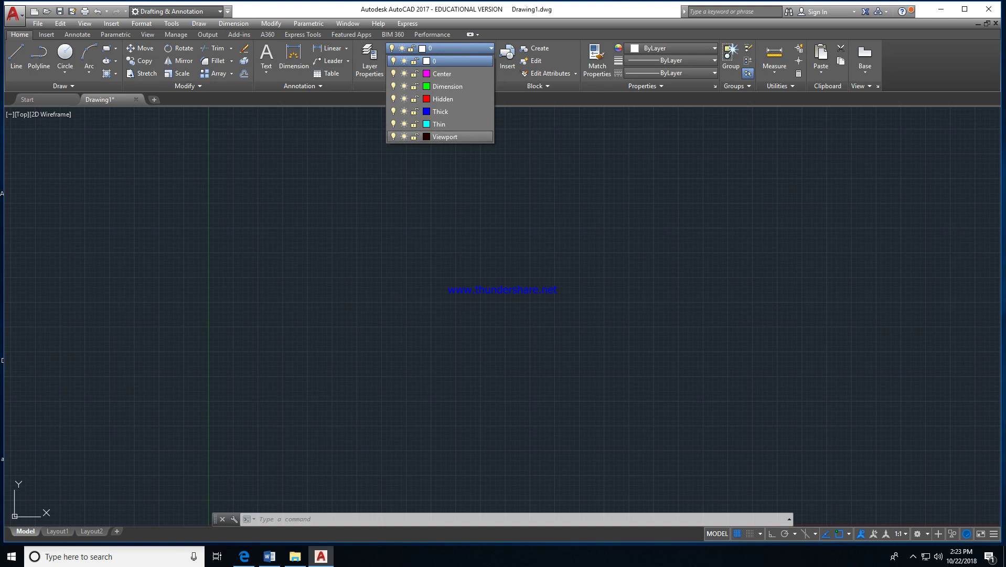
{"action": "left_click", "coordinate": [661, 163]}
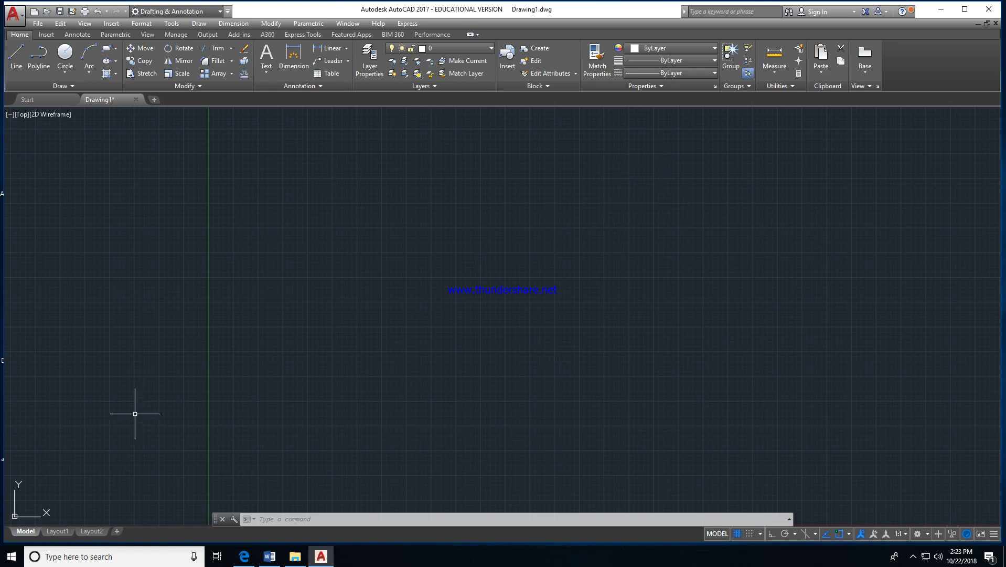
- Insert Drawing Templete.dwg as a block into Layout1 at 0,0,0 with scale 1 and rotation 0
{"action": "left_click", "coordinate": [68, 524]}
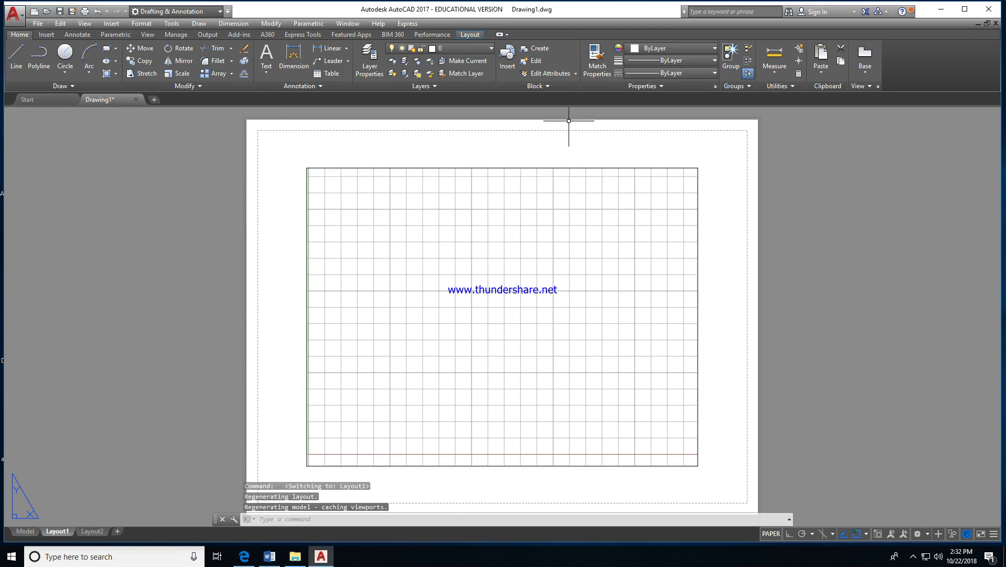
{"action": "left_click", "coordinate": [537, 86]}
{"action": "left_click", "coordinate": [507, 56]}
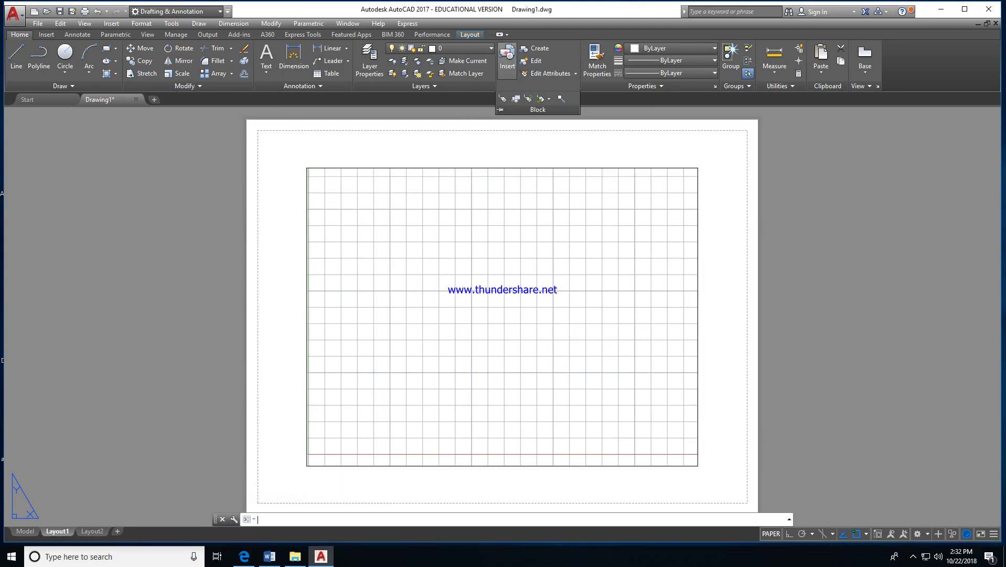
{"action": "left_click", "coordinate": [603, 213]}
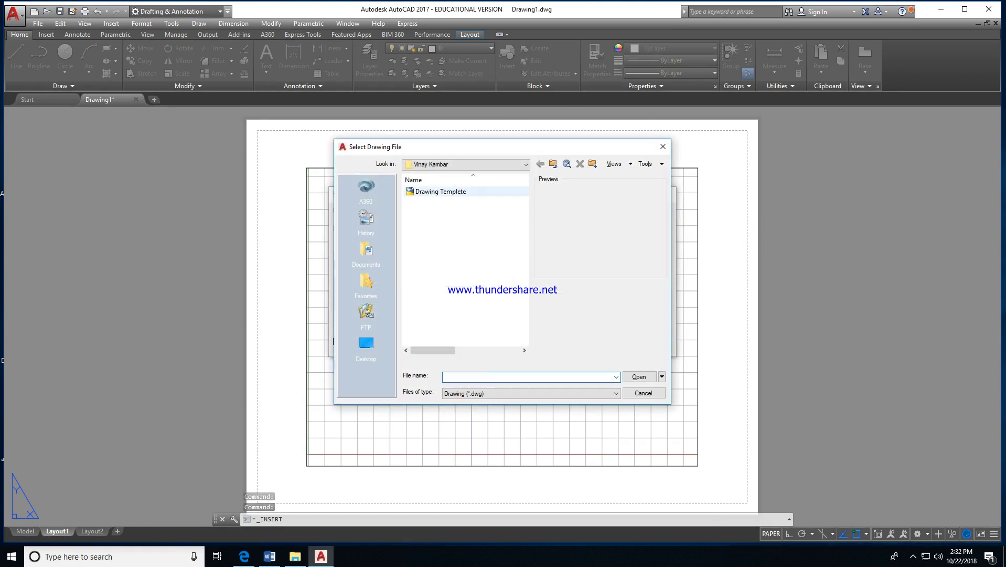
{"action": "left_click", "coordinate": [441, 191]}
{"action": "left_click", "coordinate": [640, 376]}
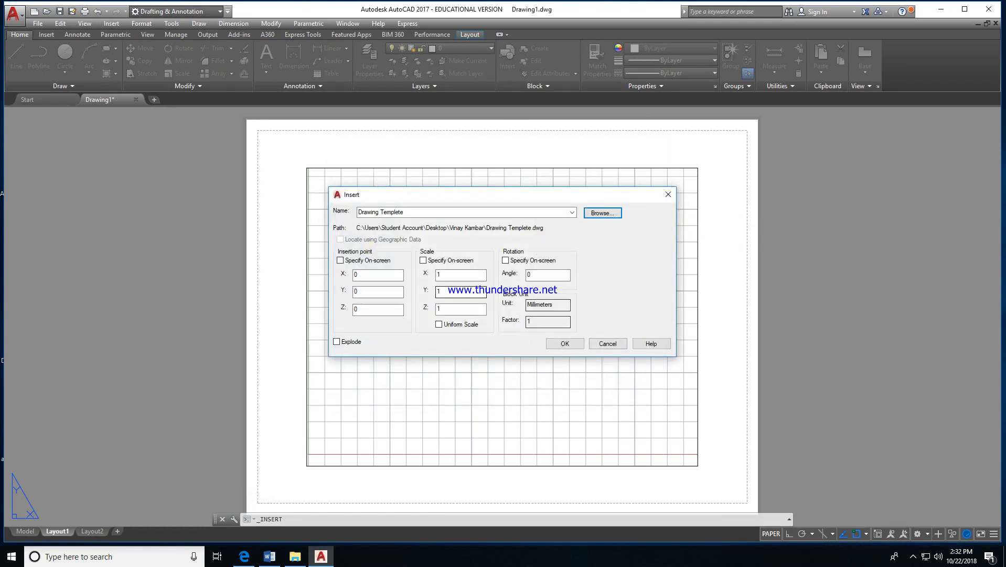
{"action": "left_click", "coordinate": [565, 344]}
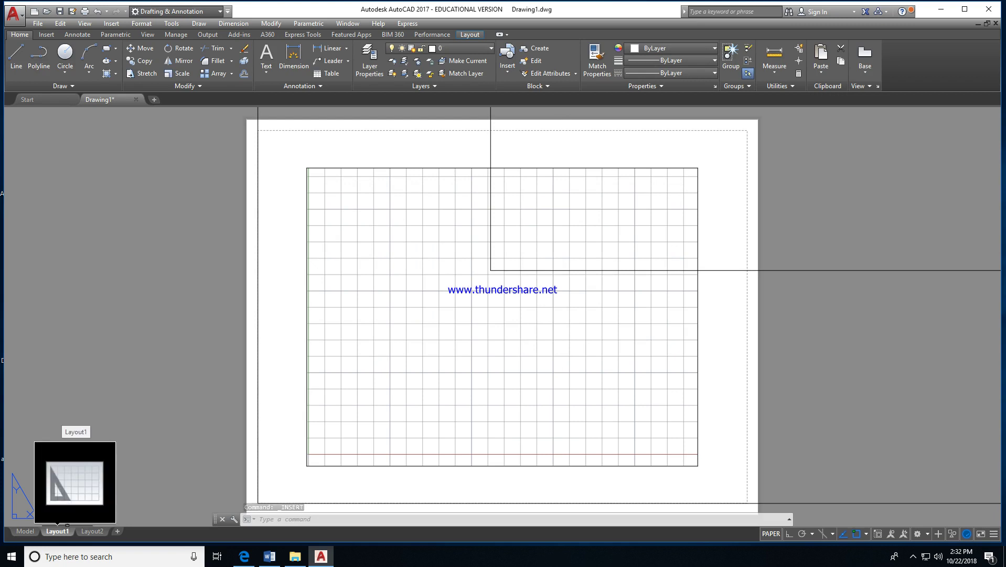
- Apply the Drawing setup page setup to Layout1 and close the Page Setup Manager
{"action": "right_click", "coordinate": [64, 530]}
{"action": "left_click", "coordinate": [111, 458]}
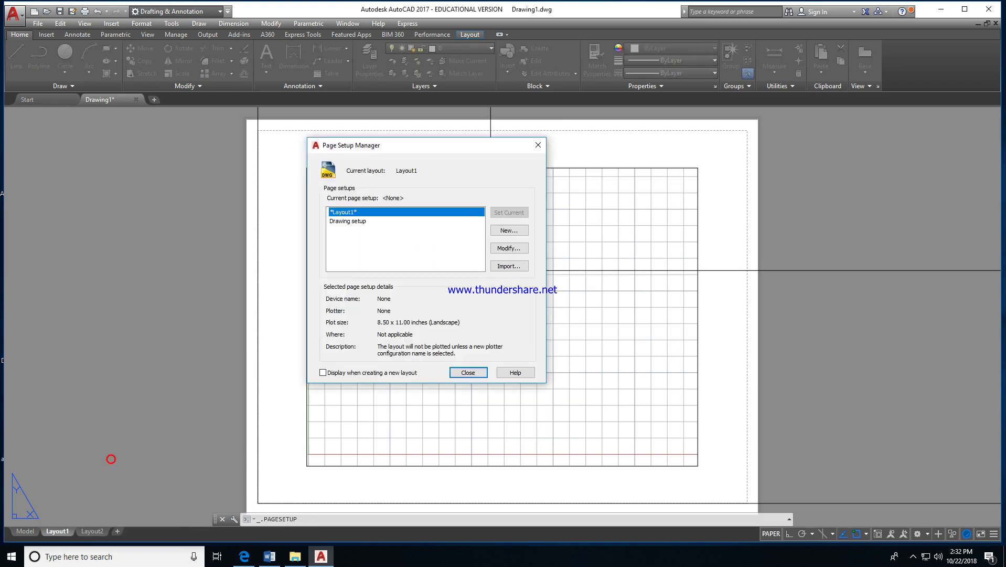
{"action": "left_click", "coordinate": [352, 221]}
{"action": "left_click", "coordinate": [510, 212]}
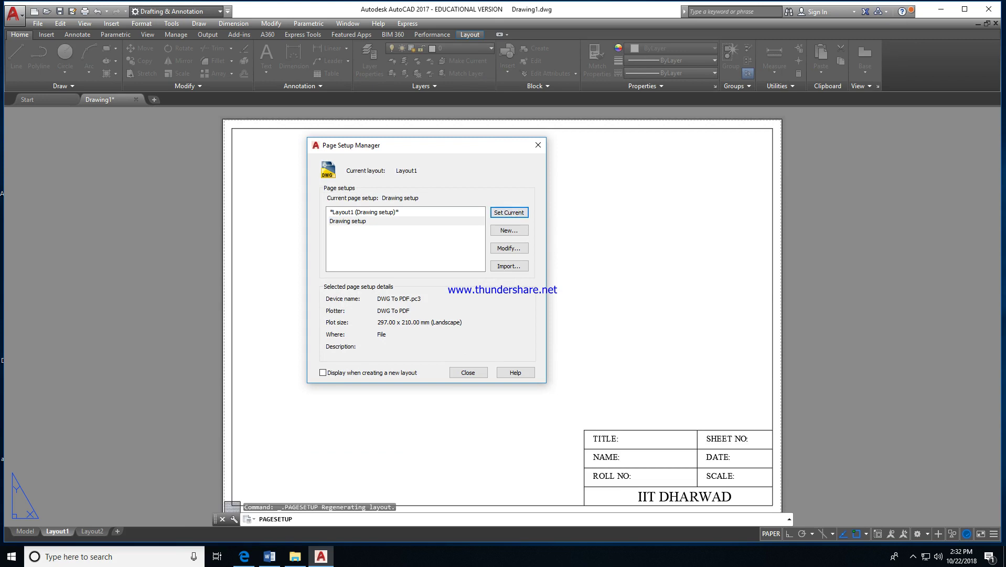
{"action": "left_click", "coordinate": [468, 372]}
- Delete the small leftover viewport at the lower-left corner of the Layout1 sheet
{"action": "scroll", "coordinate": [278, 457], "scroll_direction": "up", "scroll_amount": 6}
{"action": "left_click", "coordinate": [239, 452]}
{"action": "key", "text": "Delete"}
{"action": "scroll", "coordinate": [392, 357], "scroll_direction": "down", "scroll_amount": 8}
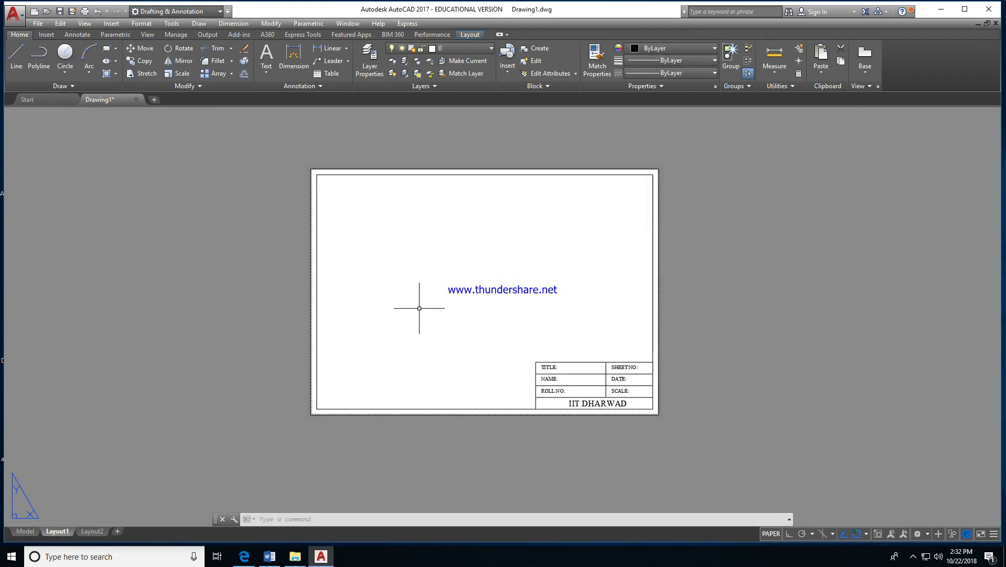
- Draw a smaller circle and a larger circle side by side in model space
{"action": "left_click", "coordinate": [25, 531]}
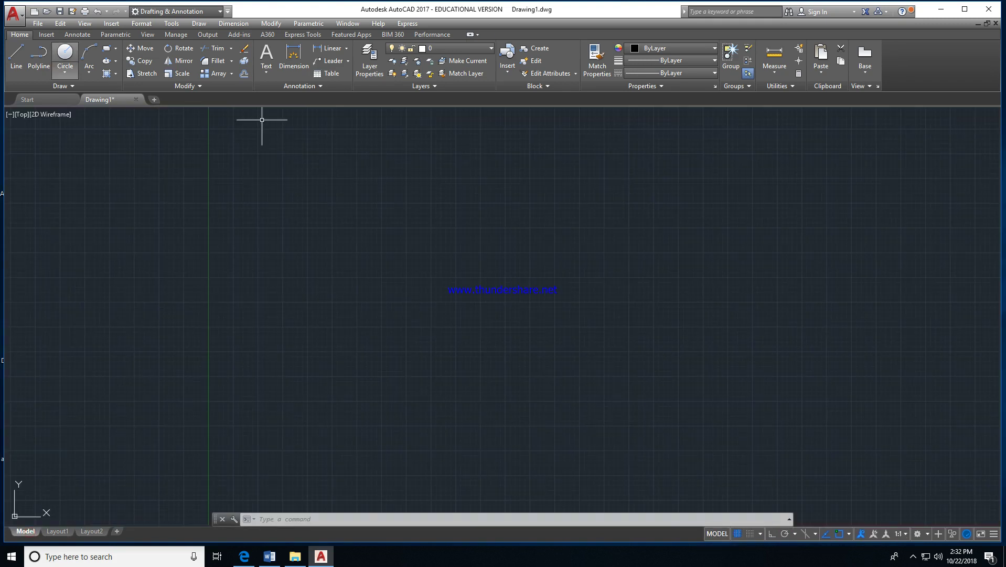
{"action": "left_click", "coordinate": [65, 52]}
{"action": "left_click", "coordinate": [270, 221]}
{"action": "left_click", "coordinate": [308, 220]}
{"action": "key", "text": "Return"}
{"action": "left_click", "coordinate": [396, 214]}
{"action": "left_click", "coordinate": [451, 214]}
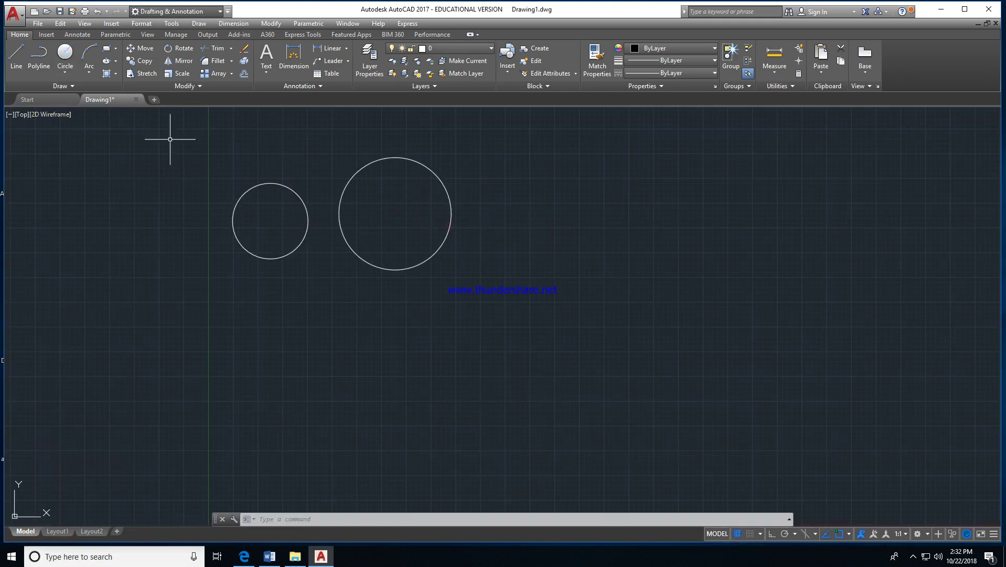
- Draw a rectangle below the two circles in model space
{"action": "left_click", "coordinate": [107, 48]}
{"action": "left_click", "coordinate": [273, 283]}
{"action": "left_click", "coordinate": [379, 353]}
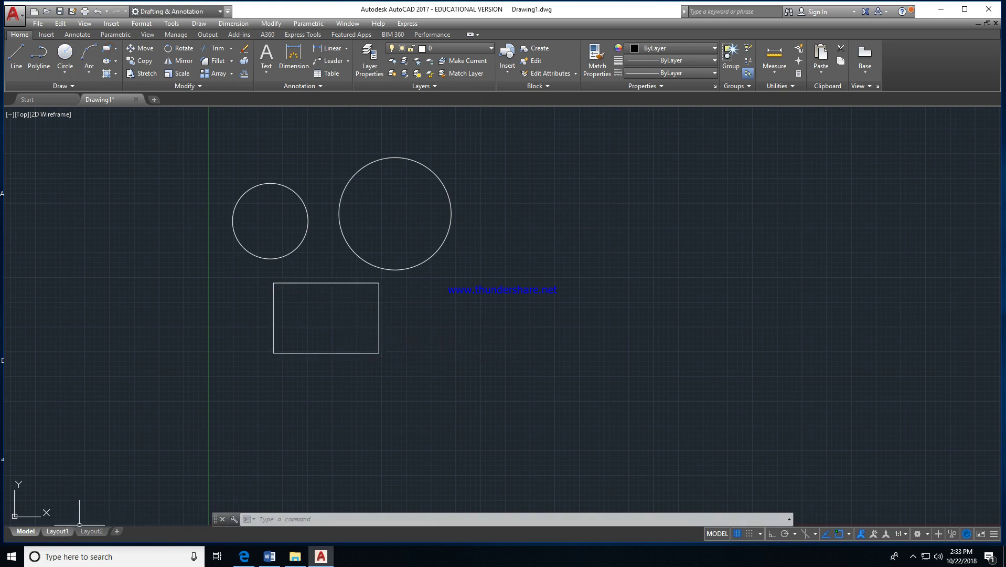
- Create a rectangular viewport on Layout1 spanning the whole A4 sheet from corner to corner
{"action": "left_click", "coordinate": [57, 531]}
{"action": "left_click", "coordinate": [25, 532]}
{"action": "left_click", "coordinate": [57, 531]}
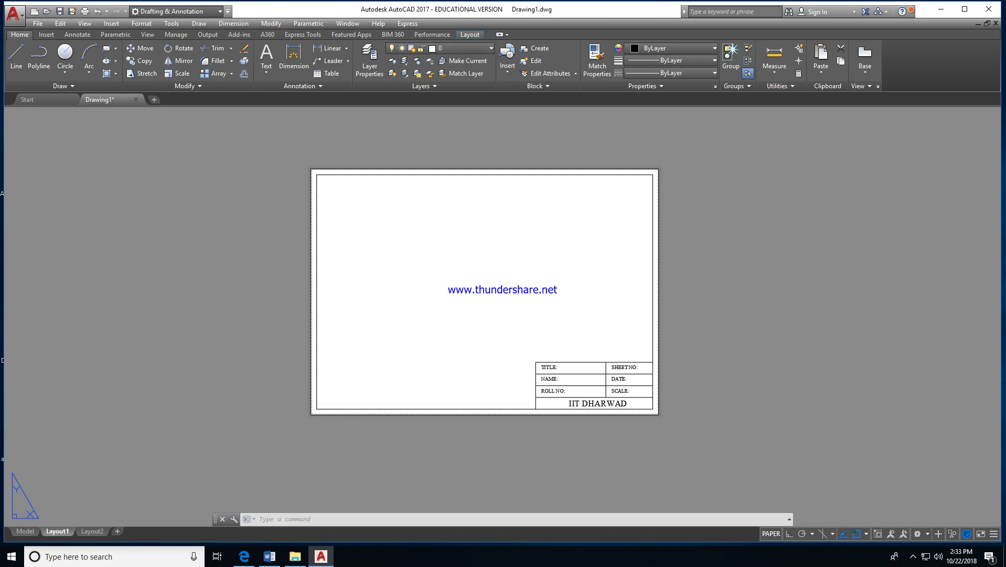
{"action": "left_click", "coordinate": [475, 33]}
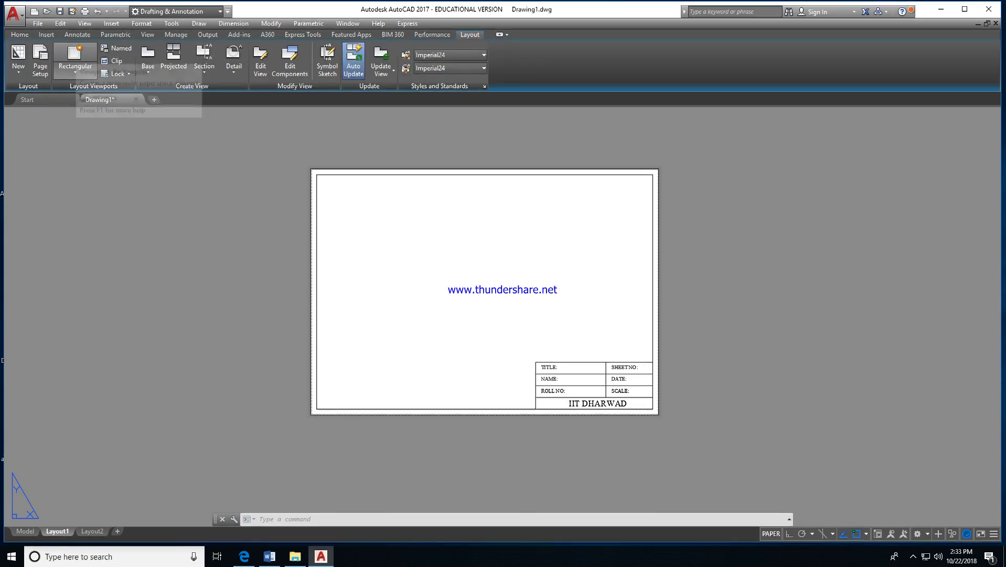
{"action": "left_click", "coordinate": [75, 54]}
{"action": "left_click", "coordinate": [311, 169]}
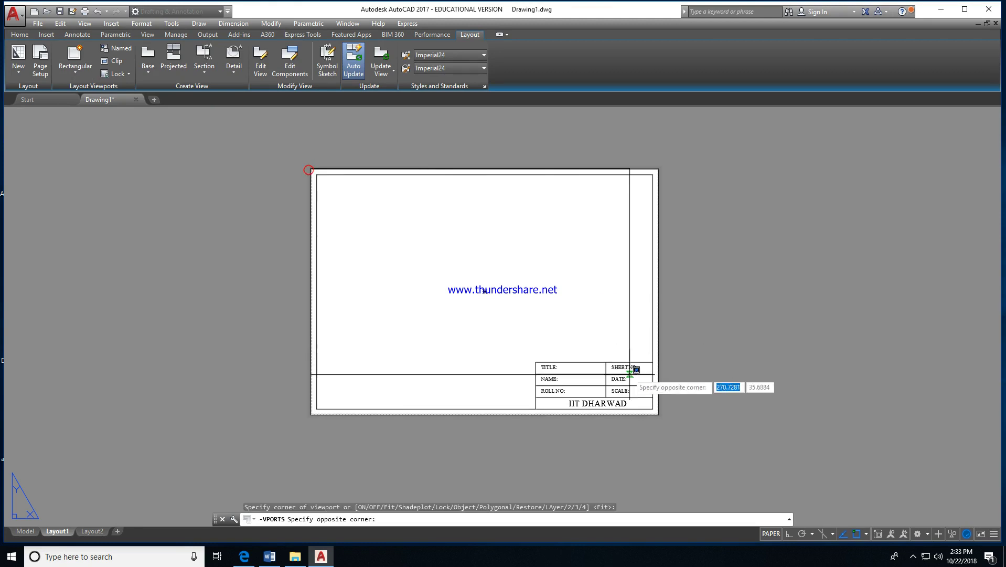
{"action": "left_click", "coordinate": [659, 415]}
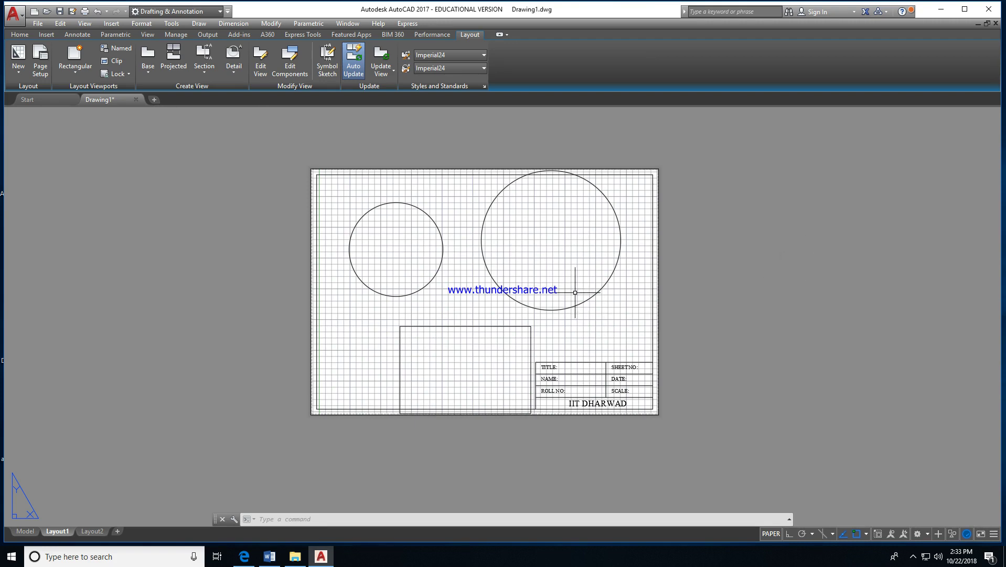
- Activate the Layout1 viewport and fit the circles and rectangle centrally inside the sheet, clear of the title block
{"action": "double_click", "coordinate": [565, 269]}
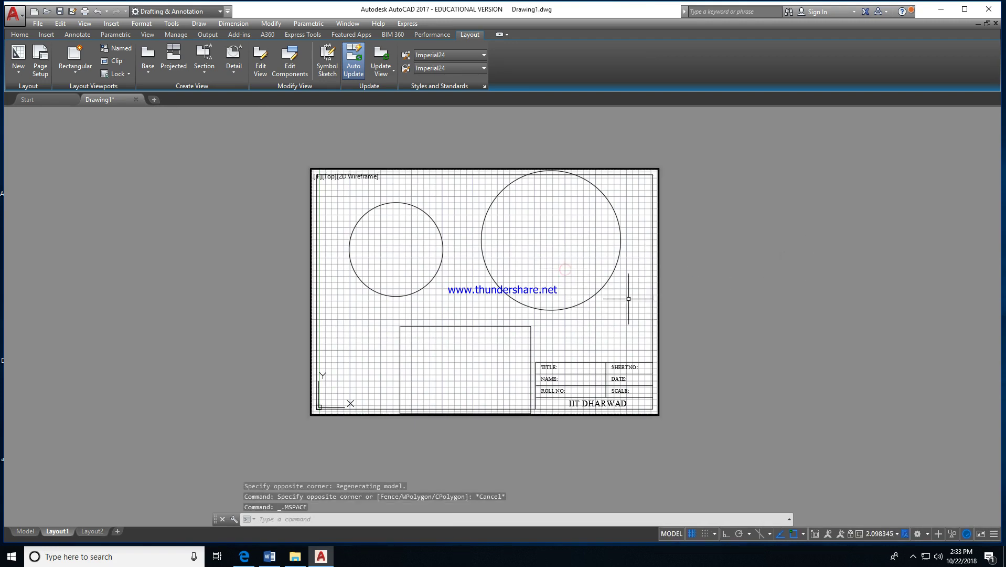
{"action": "scroll", "coordinate": [573, 252], "scroll_direction": "down", "scroll_amount": 2}
{"action": "middle_click_drag", "start_coordinate": [573, 252], "coordinate": [504, 286]}
{"action": "scroll", "coordinate": [490, 242], "scroll_direction": "down", "scroll_amount": 6}
{"action": "scroll", "coordinate": [506, 286], "scroll_direction": "up", "scroll_amount": 6}
{"action": "scroll", "coordinate": [519, 278], "scroll_direction": "down", "scroll_amount": 2}
{"action": "scroll", "coordinate": [524, 277], "scroll_direction": "up", "scroll_amount": 2}
{"action": "scroll", "coordinate": [526, 277], "scroll_direction": "down", "scroll_amount": 2}
{"action": "scroll", "coordinate": [528, 279], "scroll_direction": "up", "scroll_amount": 4}
{"action": "scroll", "coordinate": [533, 281], "scroll_direction": "down", "scroll_amount": 2}
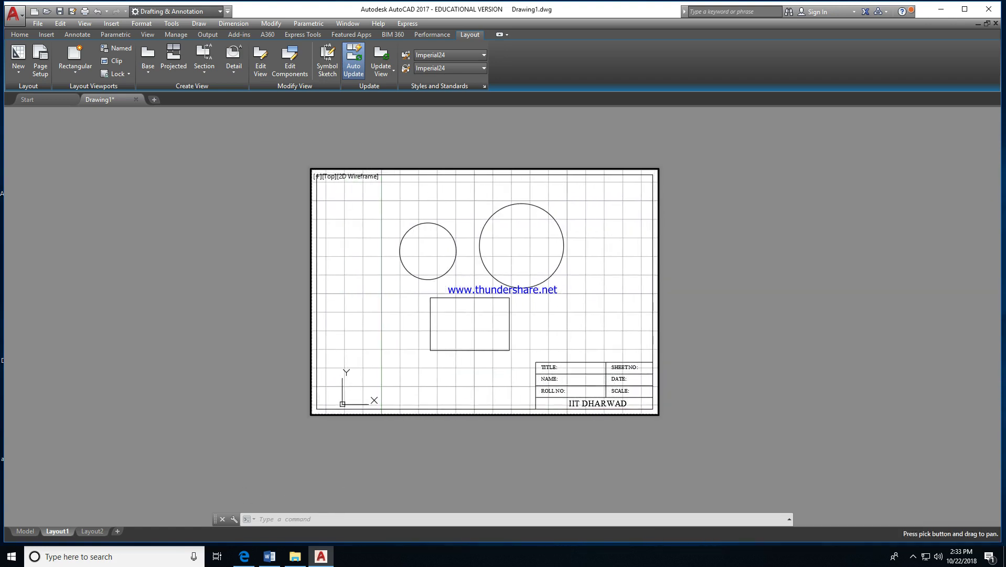
- Try a viewport scale of 1:2, and set the viewport scale to 1:1
{"action": "left_click", "coordinate": [887, 534]}
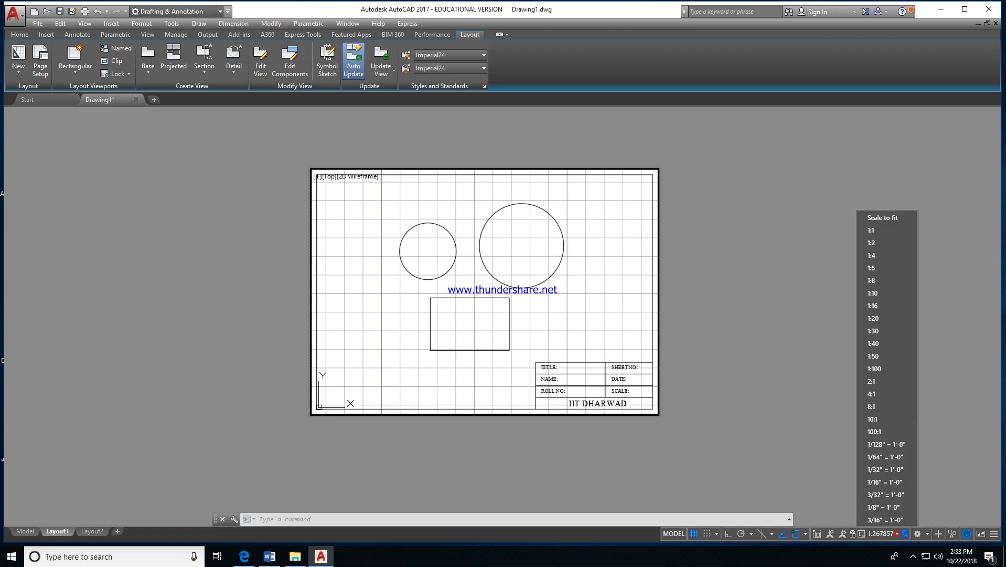
{"action": "left_click", "coordinate": [882, 243]}
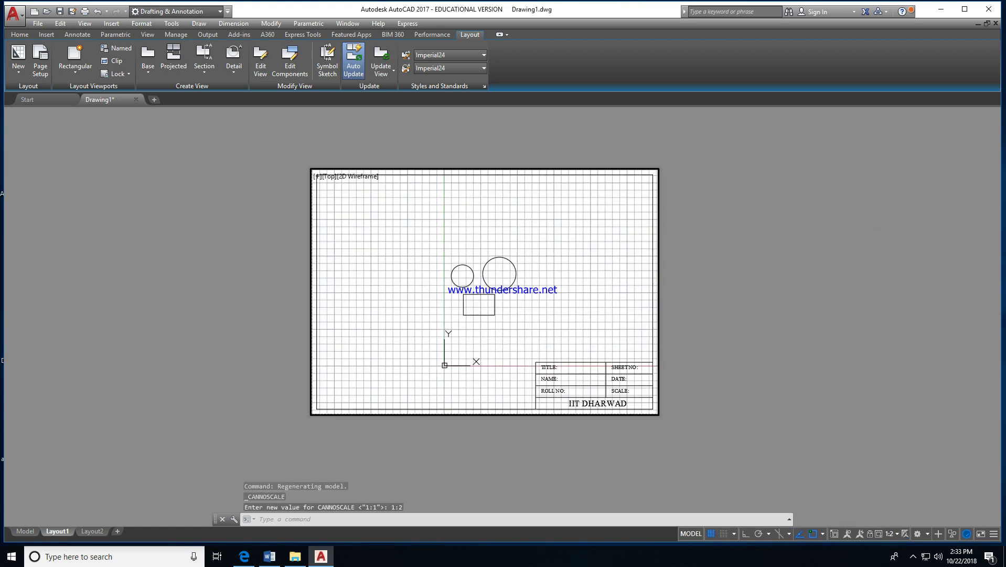
{"action": "left_click", "coordinate": [890, 533]}
{"action": "left_click", "coordinate": [895, 231]}
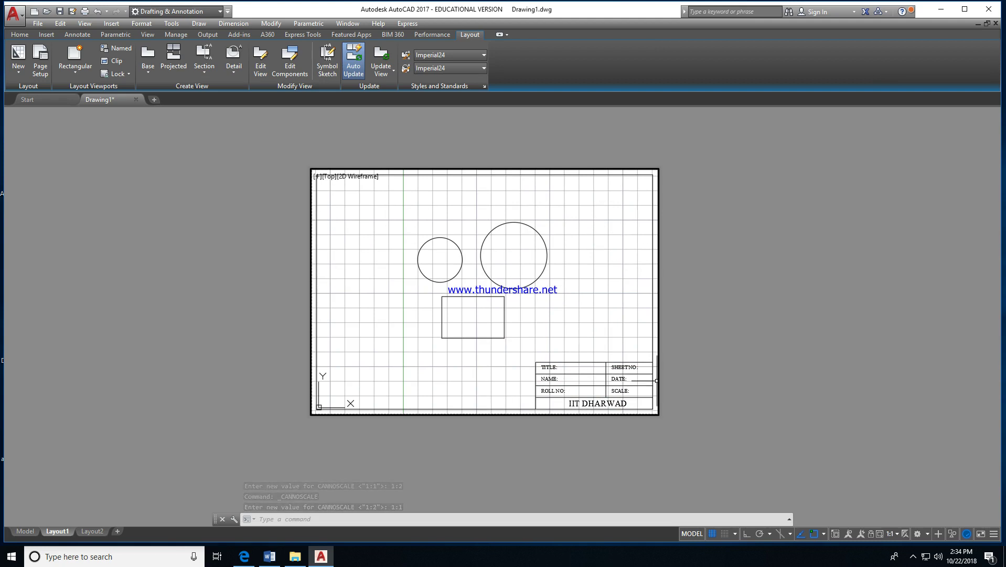
- Open the plot settings for Layout1 and preview the plotted sheet
{"action": "left_click", "coordinate": [13, 15]}
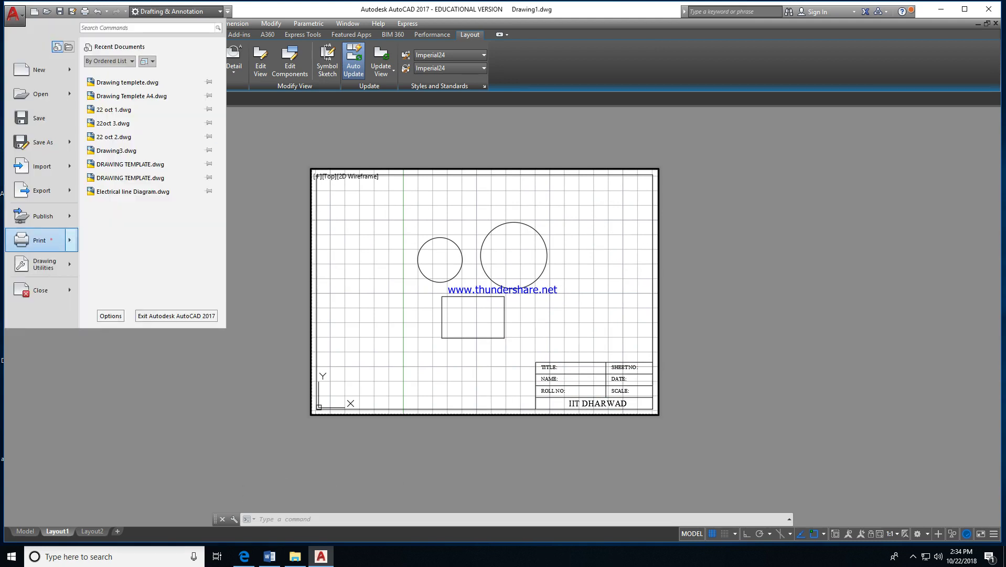
{"action": "left_click", "coordinate": [40, 240]}
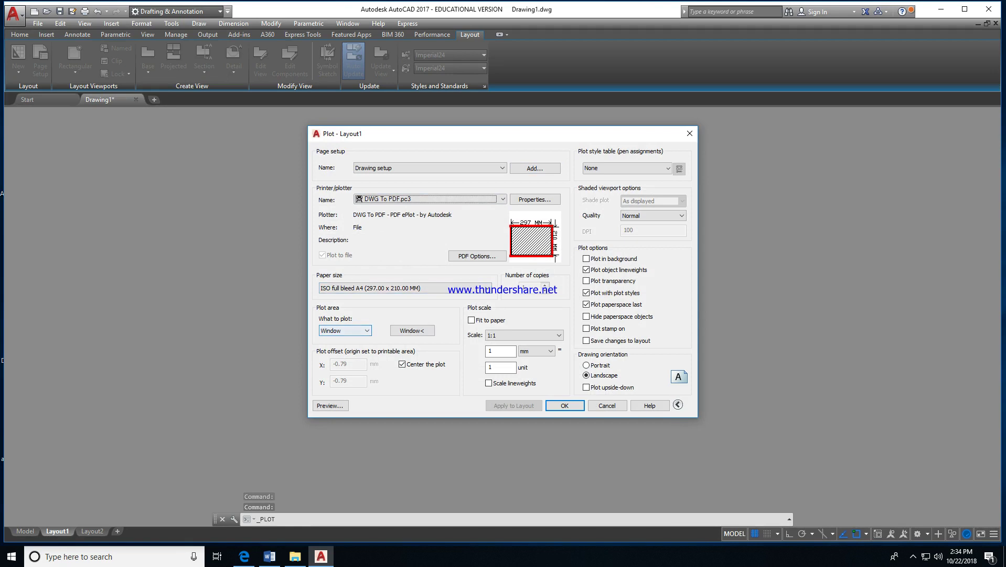
{"action": "left_click", "coordinate": [336, 405]}
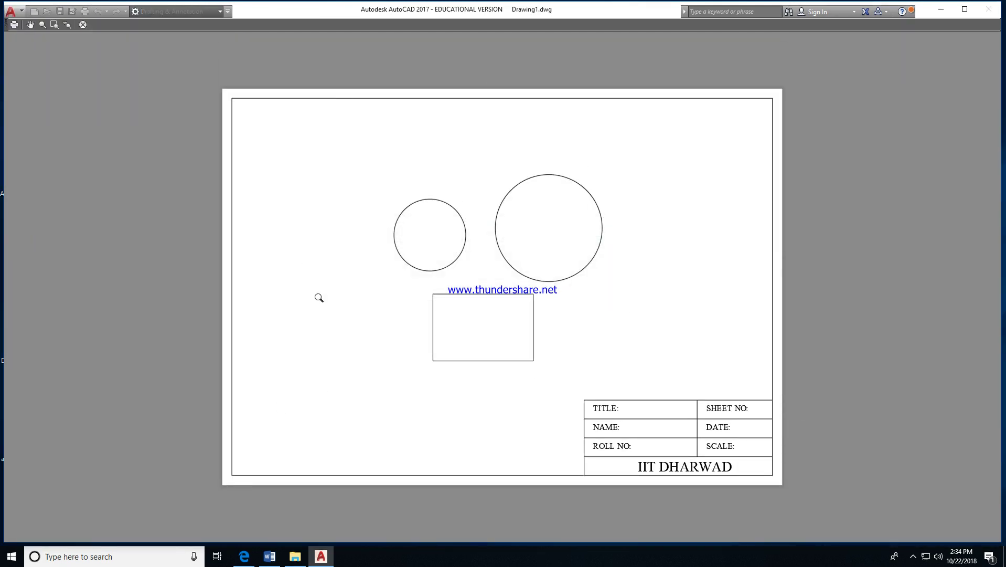
{"action": "key", "text": "Escape"}
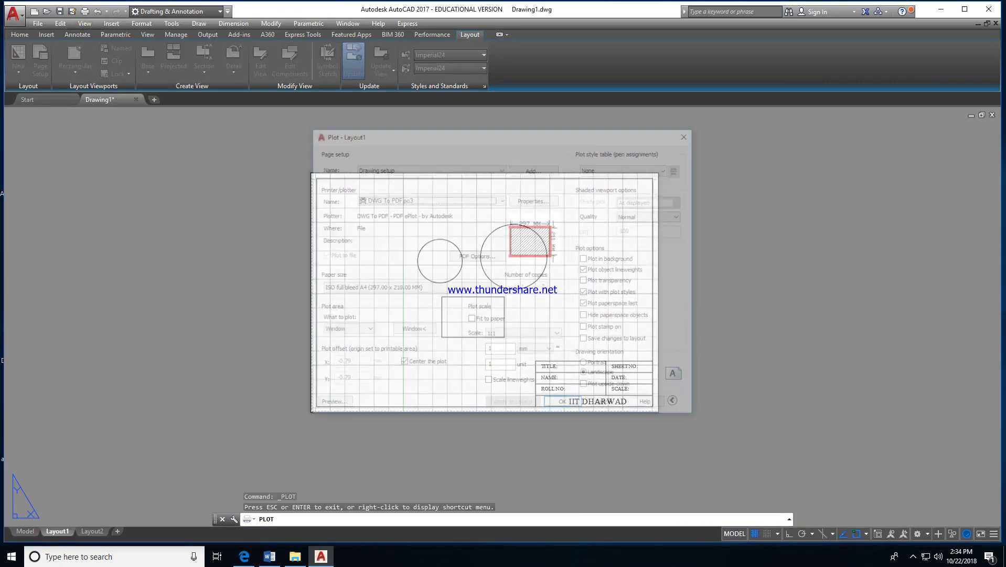
- Plot Layout1 to a PDF file named Drawing 1 in the personal folder on the Desktop
{"action": "left_click", "coordinate": [565, 405]}
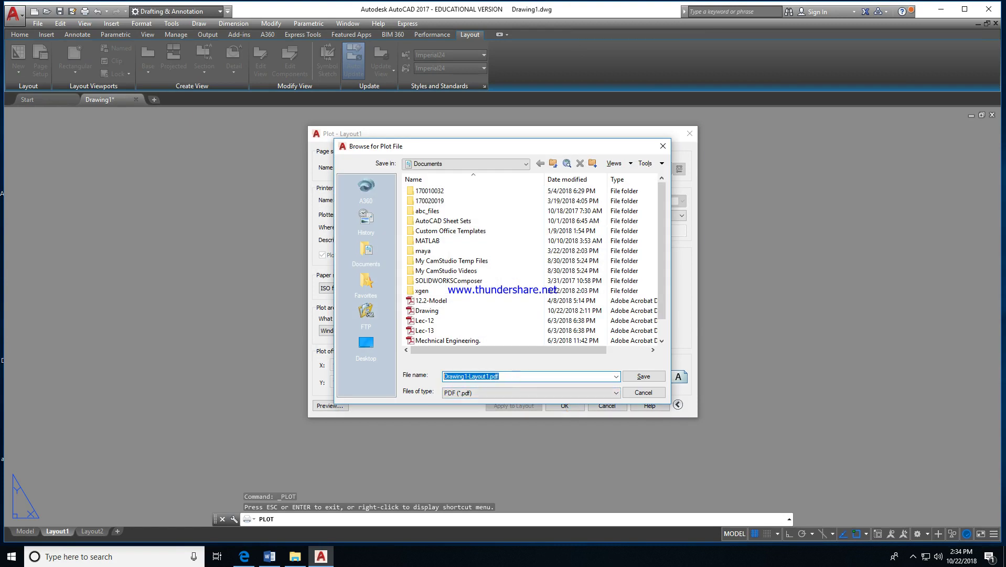
{"action": "type", "text": "Drawing 1"}
{"action": "left_click", "coordinate": [366, 346]}
{"action": "scroll", "coordinate": [446, 314], "scroll_direction": "down", "scroll_amount": 5}
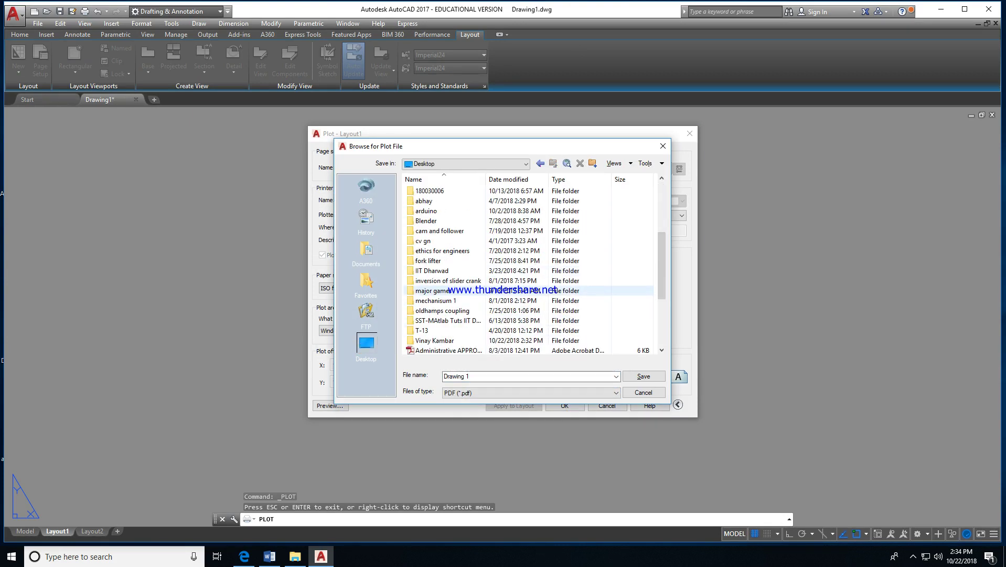
{"action": "double_click", "coordinate": [447, 339]}
{"action": "left_click", "coordinate": [643, 376]}
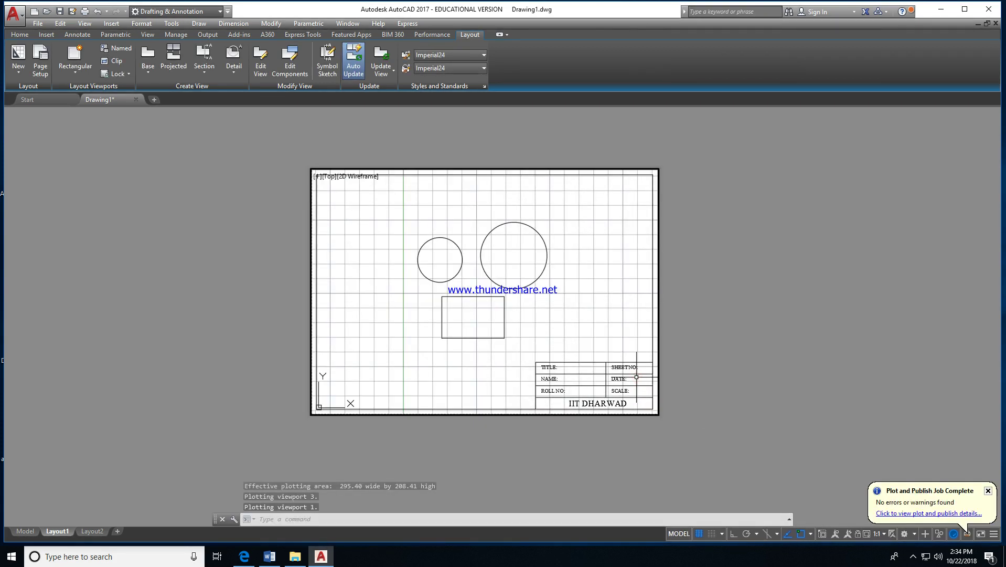
- Check the layer list in model space and return to Layout1
{"action": "left_click", "coordinate": [534, 24]}
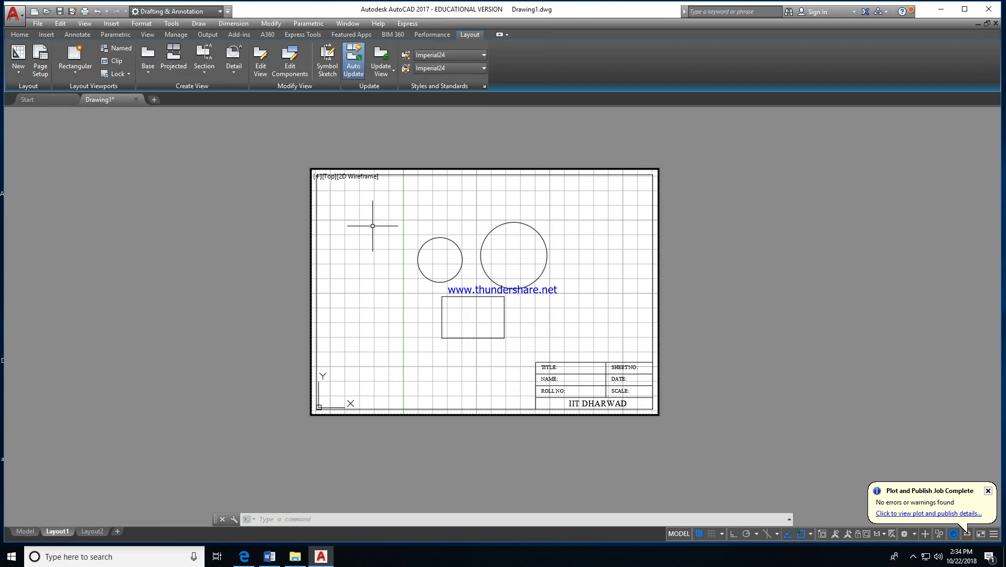
{"action": "left_click", "coordinate": [26, 531]}
{"action": "left_click", "coordinate": [446, 48]}
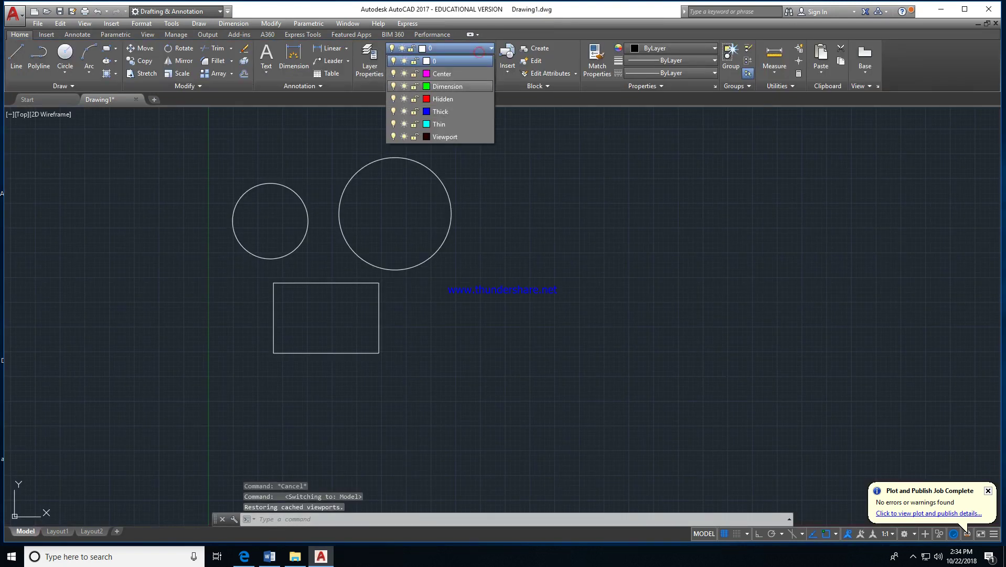
{"action": "left_click", "coordinate": [58, 531]}
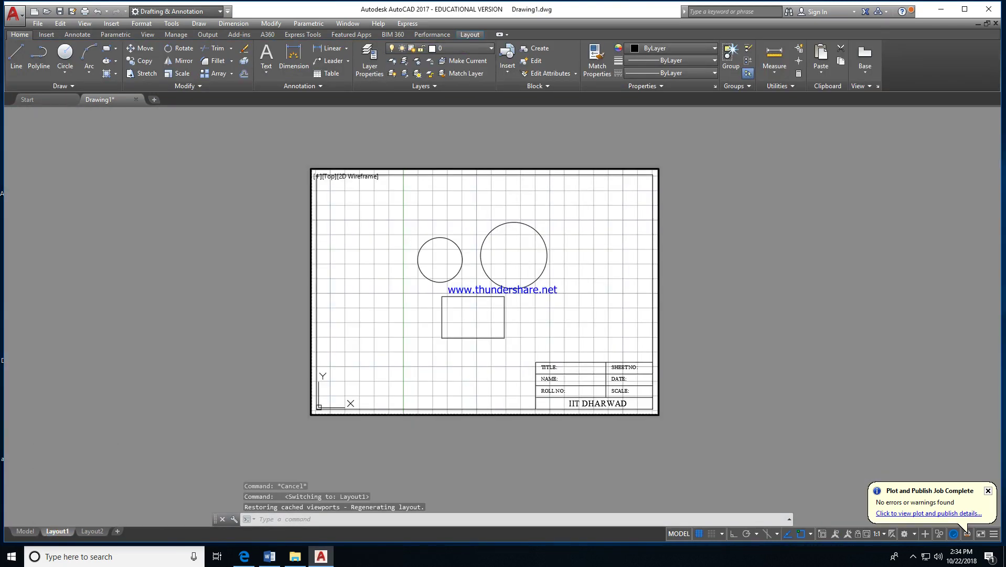